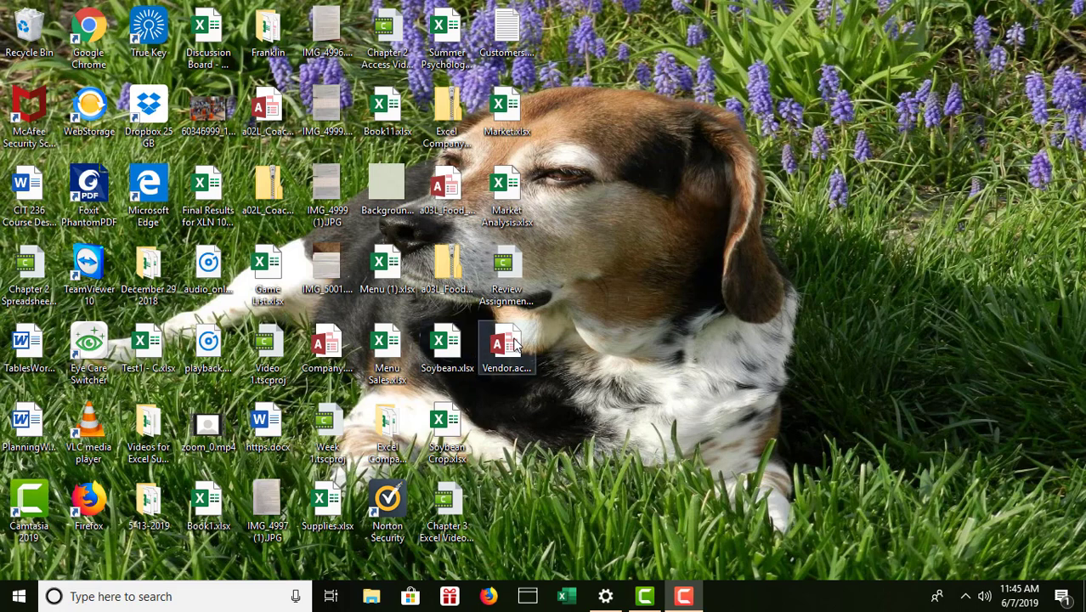
# Open Vendor.accdb from the desktop in Access.
pyautogui.click(514, 342)
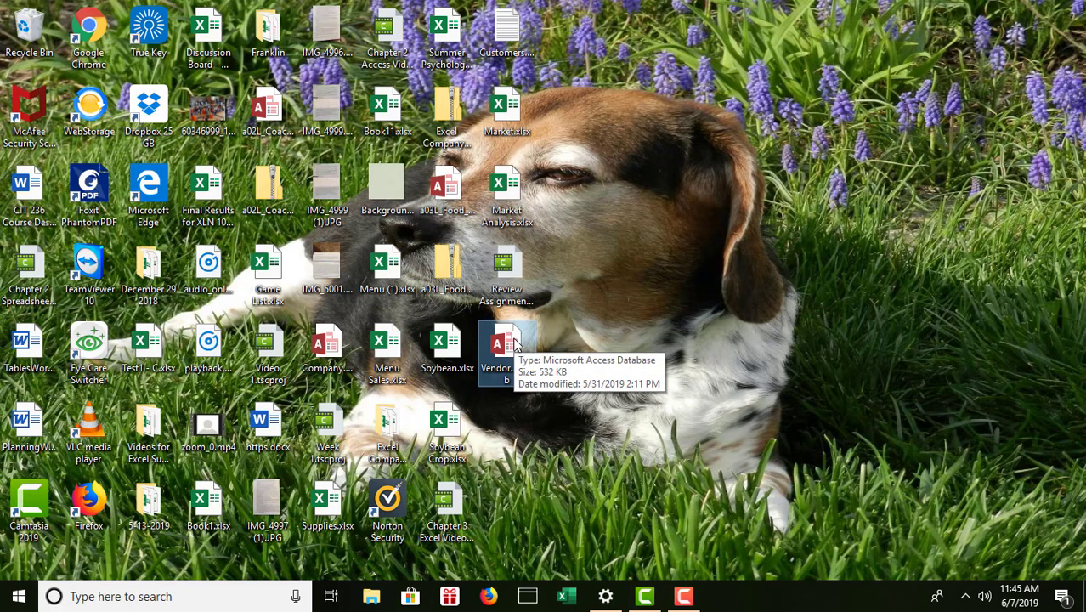
pyautogui.doubleClick(514, 342)
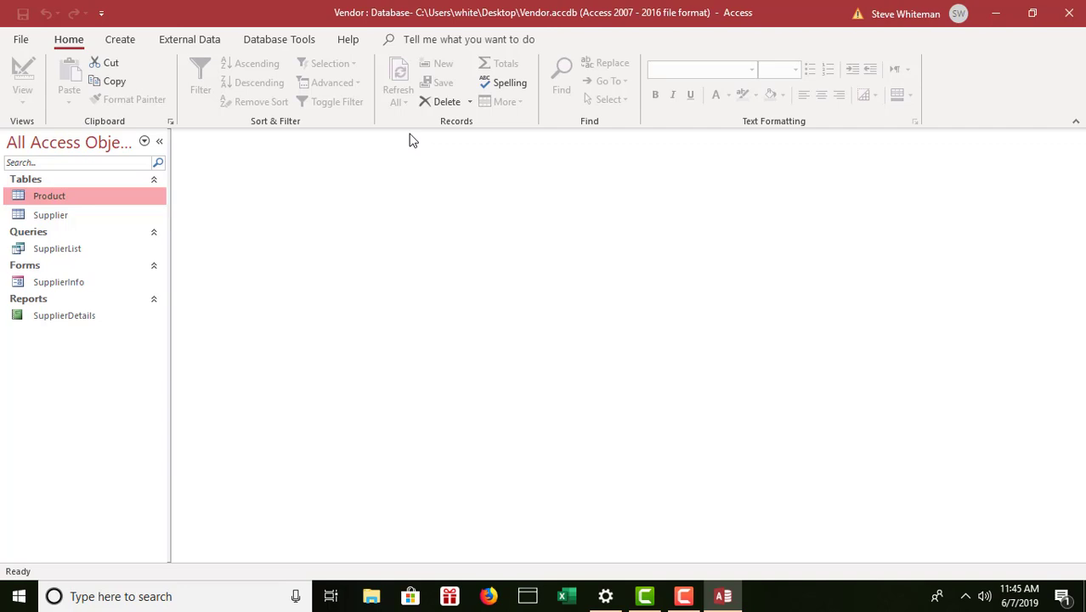
# Open the Supplier table and replace Green Gill Food's address with the corrected street address.
pyautogui.click(61, 217)
pyautogui.doubleClick(61, 216)
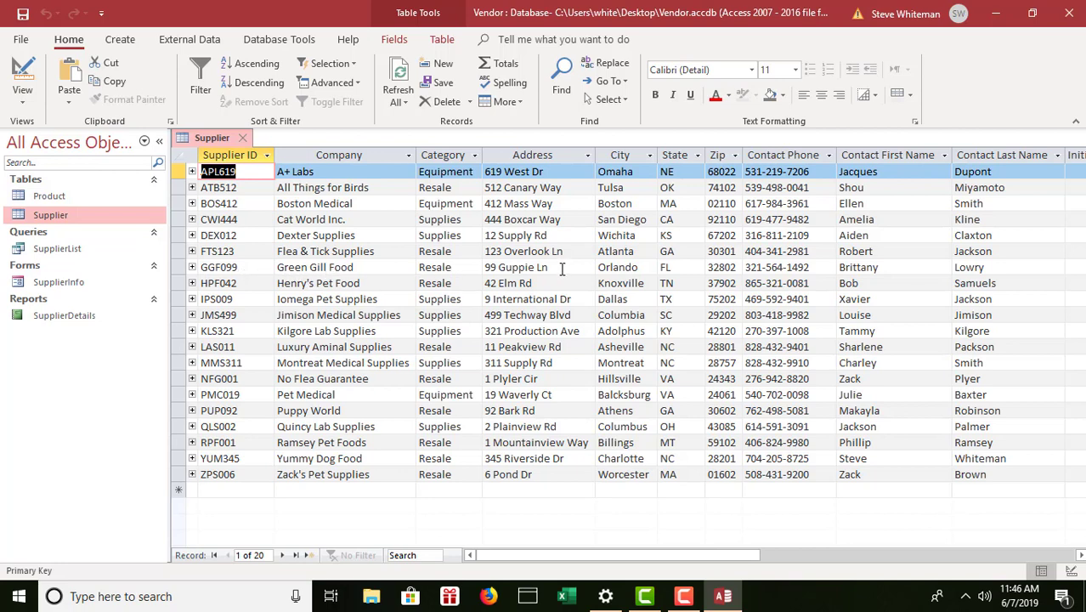
pyautogui.moveTo(549, 267); pyautogui.dragTo(486, 267)
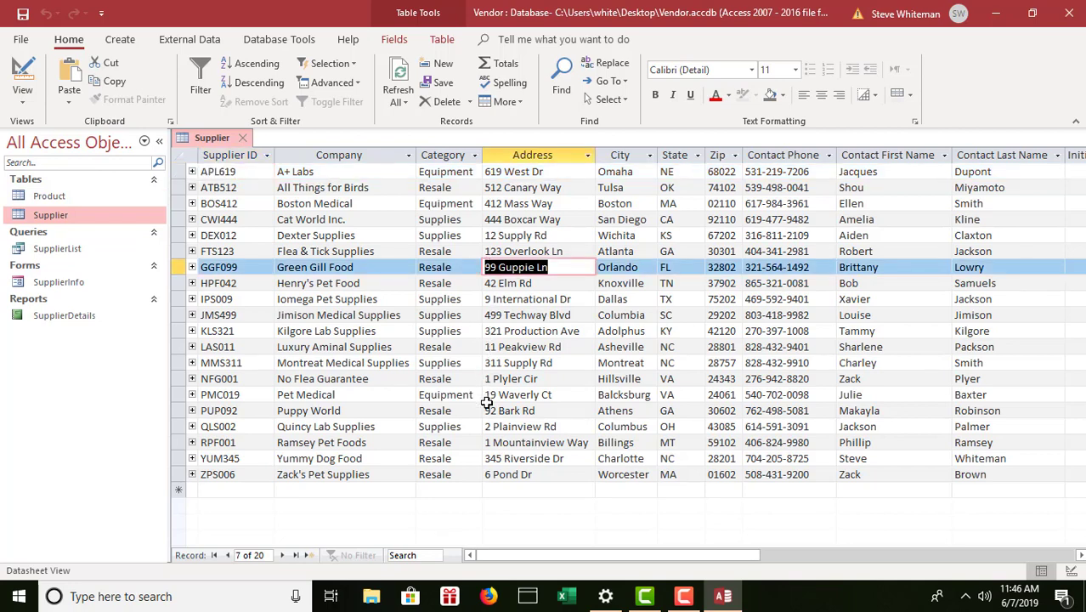
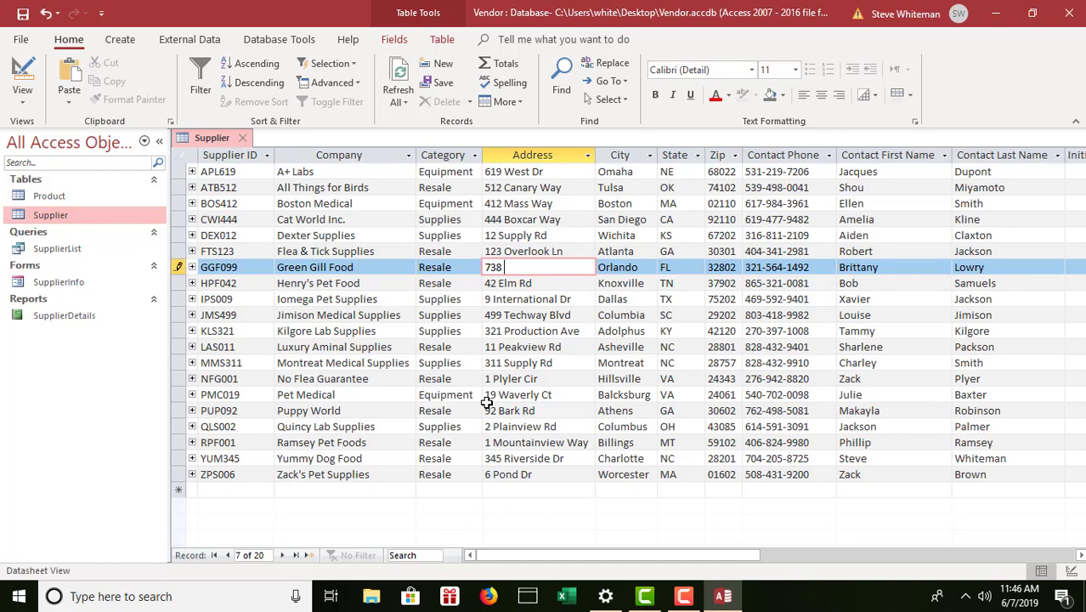
pyautogui.click(816, 267)
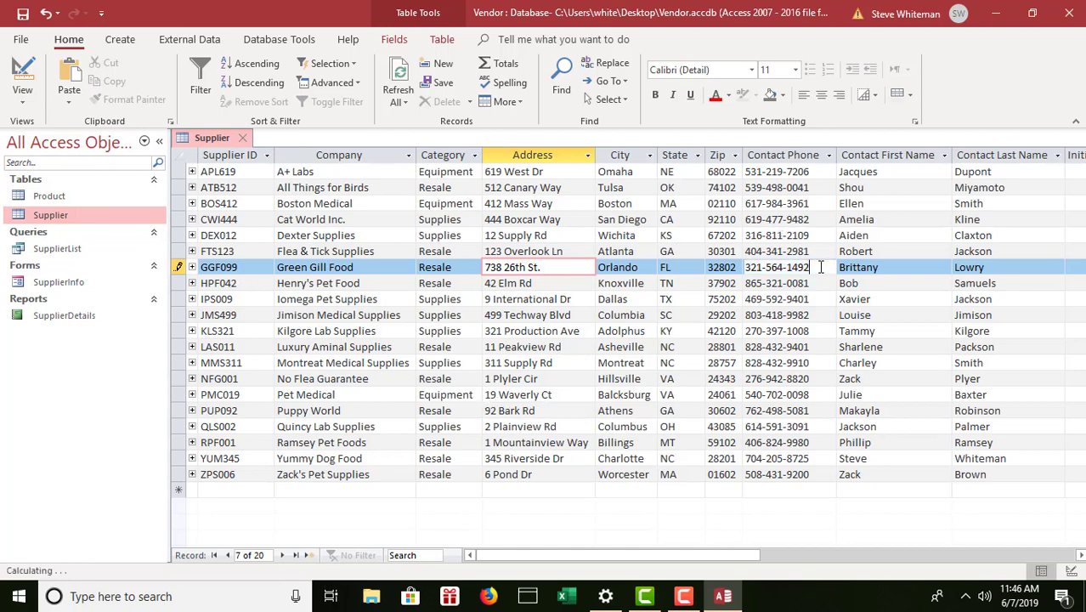
# Enter Green Gill Food's new contact phone, first name and last name, then save the record.
pyautogui.moveTo(814, 267); pyautogui.dragTo(743, 267)
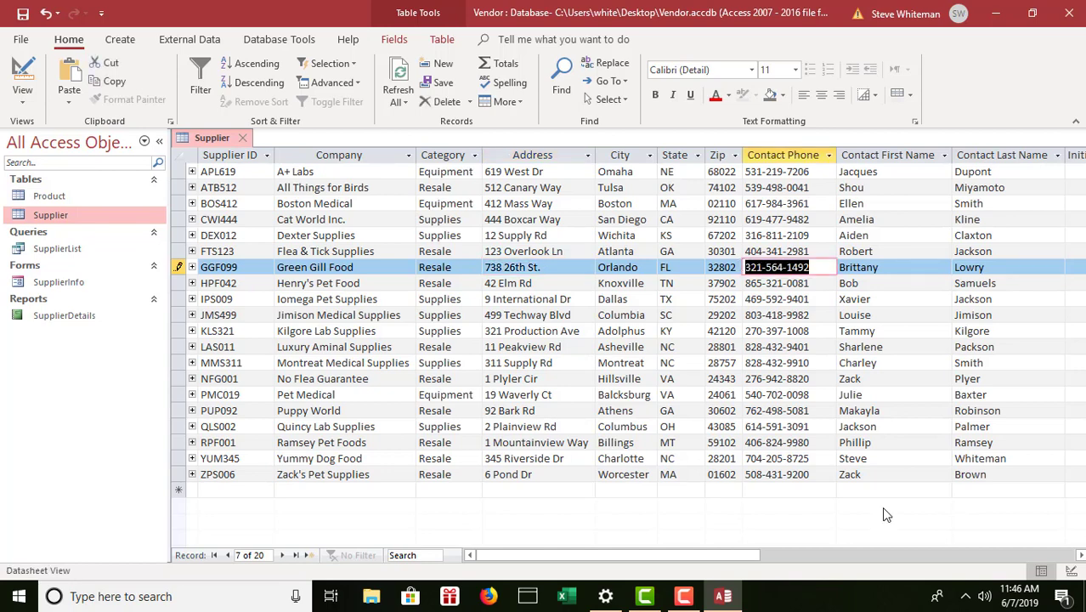
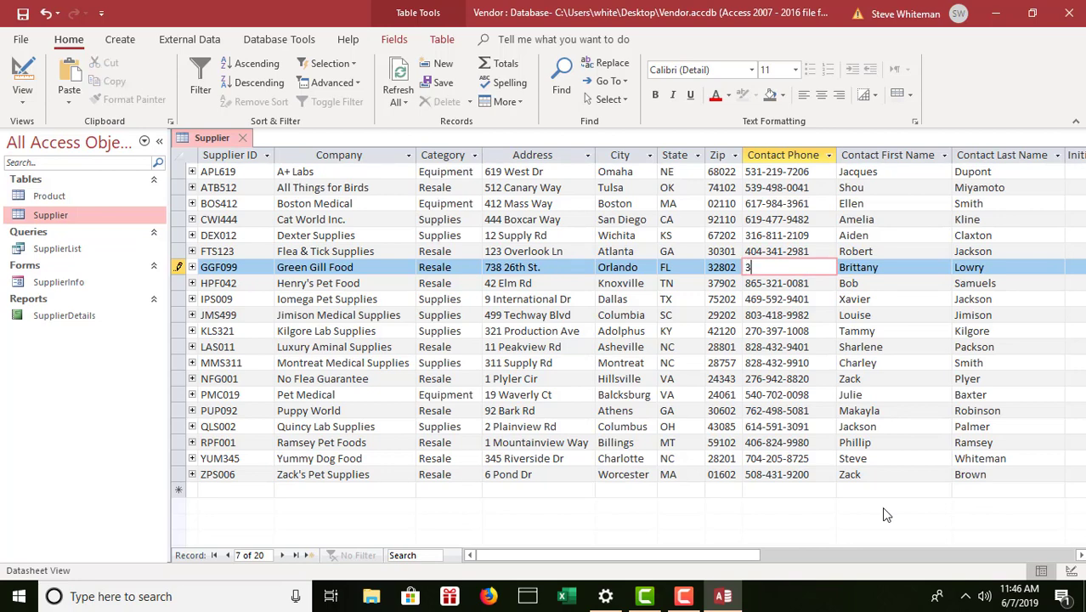
pyautogui.click(884, 274)
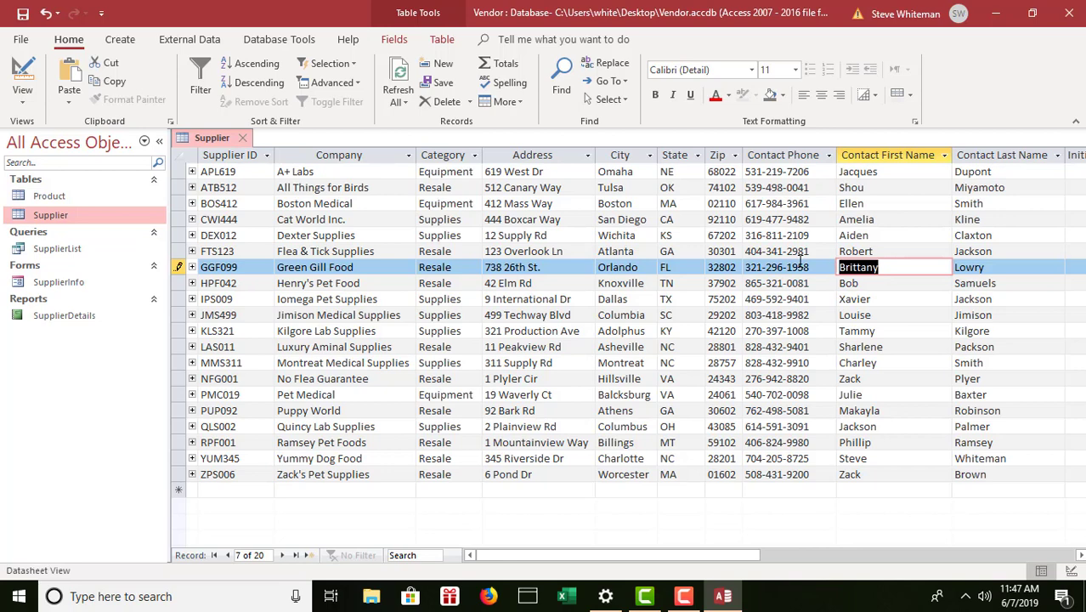
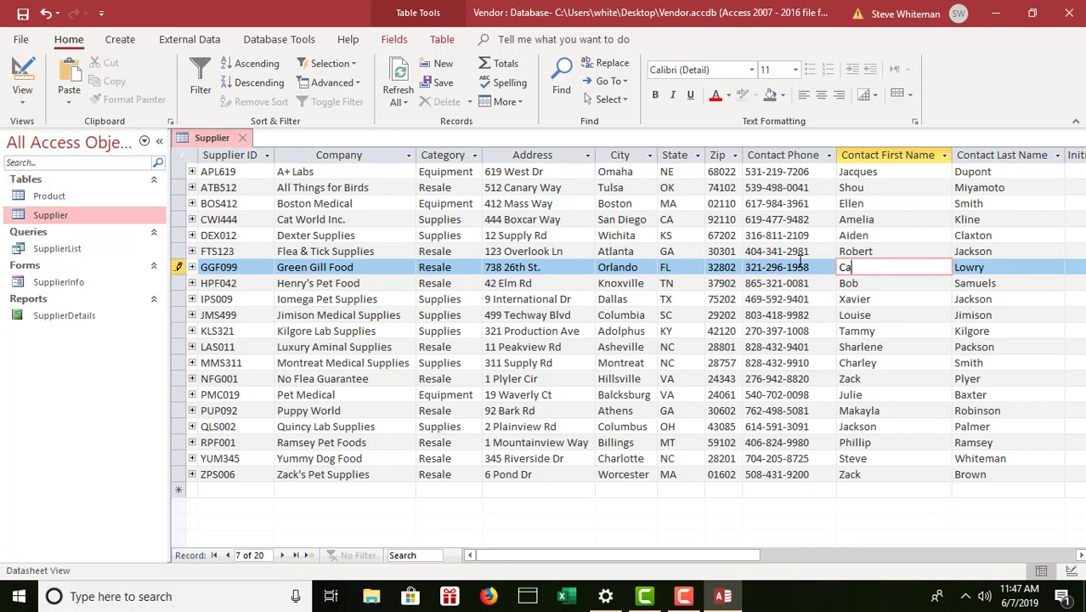
pyautogui.doubleClick(989, 267)
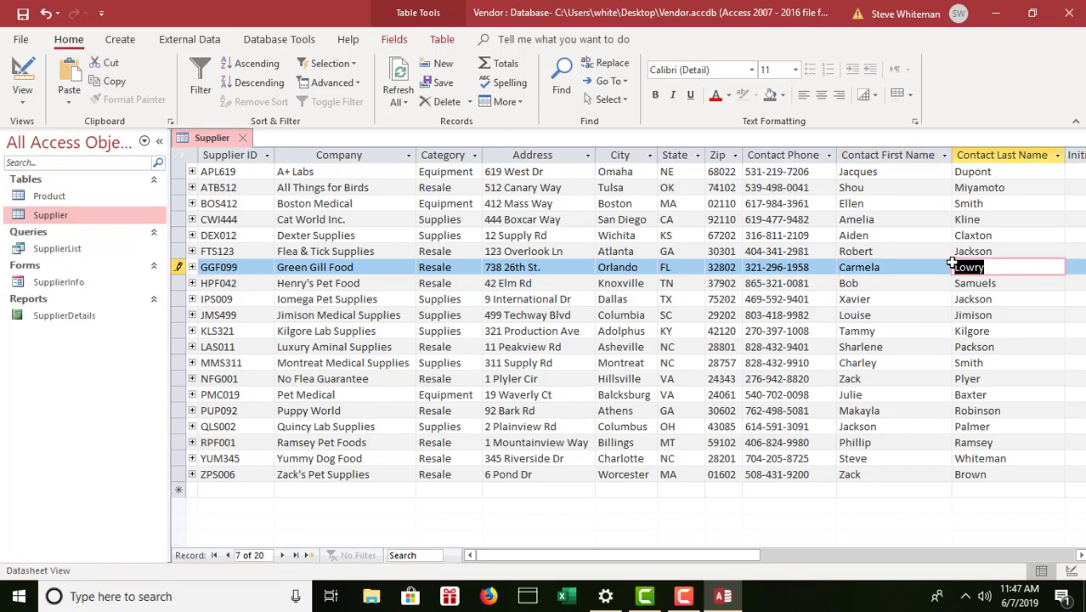
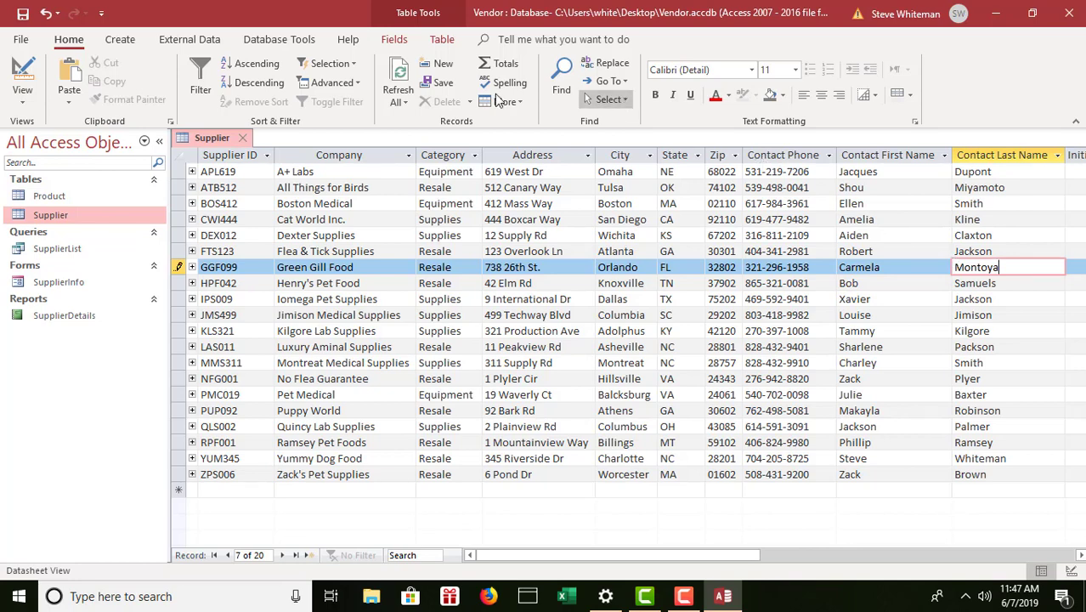
pyautogui.click(28, 12)
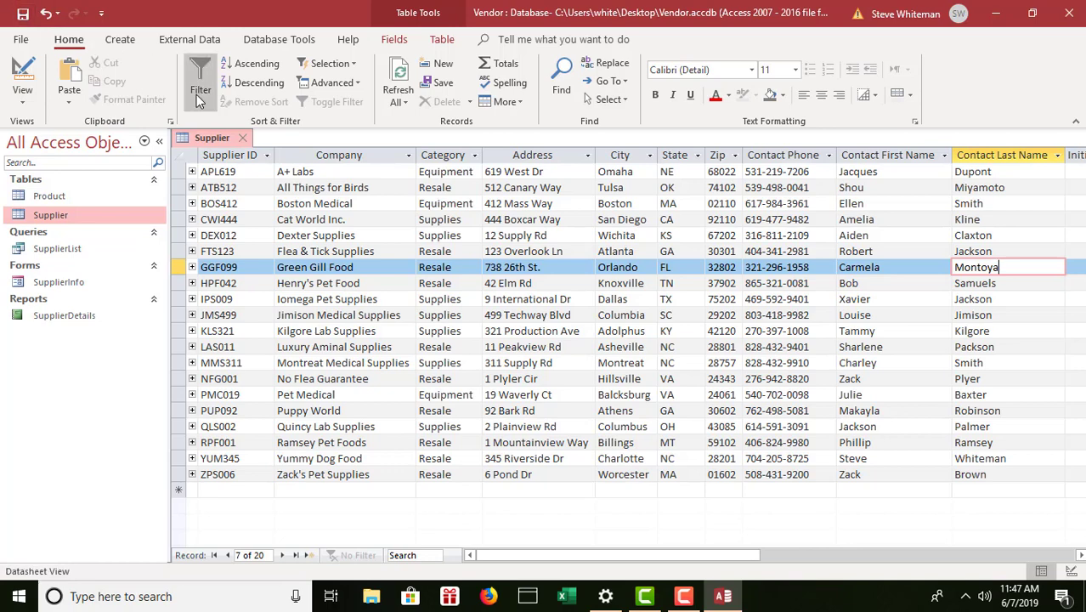
# Close the Supplier table's tab.
pyautogui.click(243, 140)
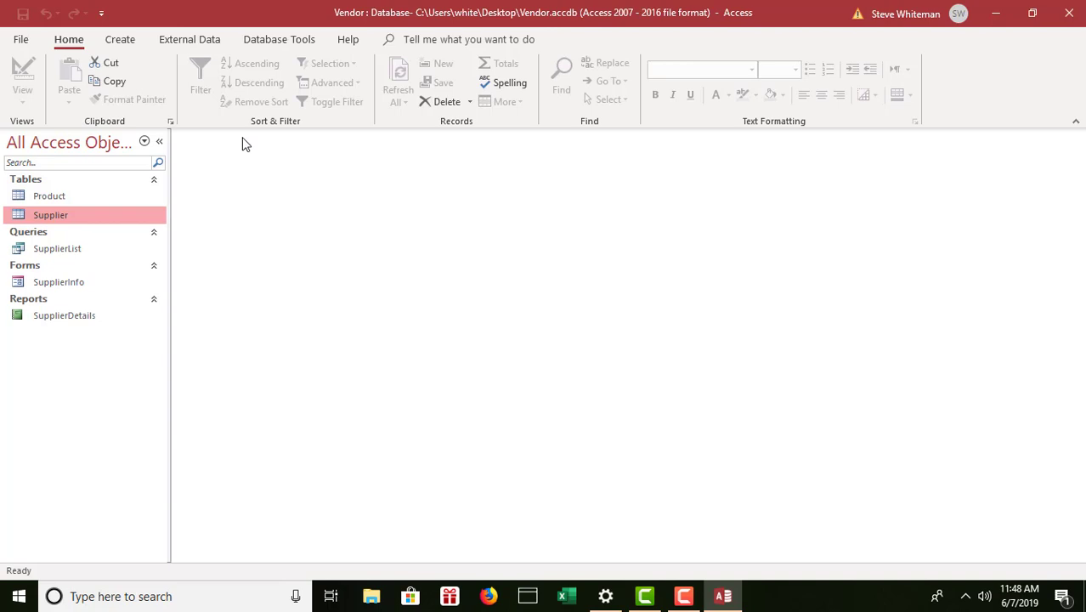
# Create a new query in Design view with the Supplier table added.
pyautogui.click(121, 43)
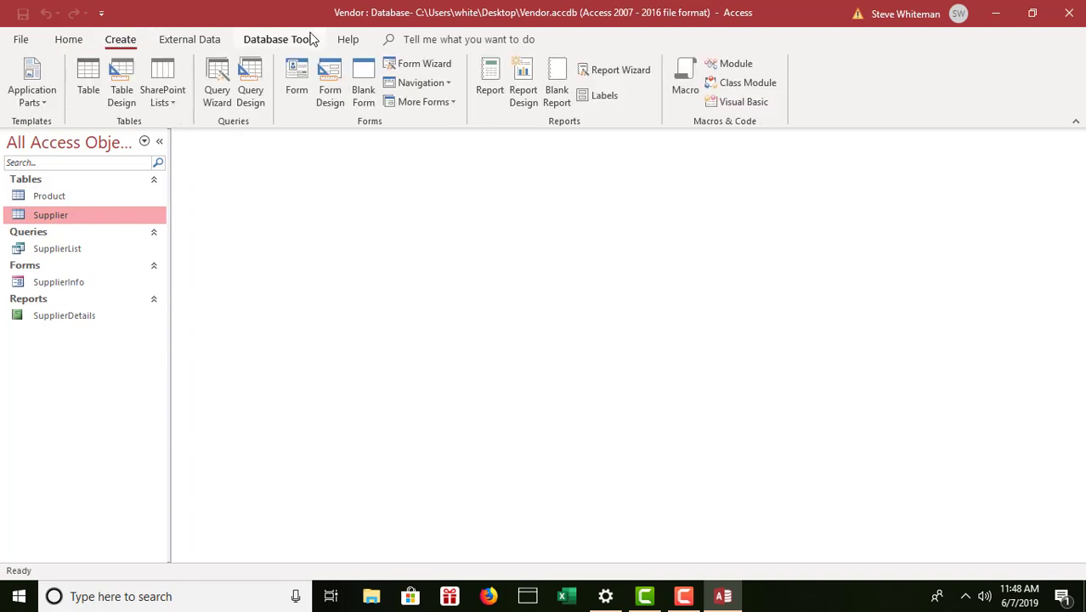
pyautogui.click(251, 77)
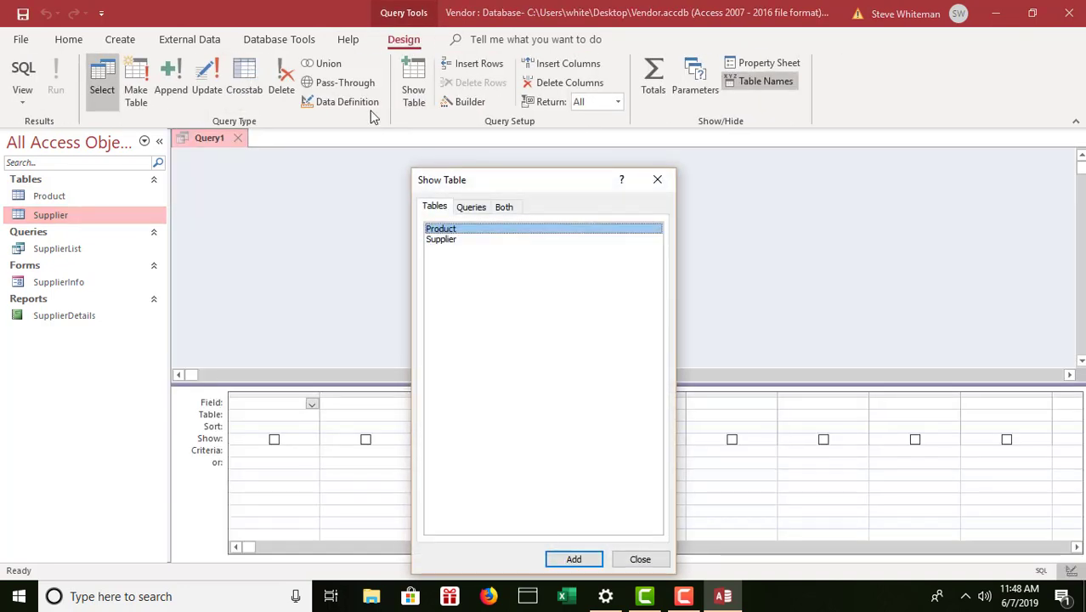
pyautogui.doubleClick(446, 242)
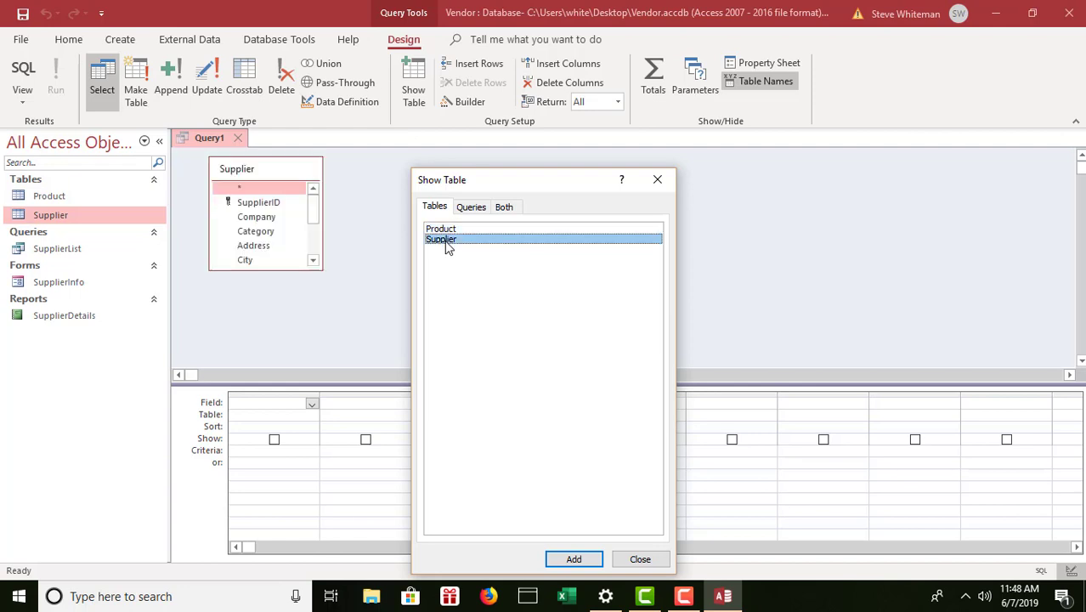
pyautogui.click(639, 560)
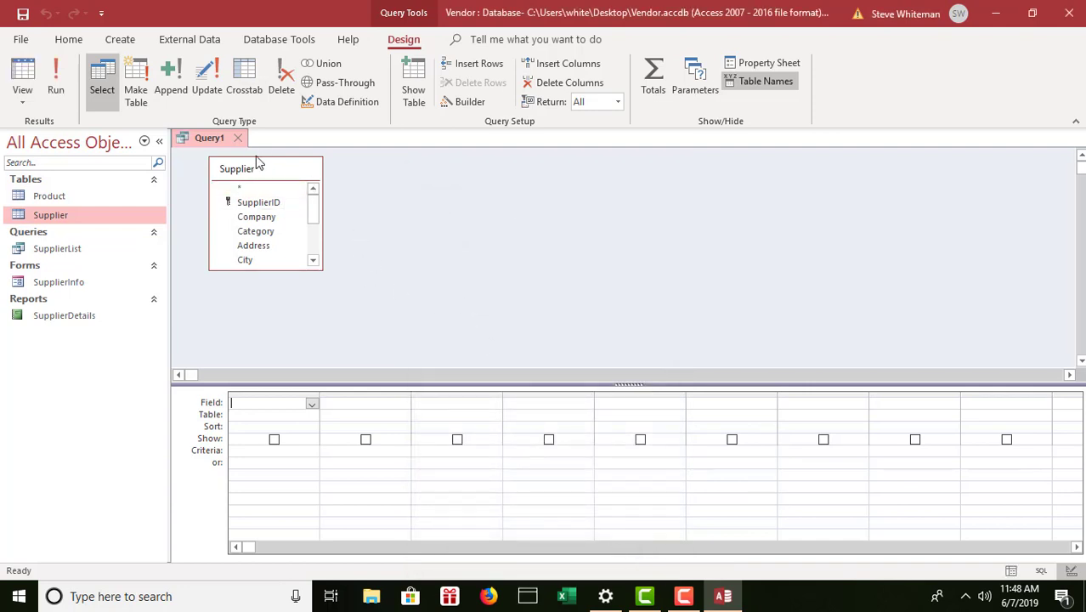
# Remove the Supplier table from the query and add it back again.
pyautogui.click(265, 206)
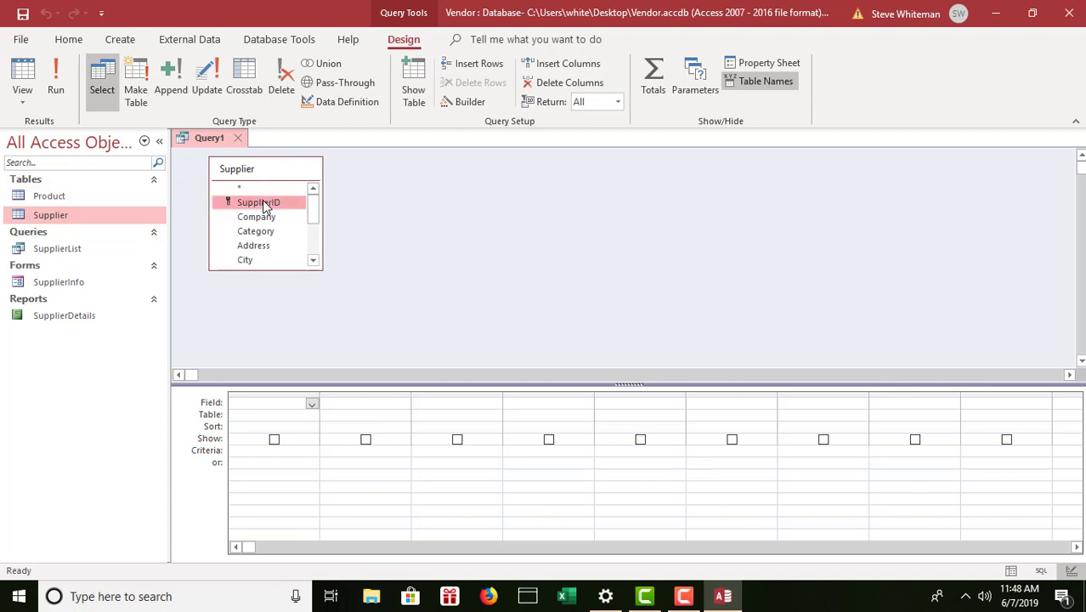
pyautogui.press('Delete')
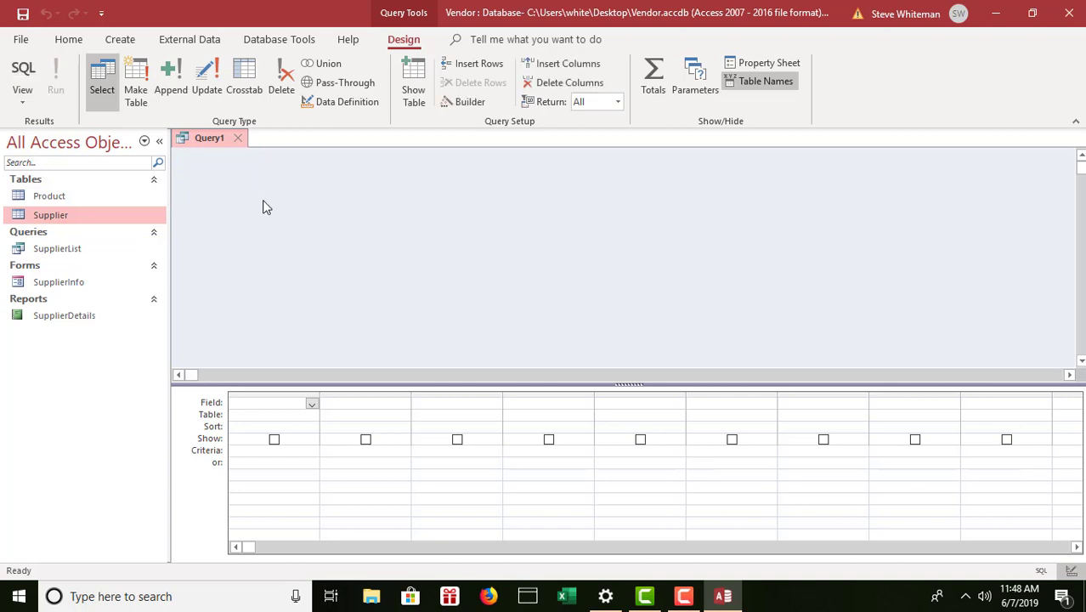
pyautogui.click(416, 76)
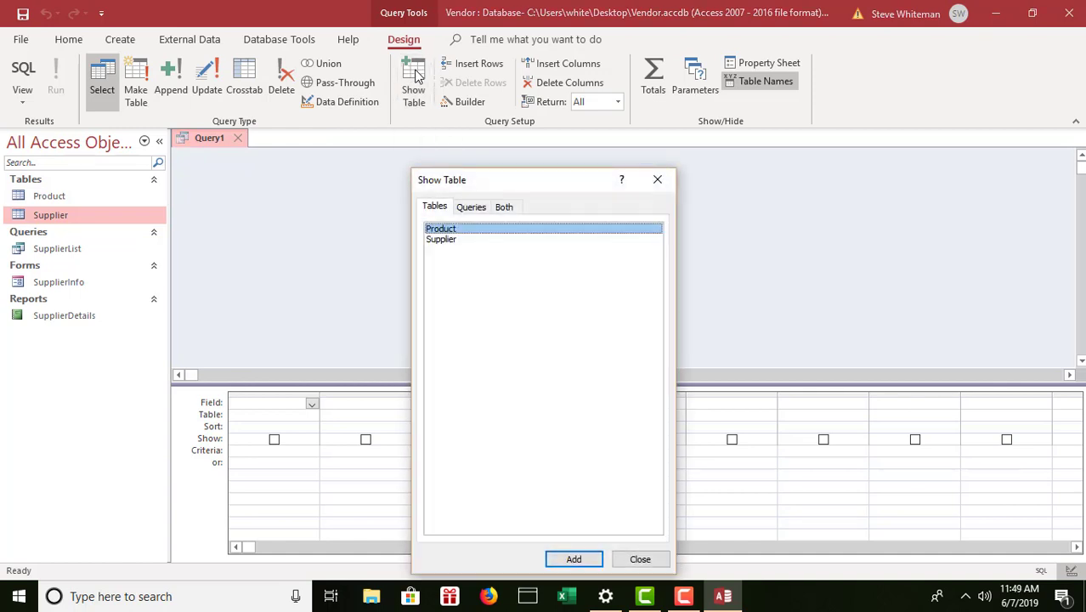
pyautogui.doubleClick(453, 243)
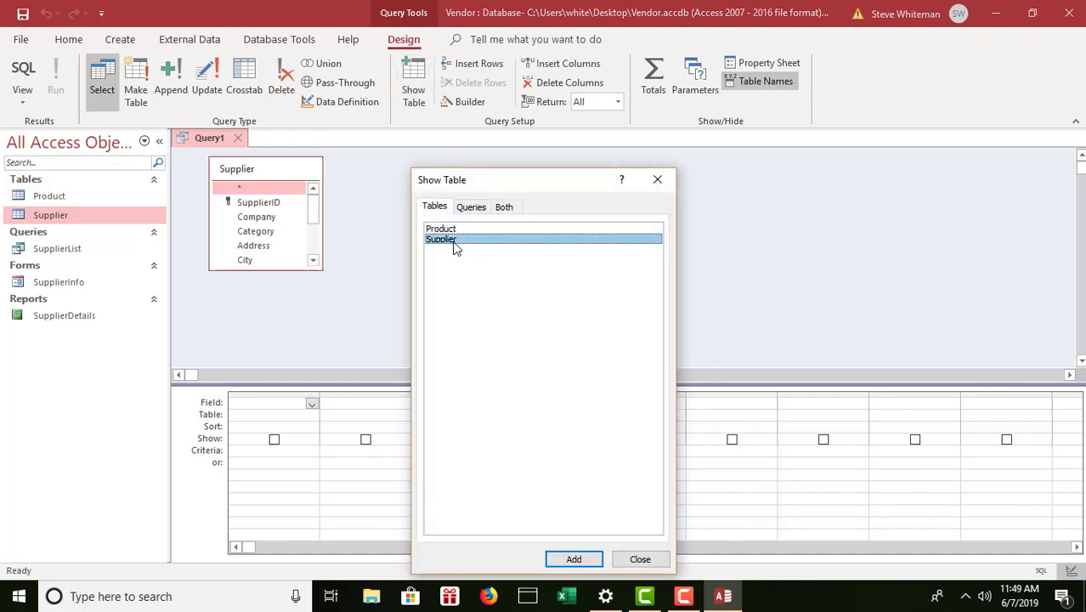
pyautogui.click(656, 569)
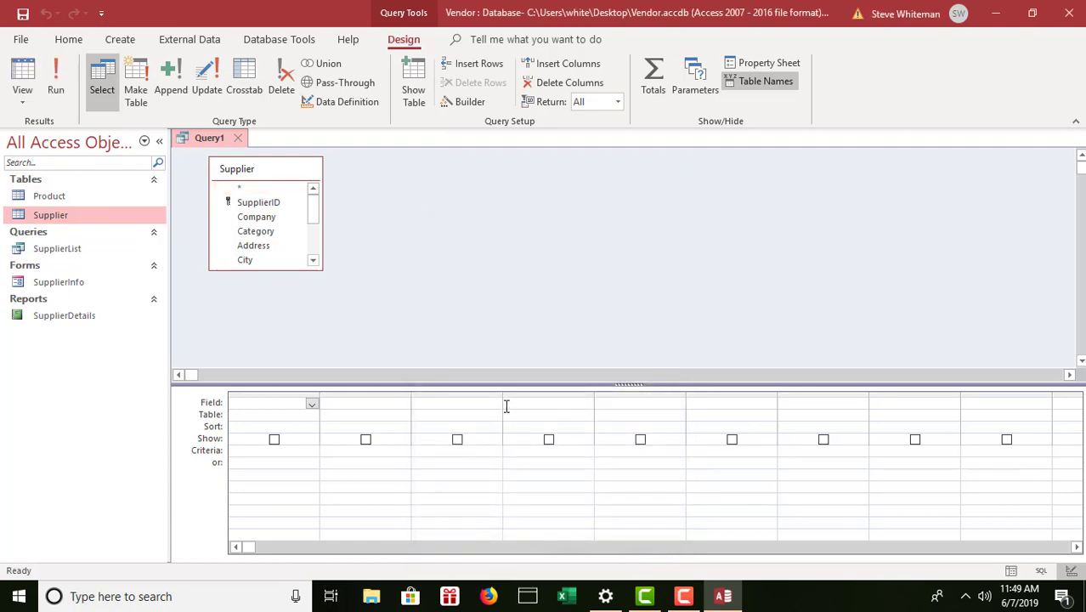
pyautogui.click(263, 269)
# Enlarge the Supplier field list and add Company, Category, ContactFirst, ContactLast, Phone and City to the grid.
pyautogui.moveTo(264, 270); pyautogui.dragTo(270, 359)
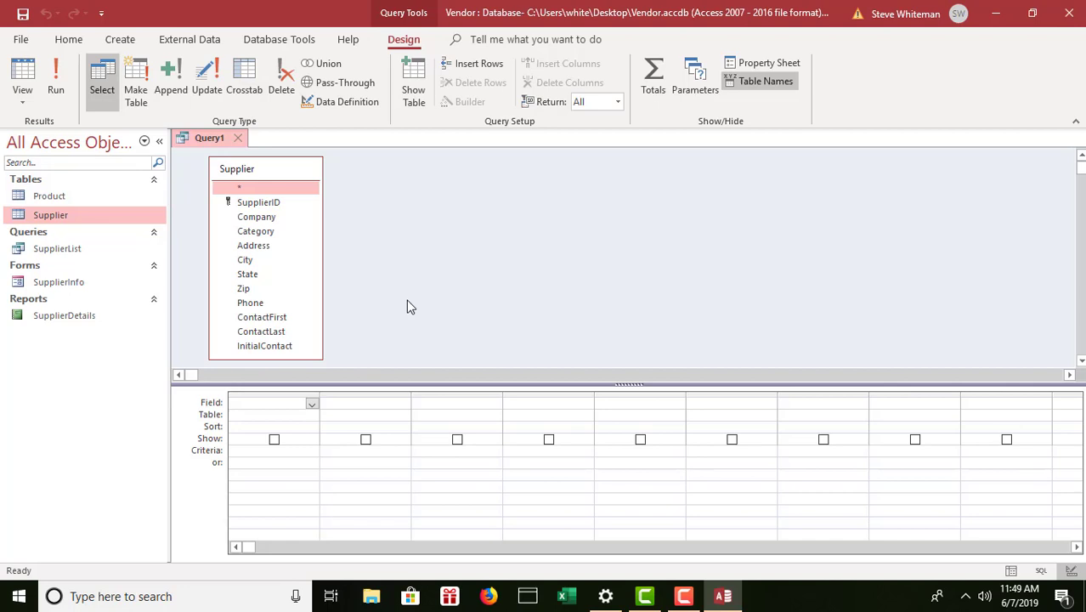
pyautogui.doubleClick(276, 221)
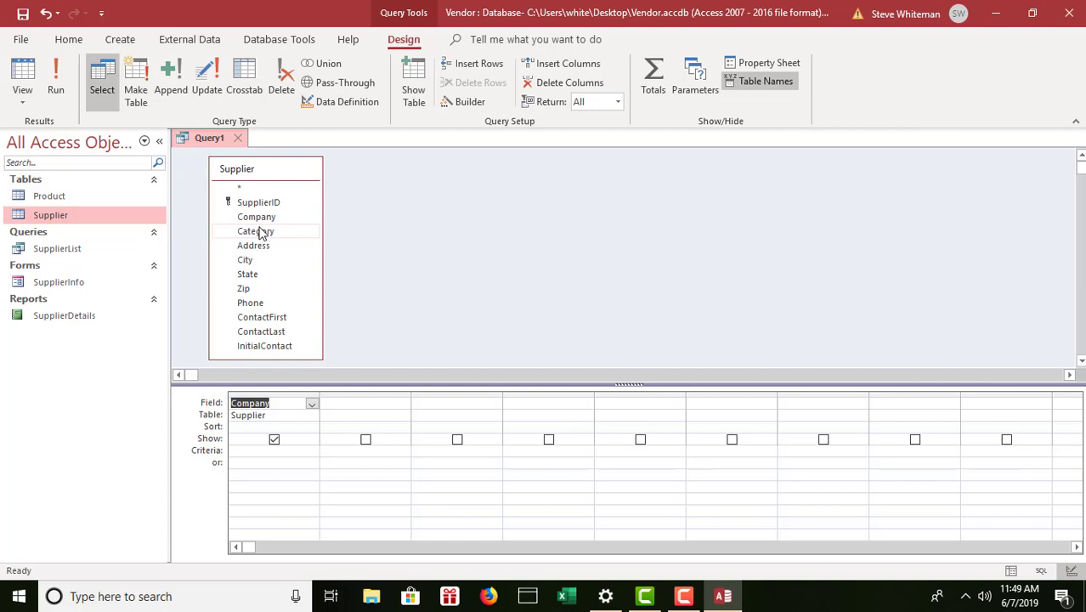
pyautogui.moveTo(263, 234); pyautogui.dragTo(366, 406)
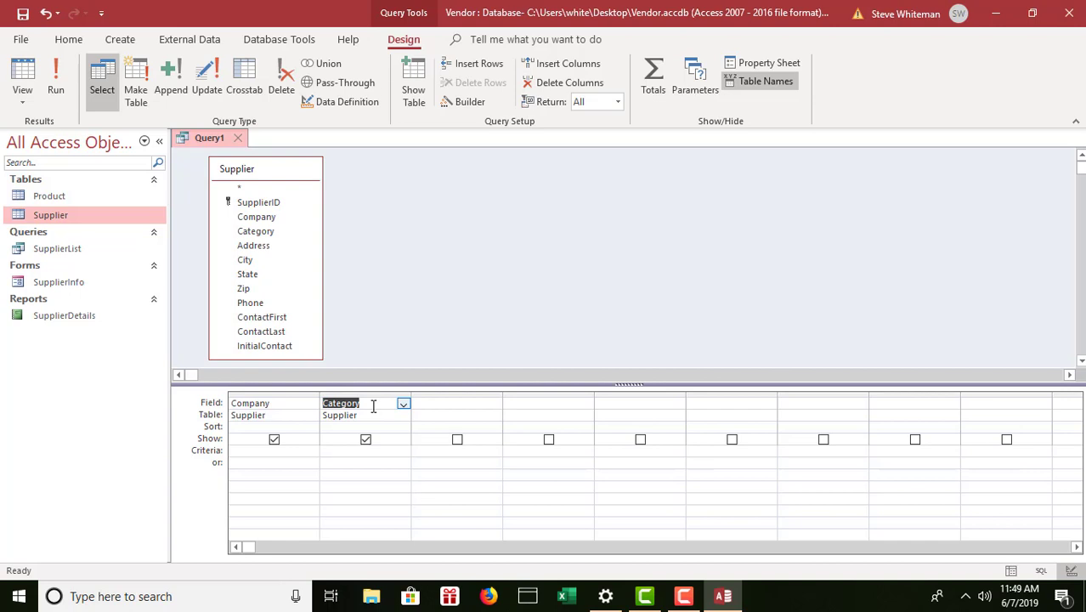
pyautogui.click(443, 409)
pyautogui.click(496, 405)
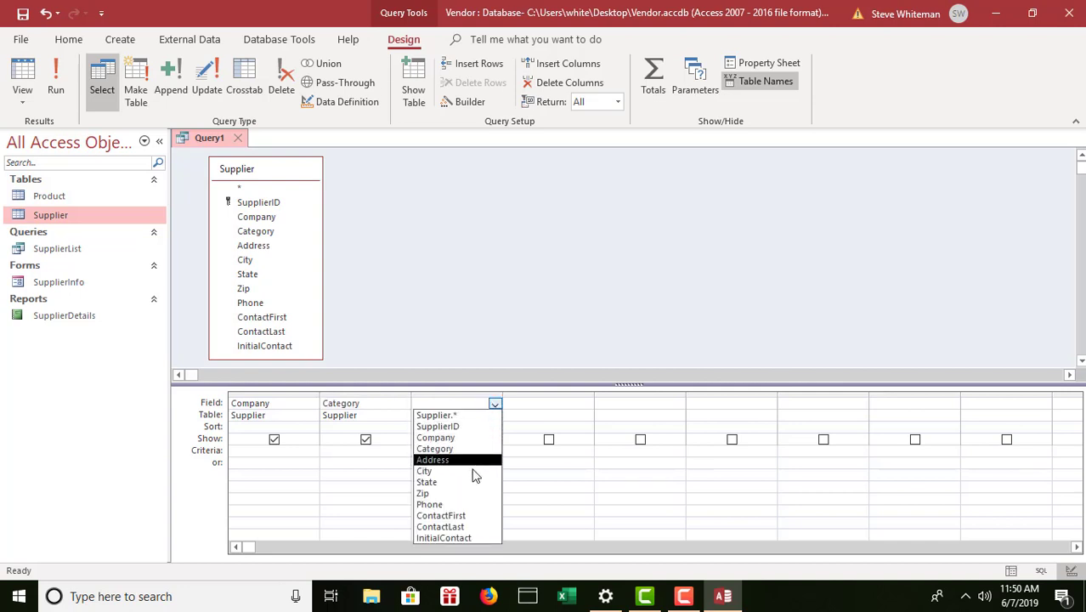
pyautogui.click(467, 518)
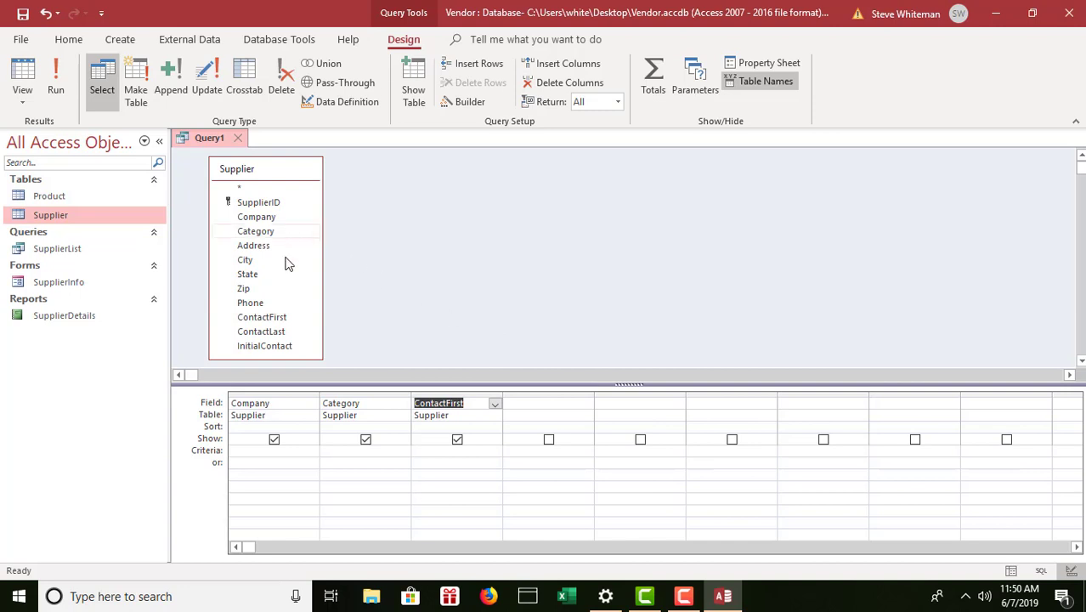
pyautogui.doubleClick(269, 333)
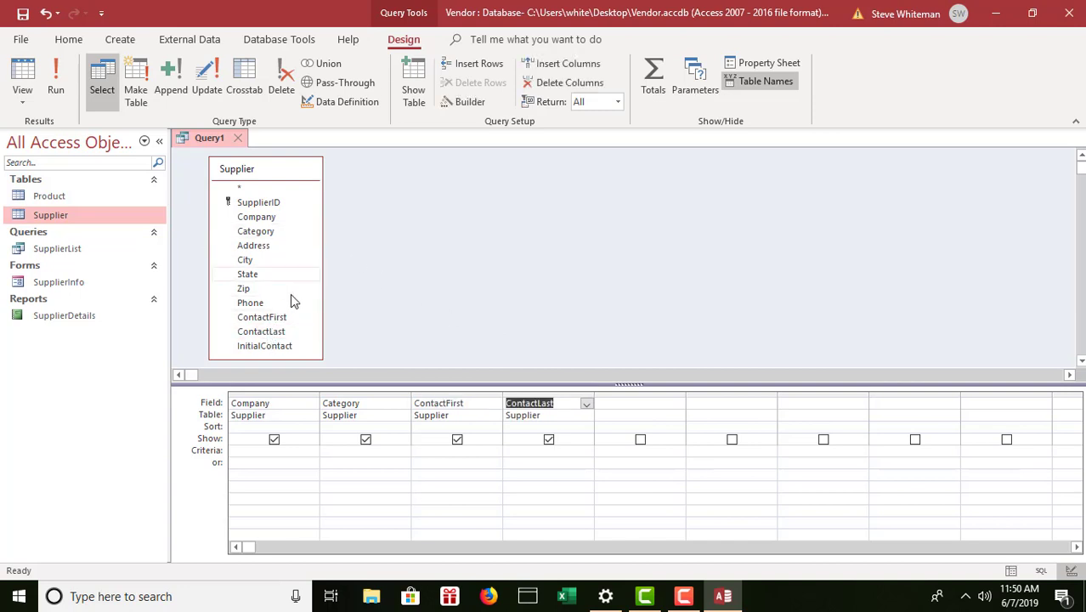
pyautogui.doubleClick(270, 304)
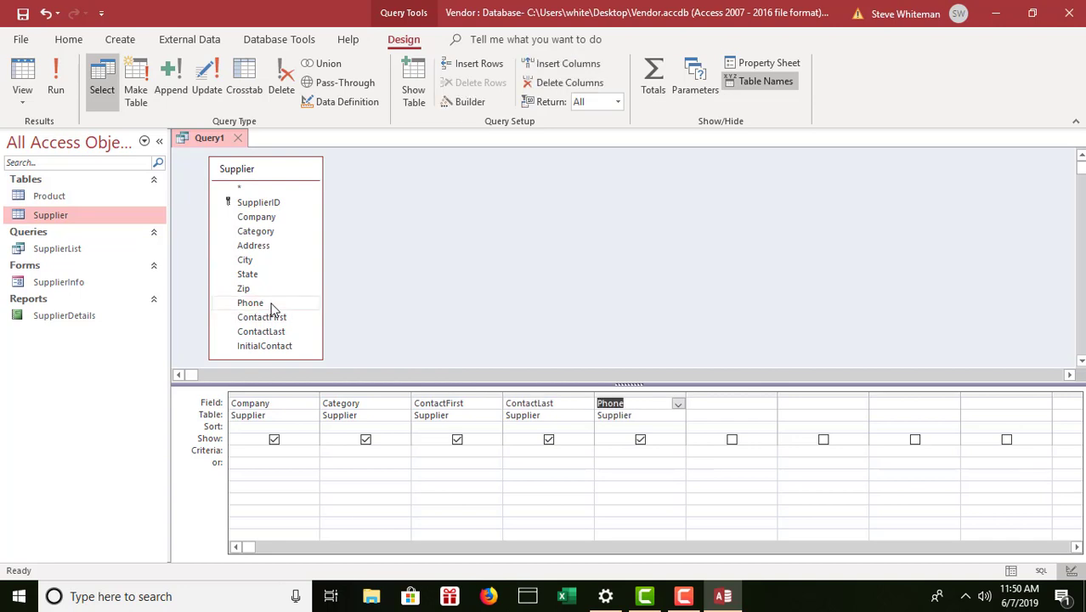
pyautogui.doubleClick(257, 260)
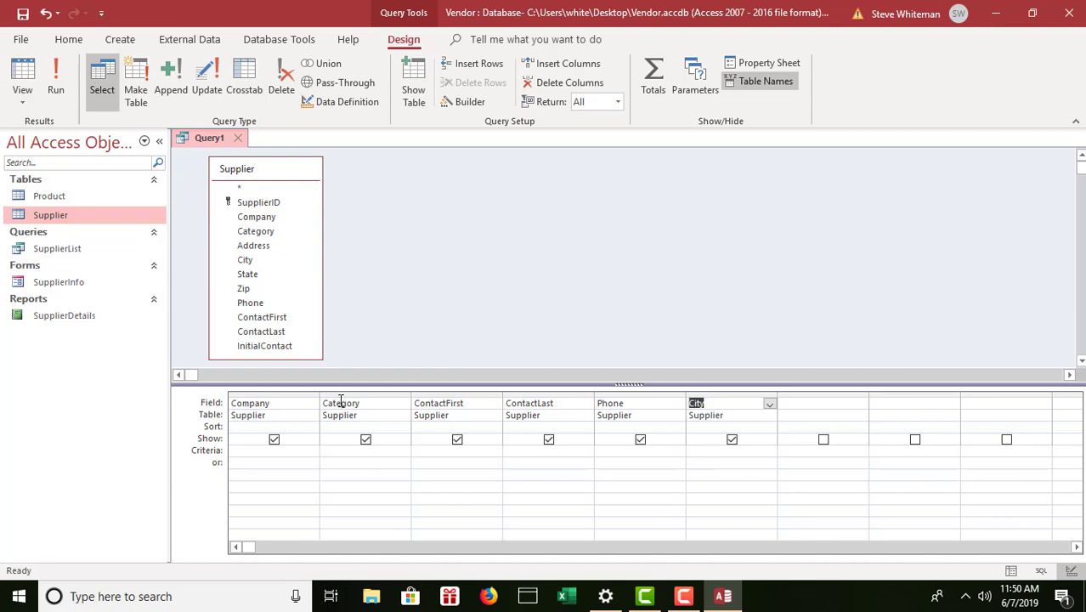
# Sort the Category column in ascending order.
pyautogui.click(340, 428)
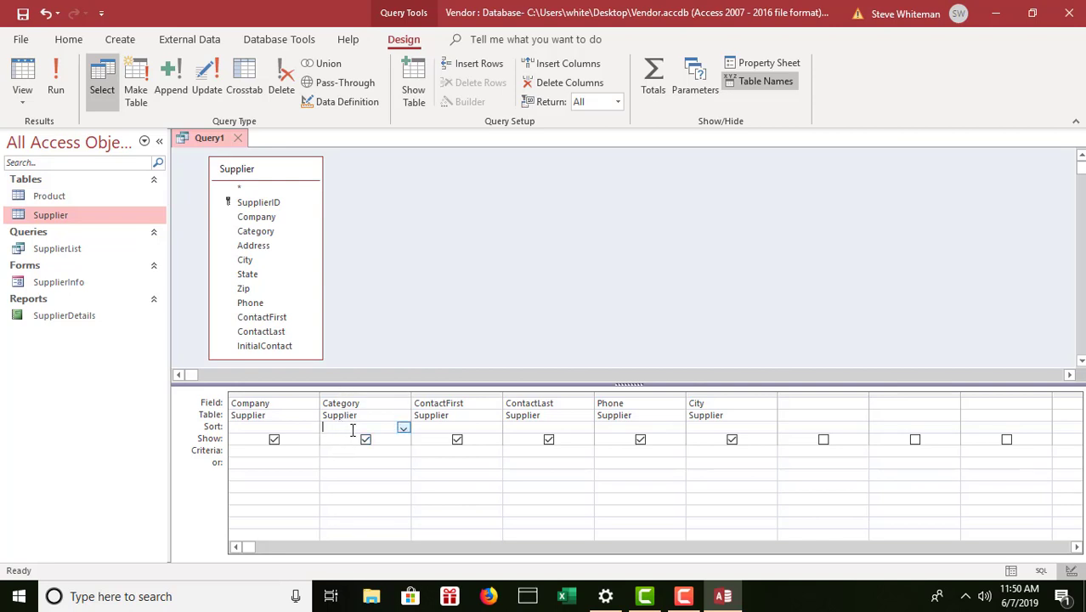
pyautogui.click(403, 429)
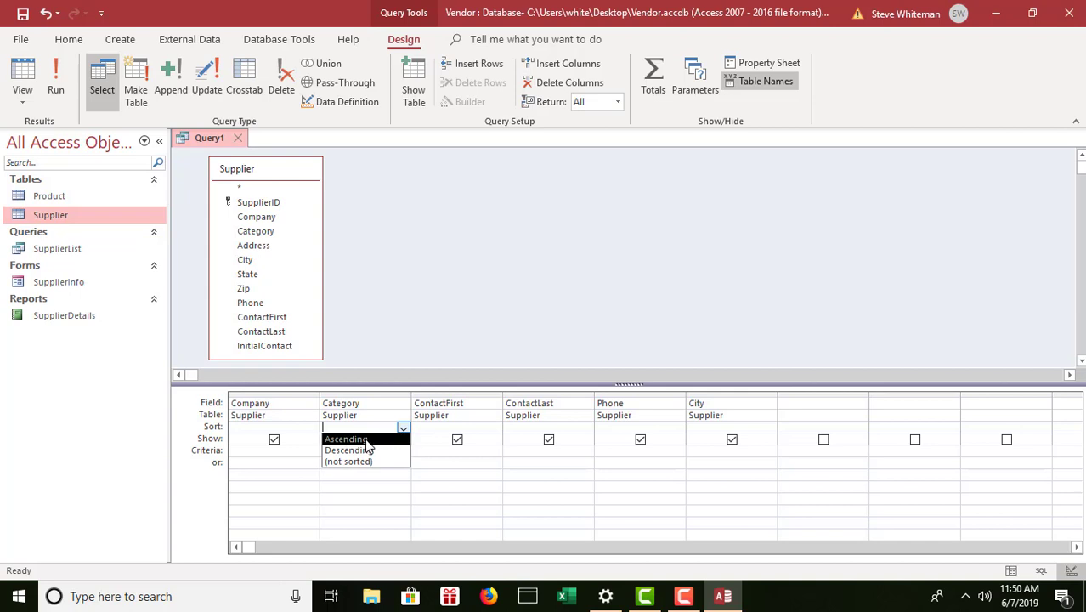
pyautogui.click(367, 440)
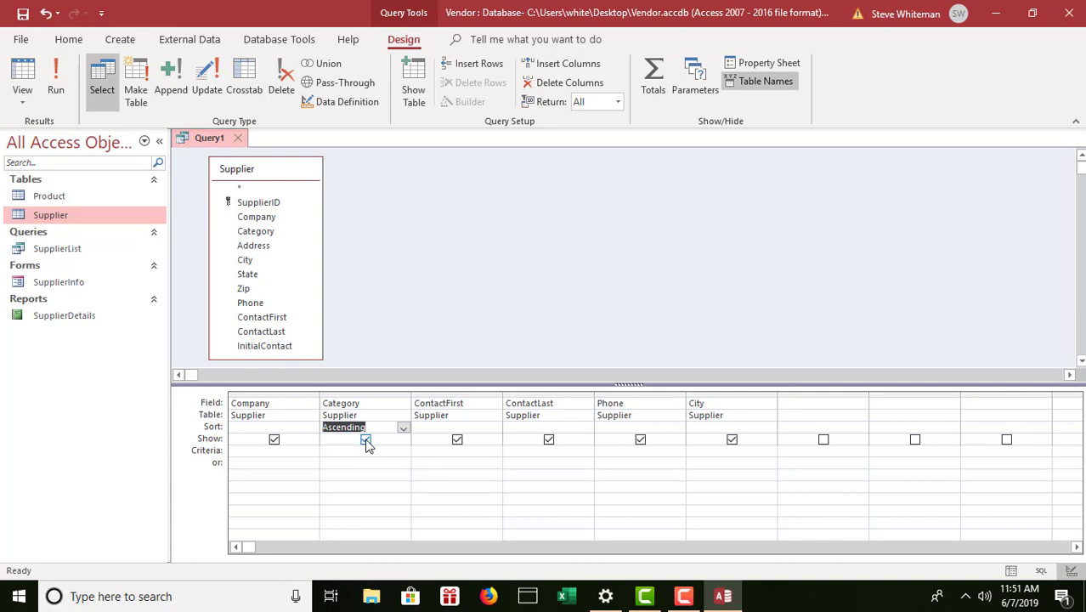
# Save the query as ContactList.
pyautogui.click(22, 12)
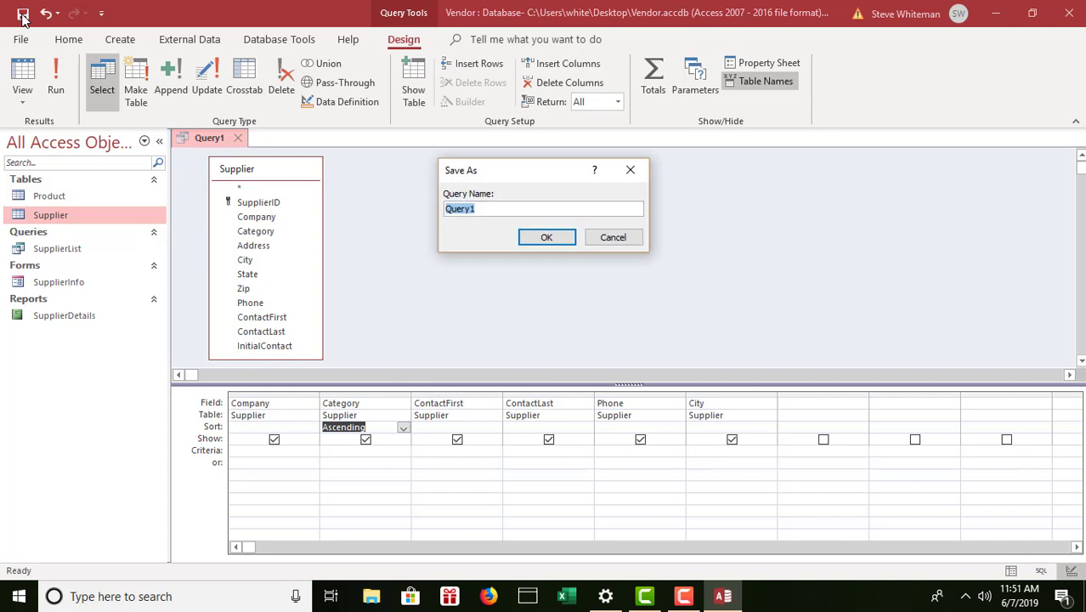
pyautogui.write('ContactList')
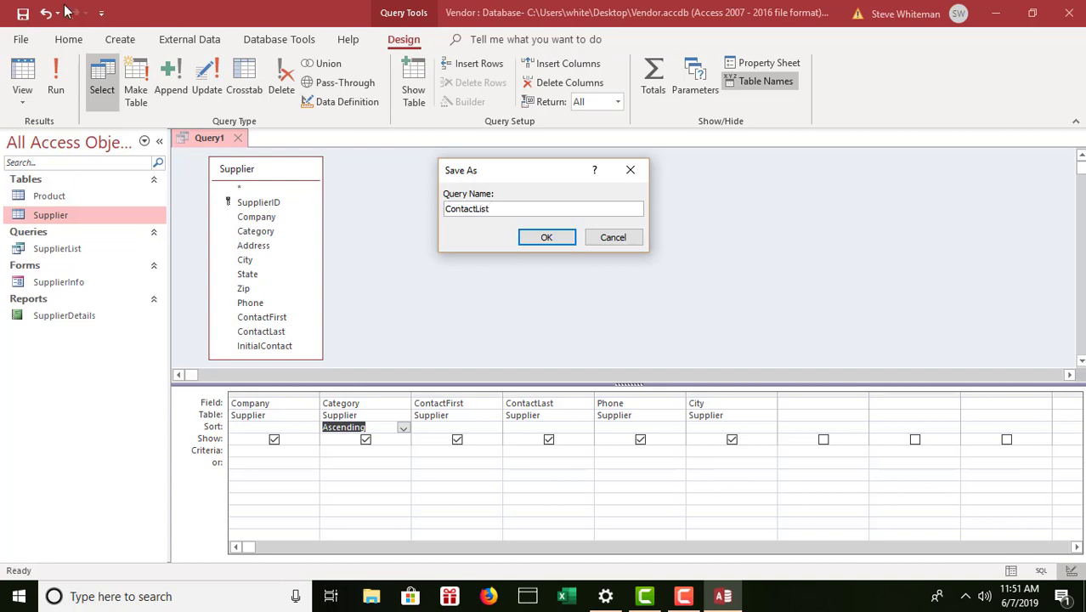
pyautogui.click(527, 244)
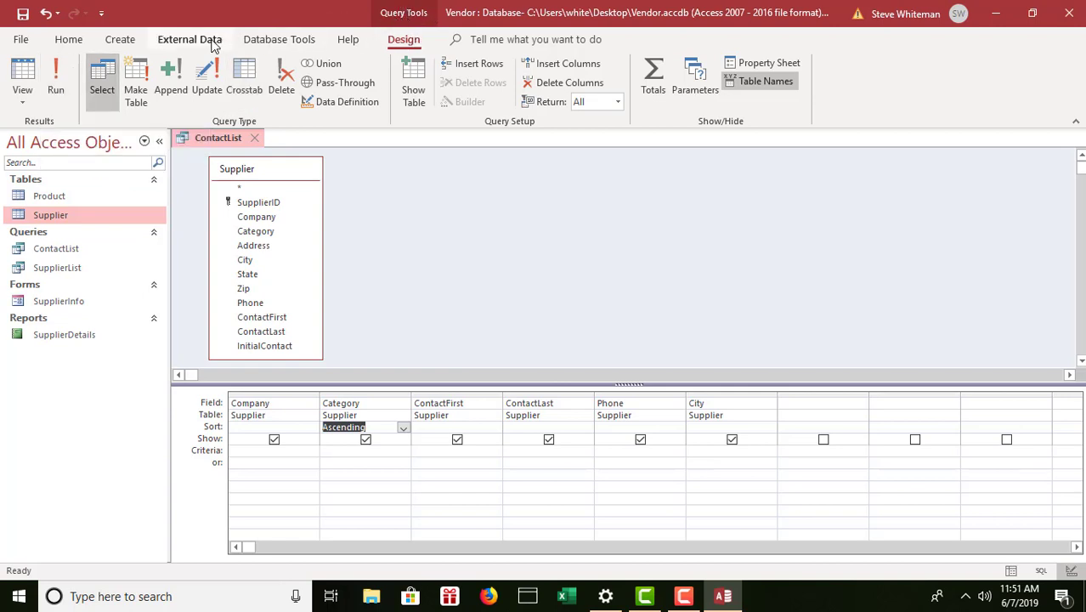
# Run the ContactList query and select A+ Labs' contact phone in the datasheet.
pyautogui.click(72, 39)
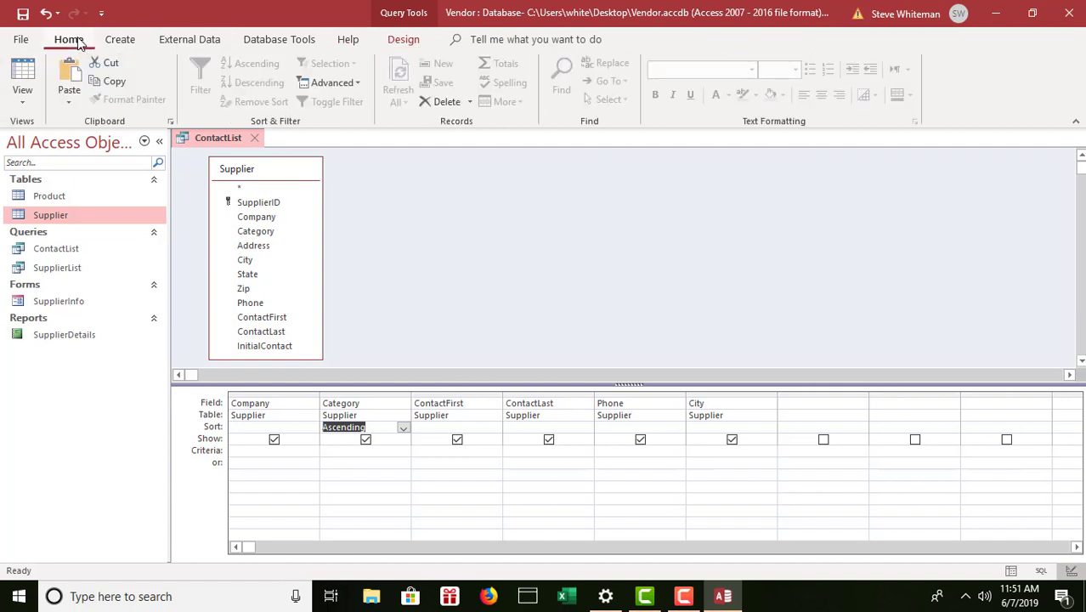
pyautogui.click(404, 40)
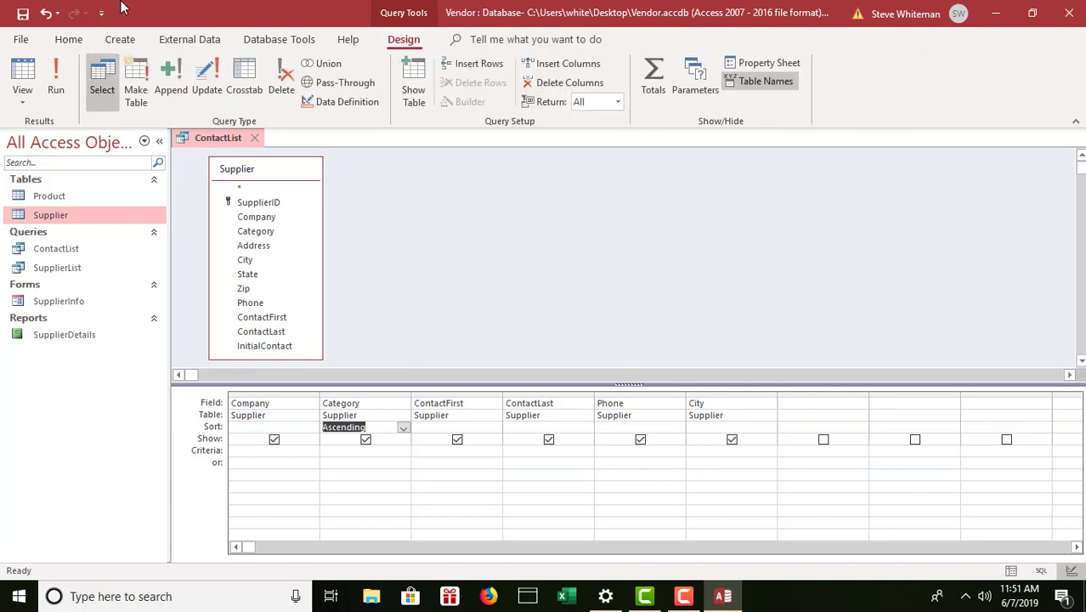
pyautogui.click(56, 73)
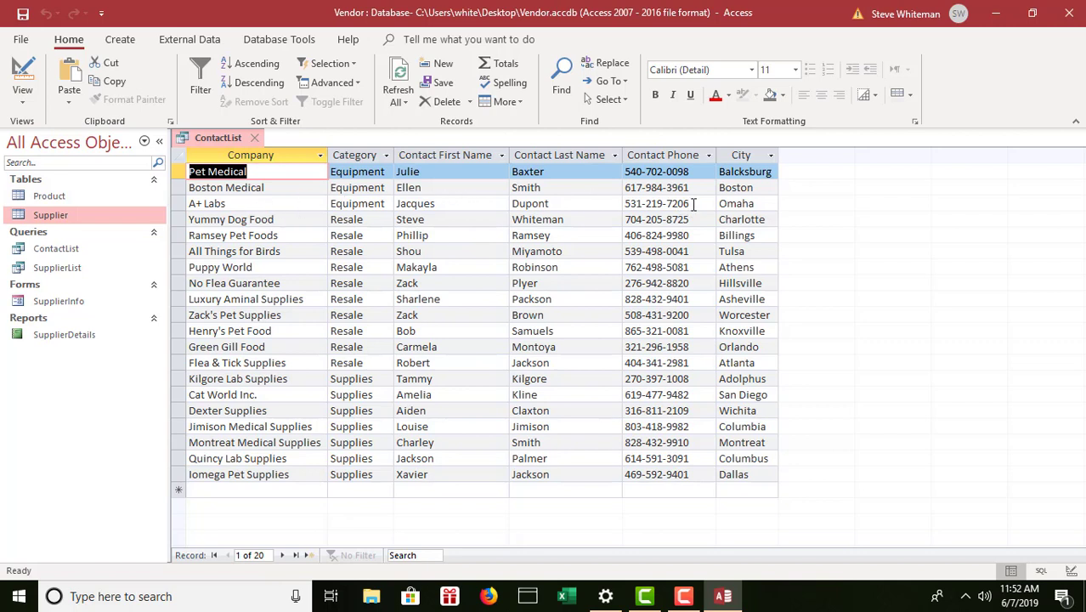
pyautogui.moveTo(694, 204); pyautogui.dragTo(561, 210)
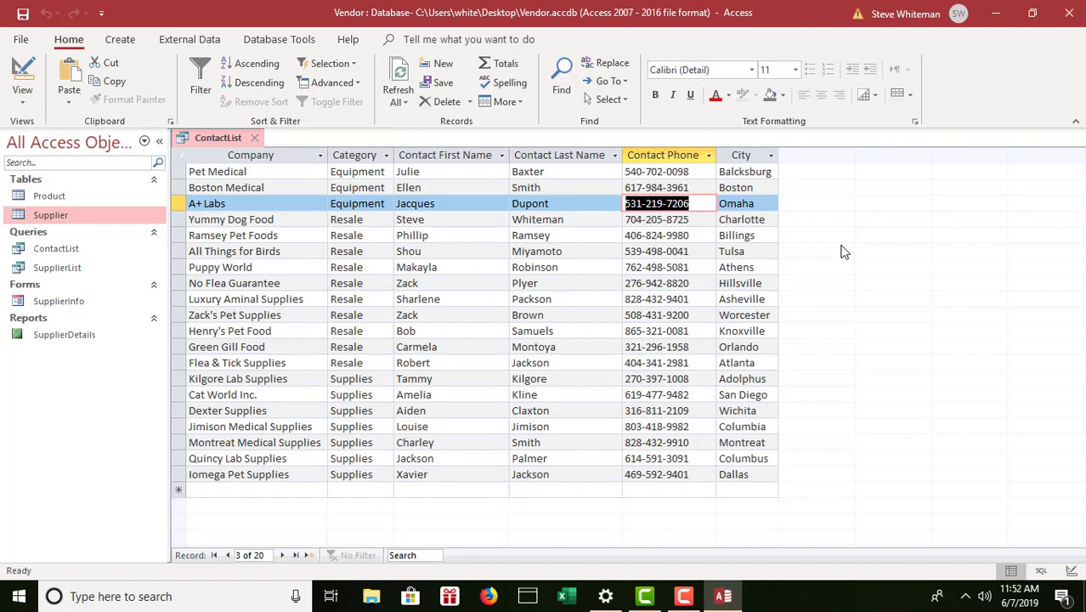
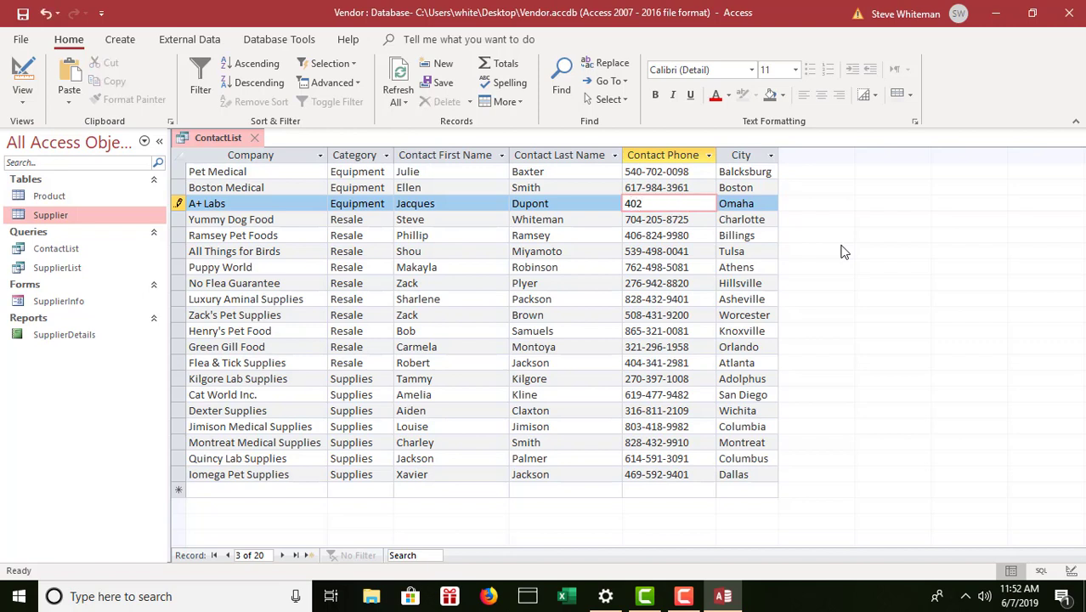
# Enter A+ Labs' new contact phone number, save the record, and select all records.
pyautogui.click(23, 15)
pyautogui.click(181, 154)
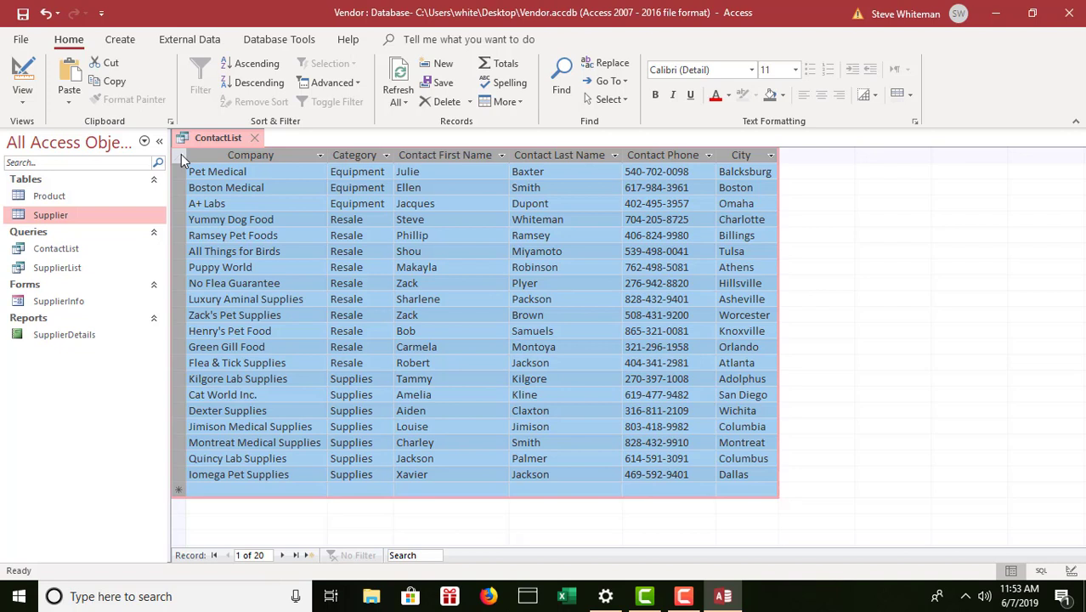
# Set the datasheet font size to 12 and select the Company through City columns.
pyautogui.click(796, 70)
pyautogui.click(768, 149)
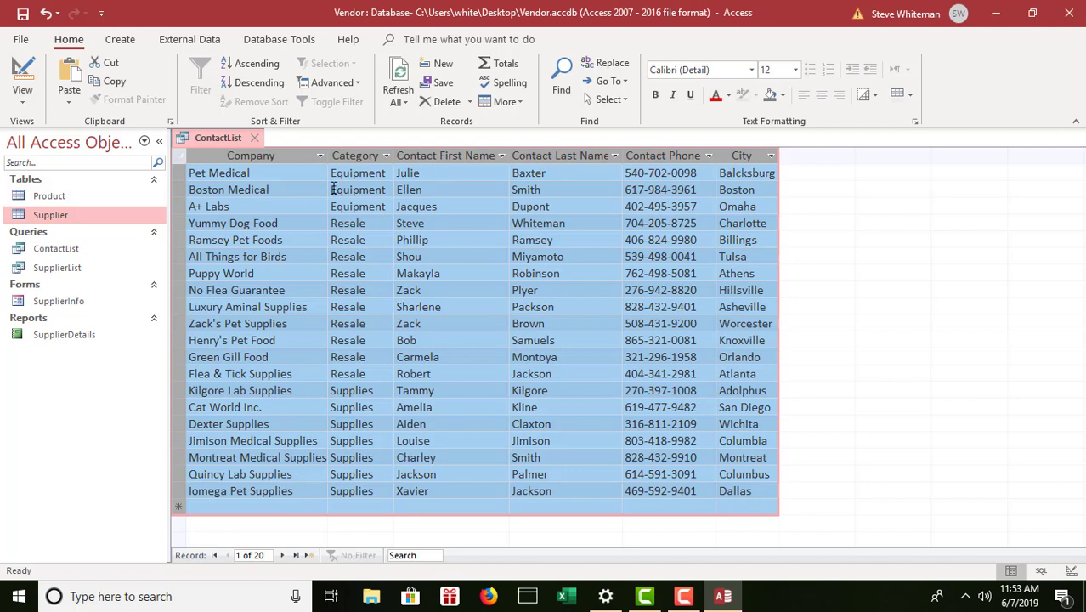
pyautogui.click(254, 155)
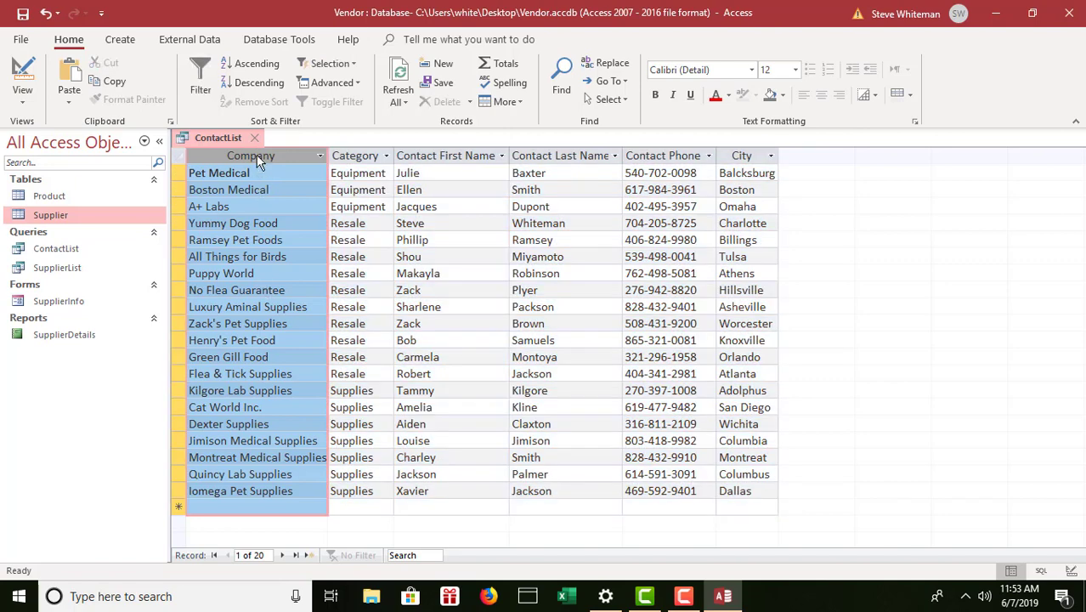
pyautogui.keyDown('shift'); pyautogui.click(739, 156); pyautogui.keyUp('shift')
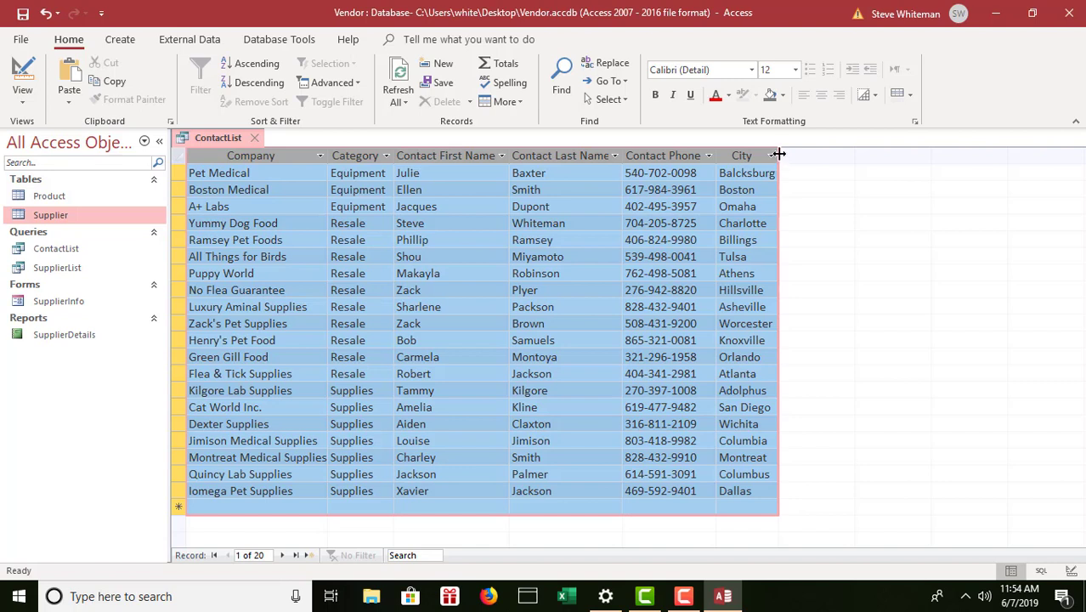
# AutoFit the selected Company through City columns to their contents, then deselect them.
pyautogui.doubleClick(779, 154)
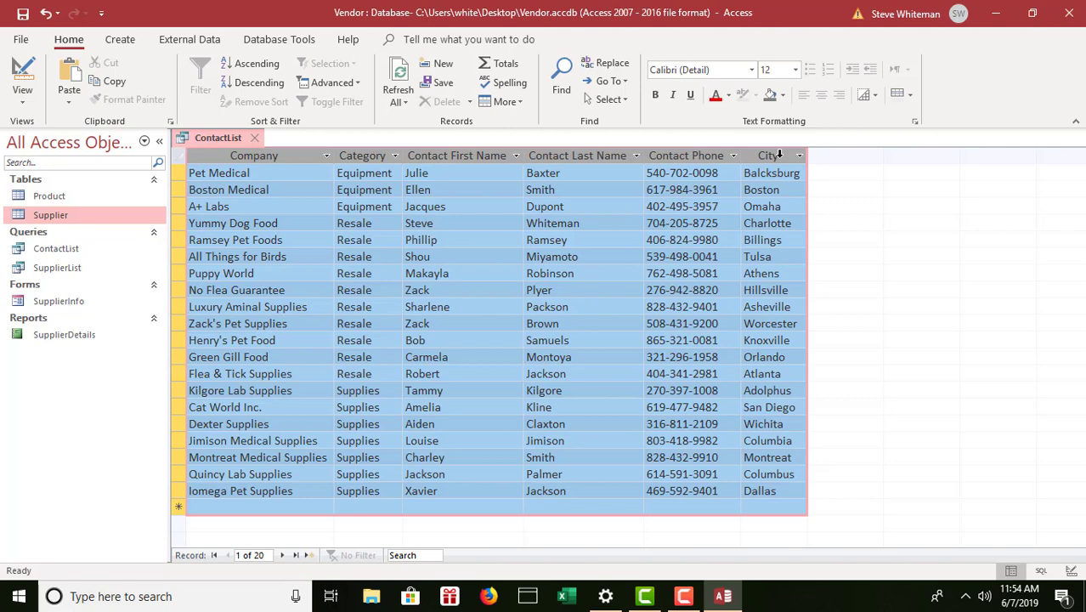
pyautogui.click(272, 178)
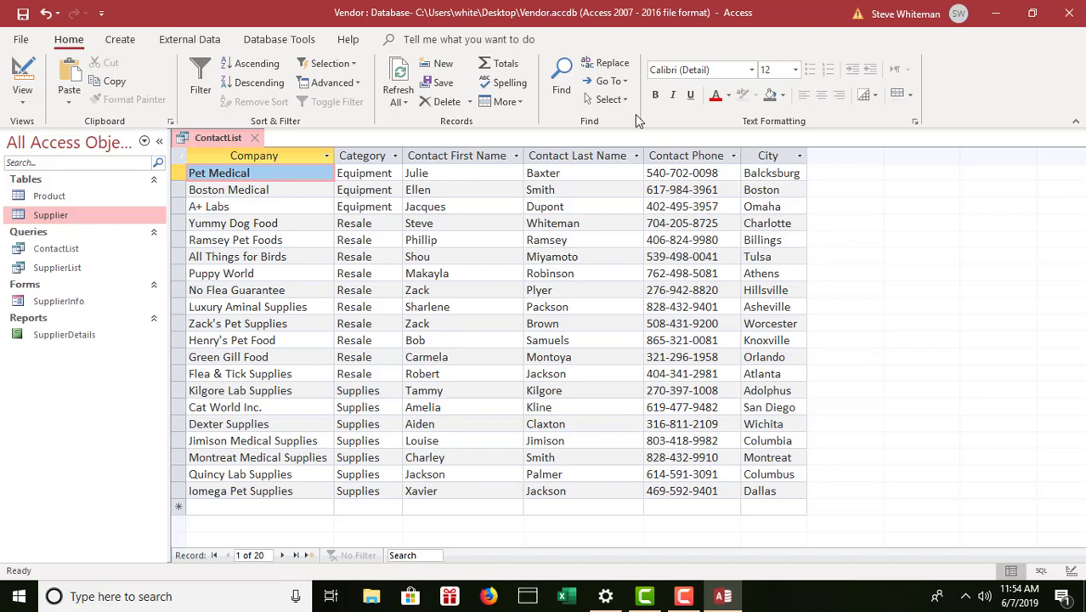
# Shade alternate rows Gold, Accent 4, Lighter 60%, save the layout and close ContactList.
pyautogui.click(910, 96)
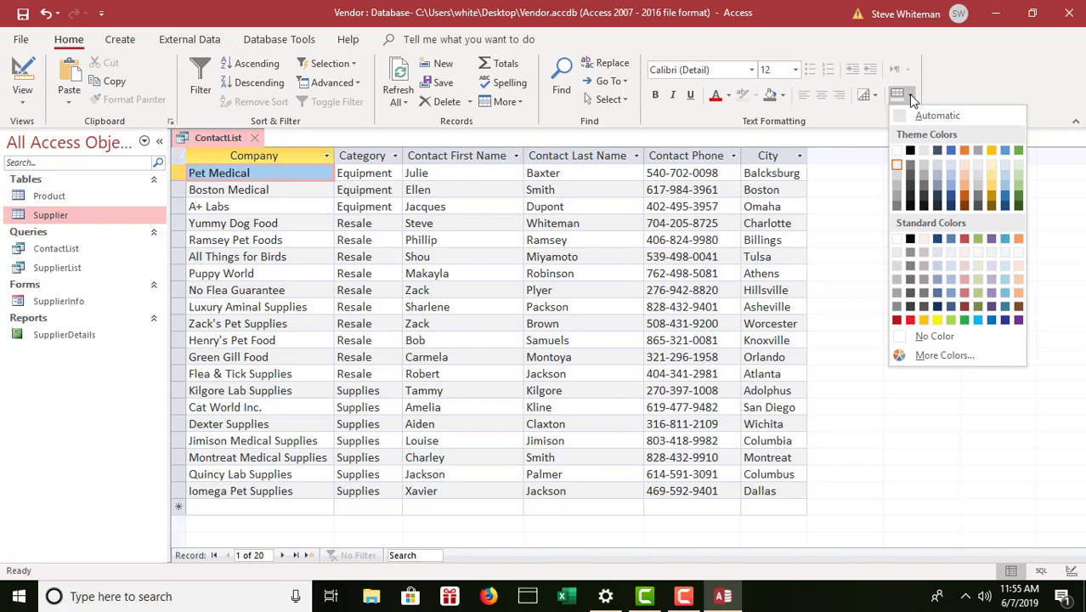
pyautogui.click(993, 177)
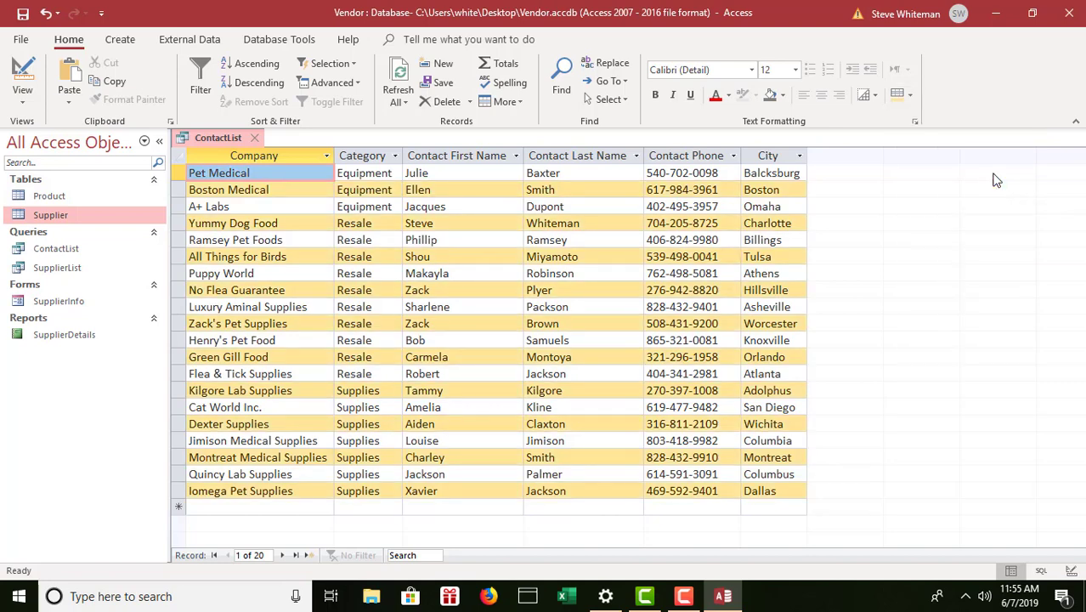
pyautogui.click(23, 13)
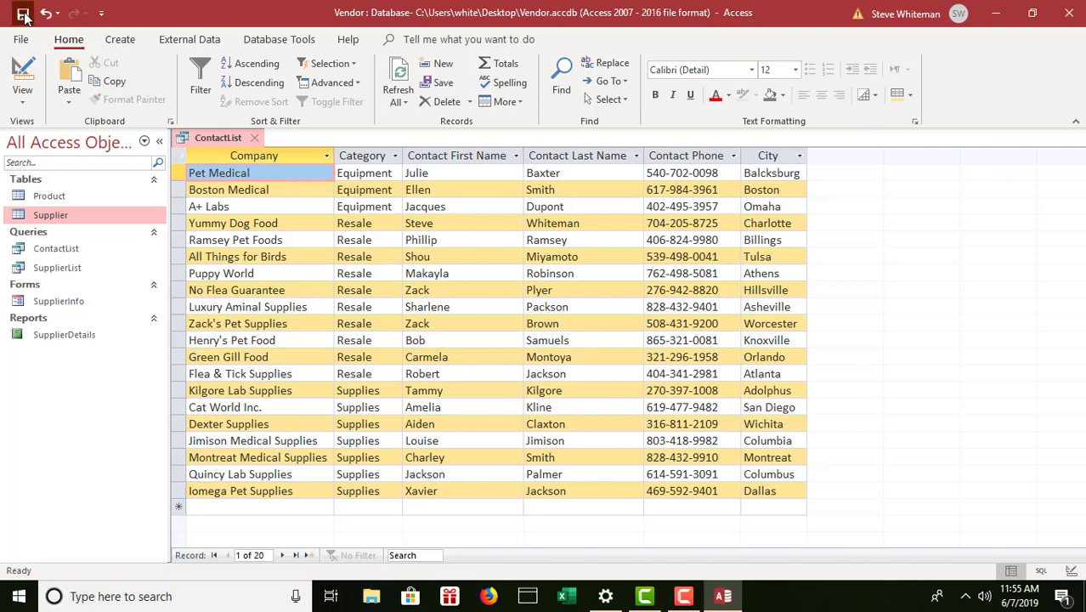
pyautogui.click(258, 142)
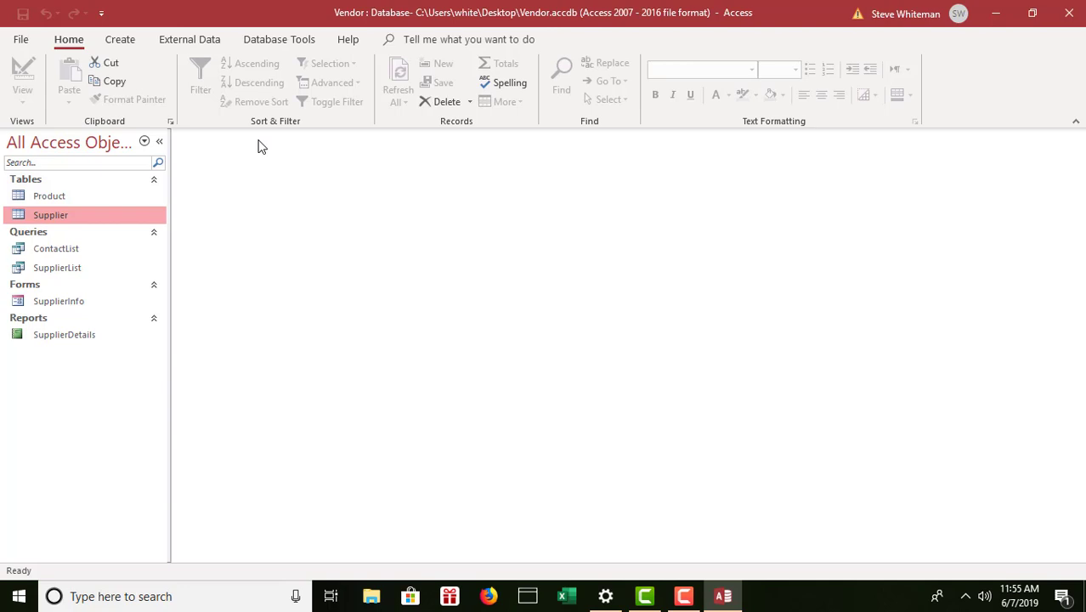
# Start a new design query with the Product and Supplier tables, enlarging both field lists.
pyautogui.click(127, 39)
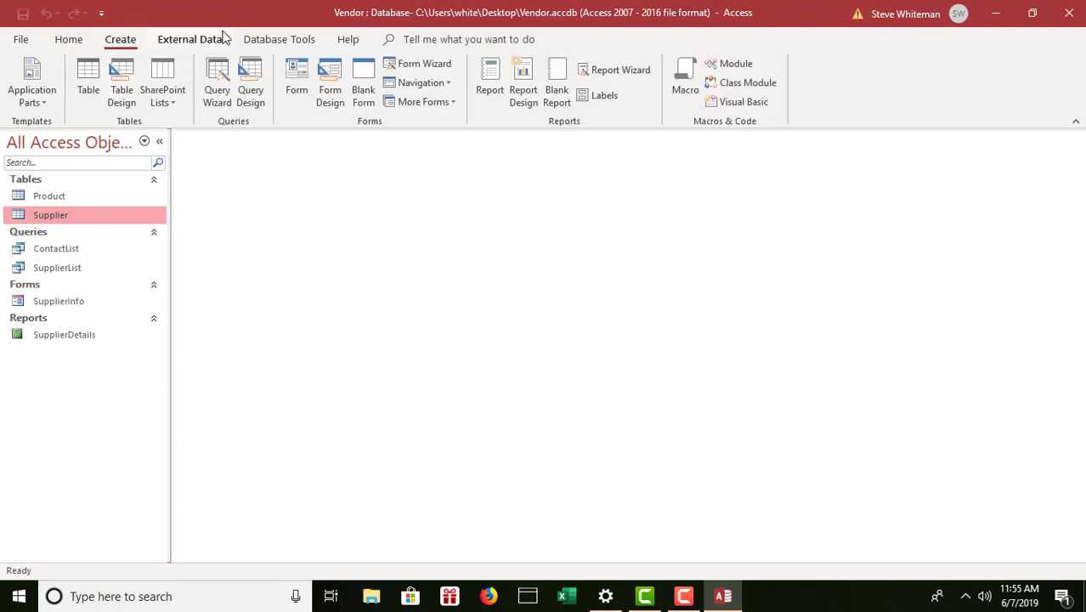
pyautogui.click(252, 82)
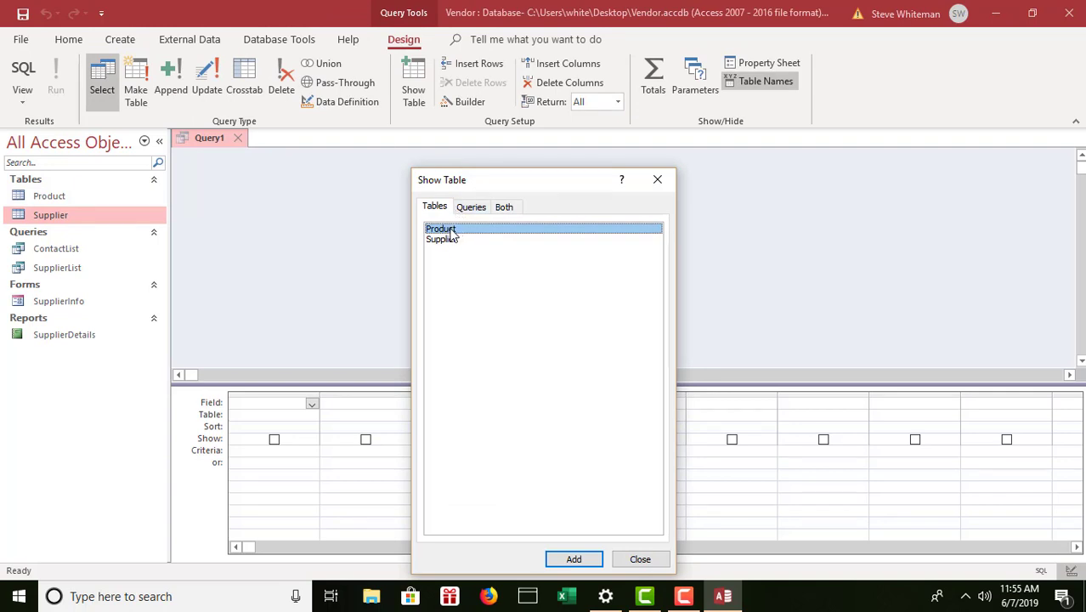
pyautogui.doubleClick(451, 230)
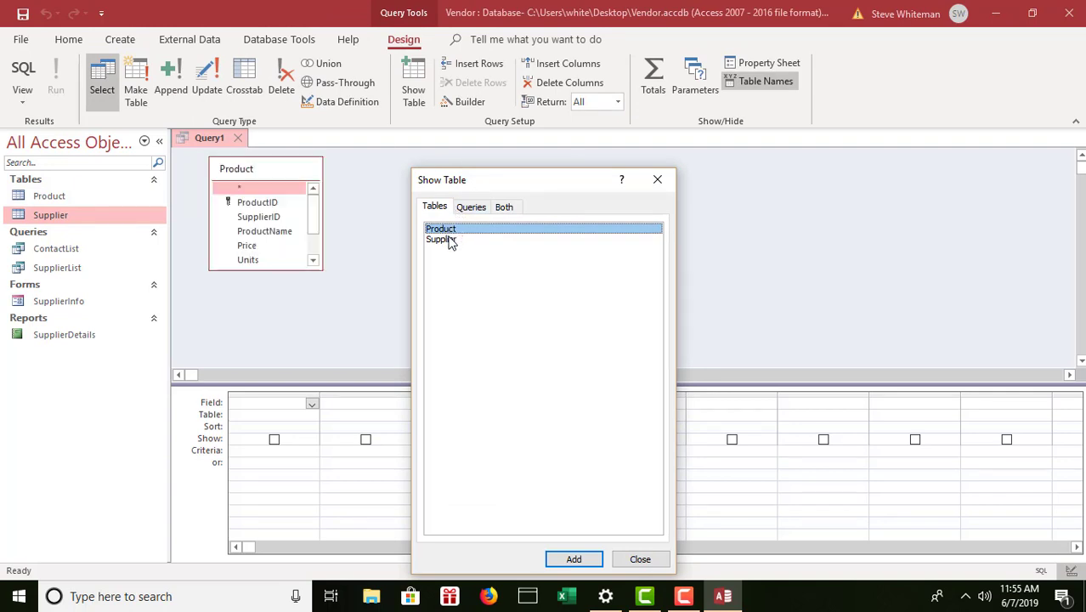
pyautogui.doubleClick(448, 241)
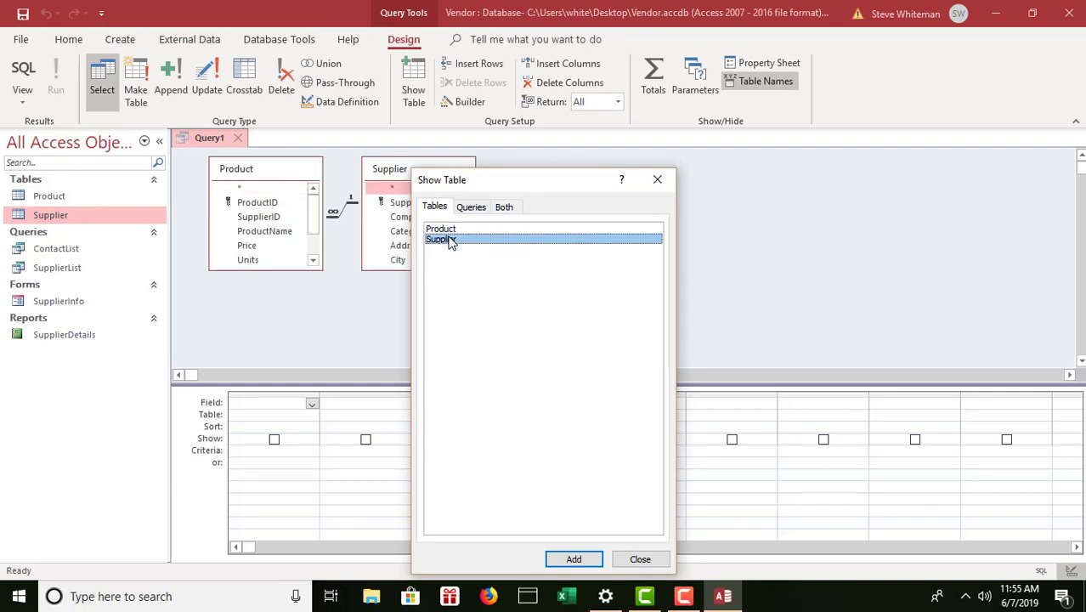
pyautogui.click(640, 559)
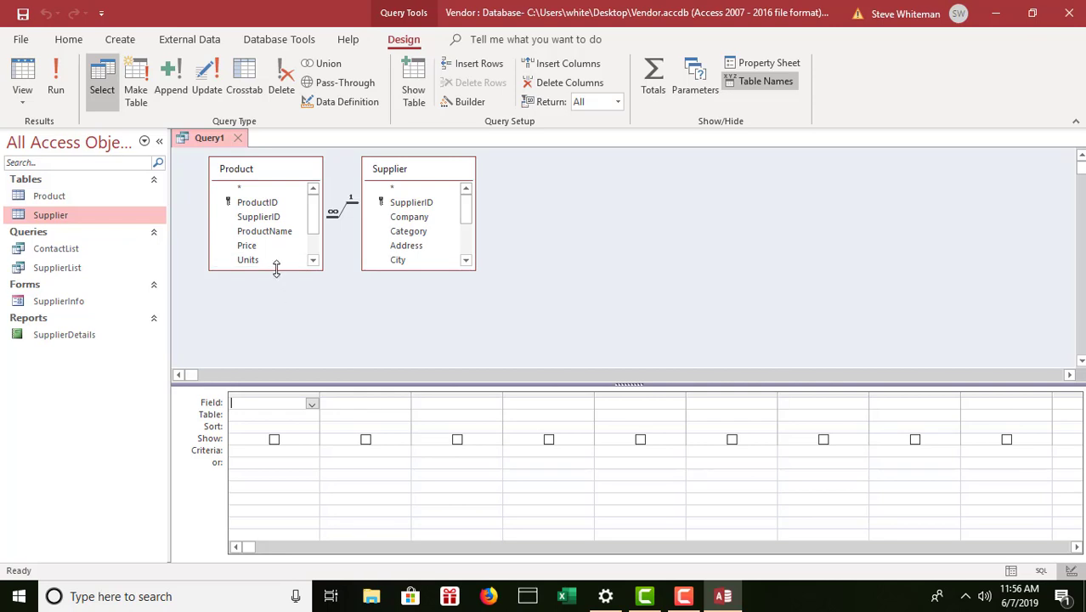
pyautogui.moveTo(276, 271); pyautogui.dragTo(276, 320)
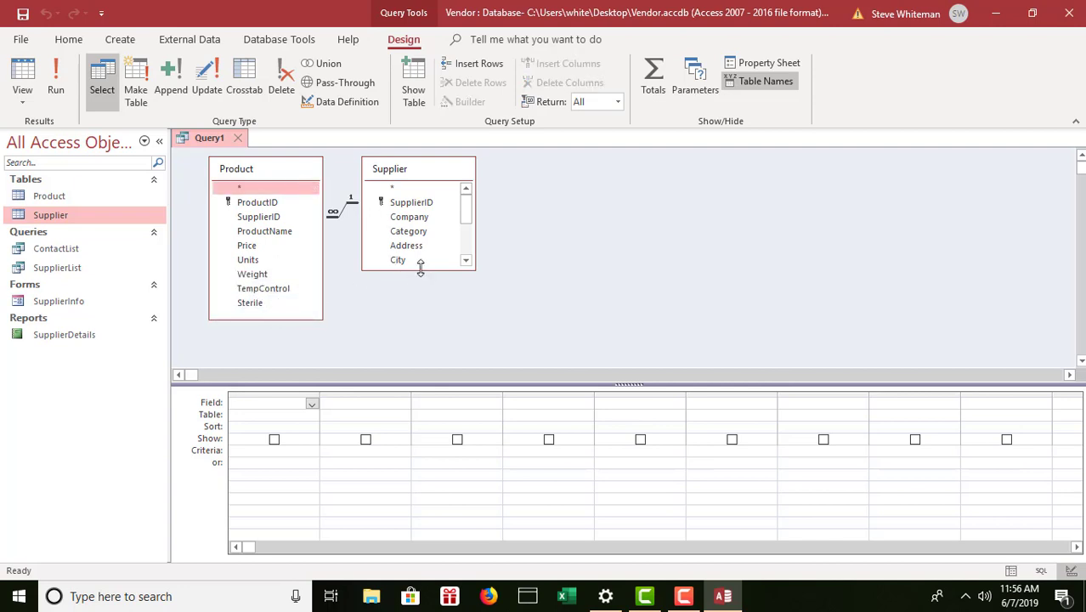
pyautogui.moveTo(419, 270); pyautogui.dragTo(427, 360)
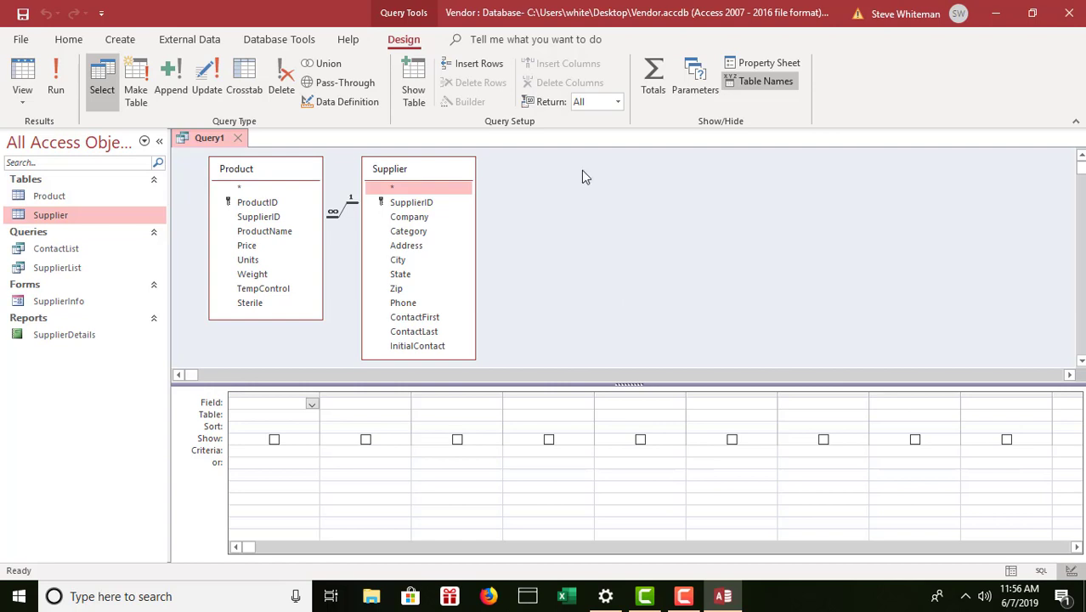
# Add Company, Category, State, ProductName, Price, Units and Weight to the query grid.
pyautogui.doubleClick(410, 217)
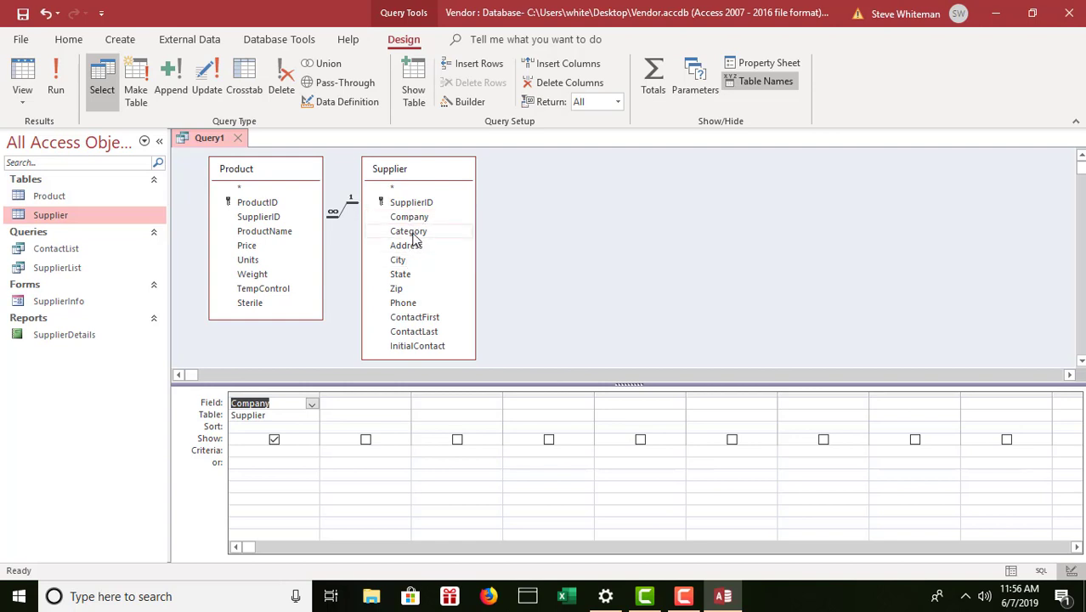
pyautogui.doubleClick(412, 234)
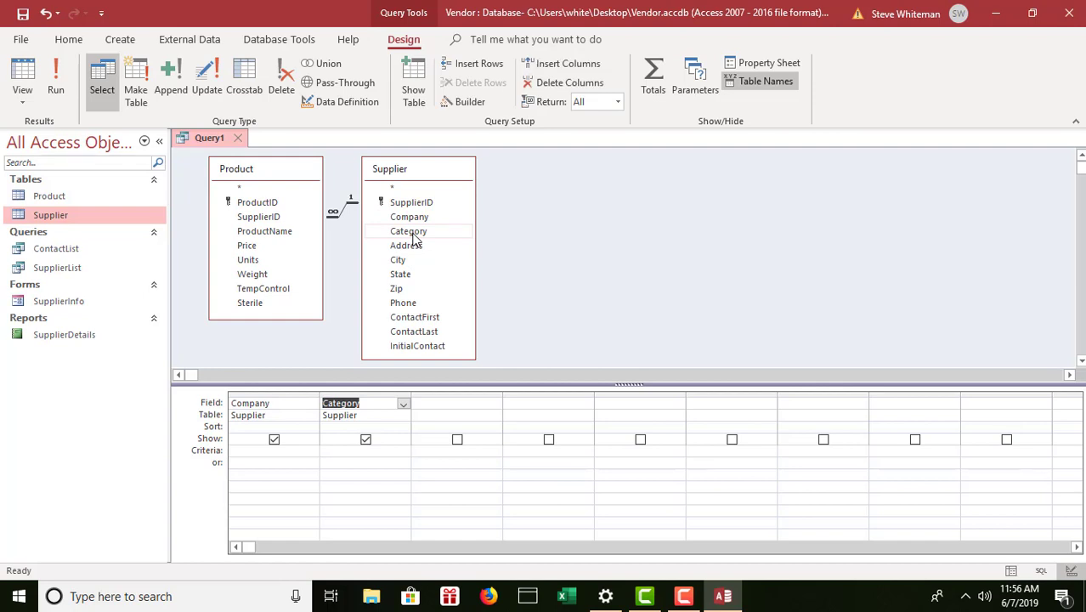
pyautogui.doubleClick(413, 274)
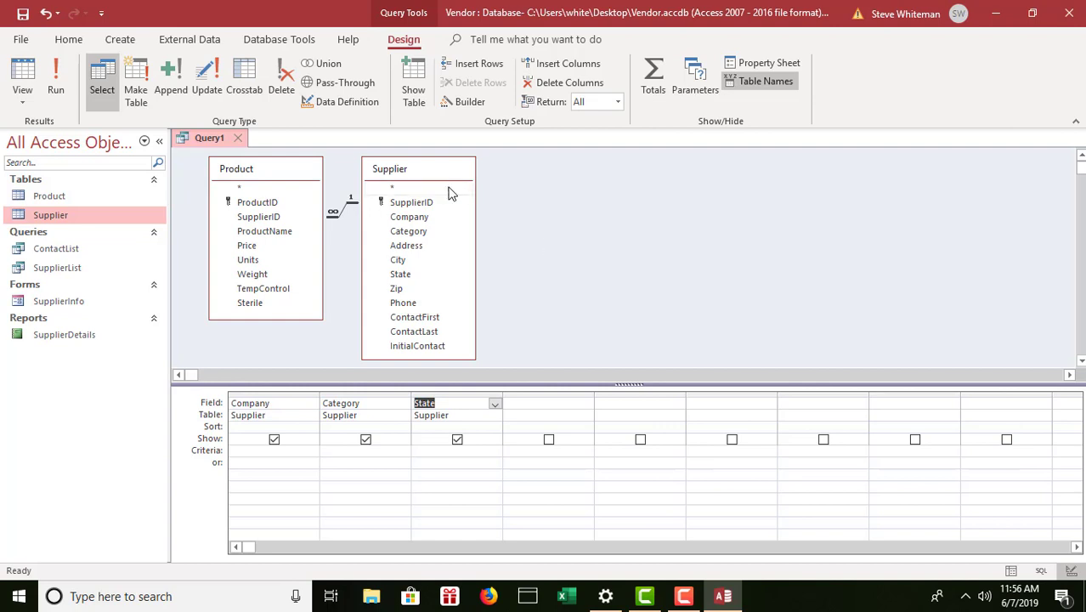
pyautogui.doubleClick(270, 233)
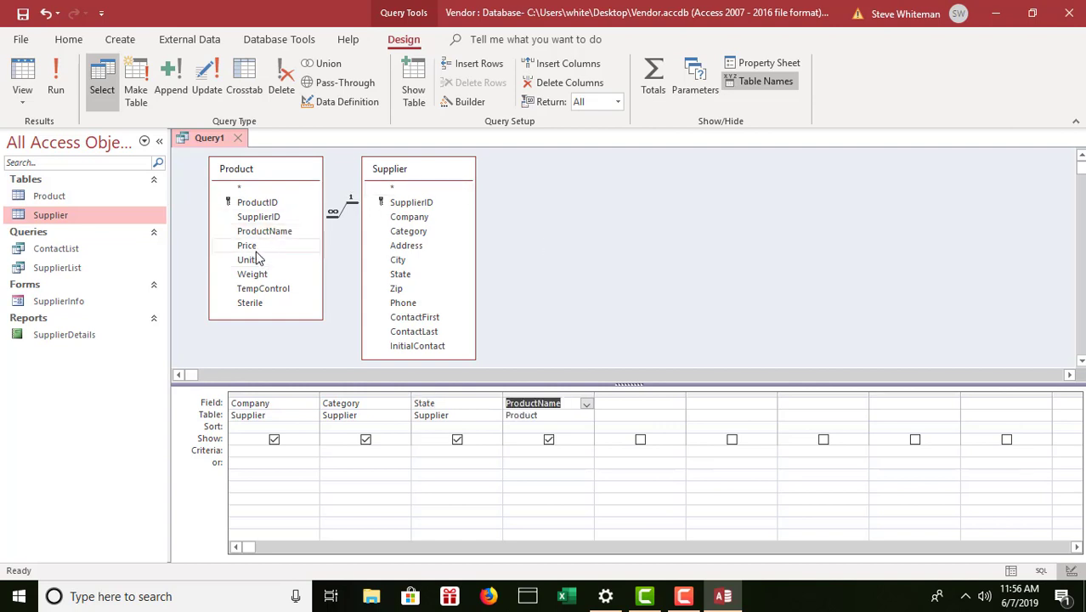
pyautogui.doubleClick(254, 245)
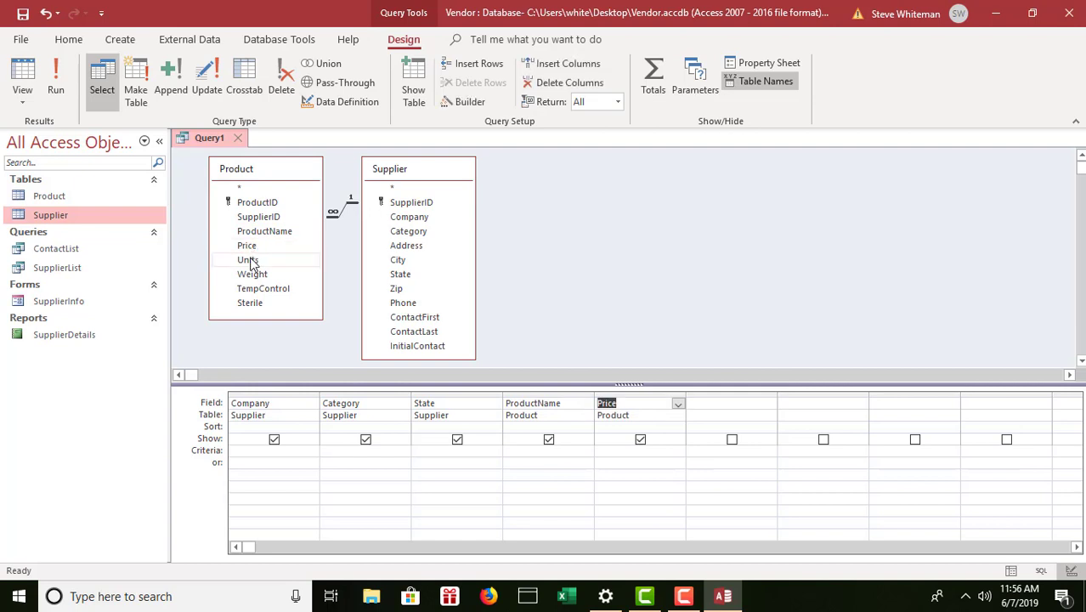
pyautogui.doubleClick(250, 261)
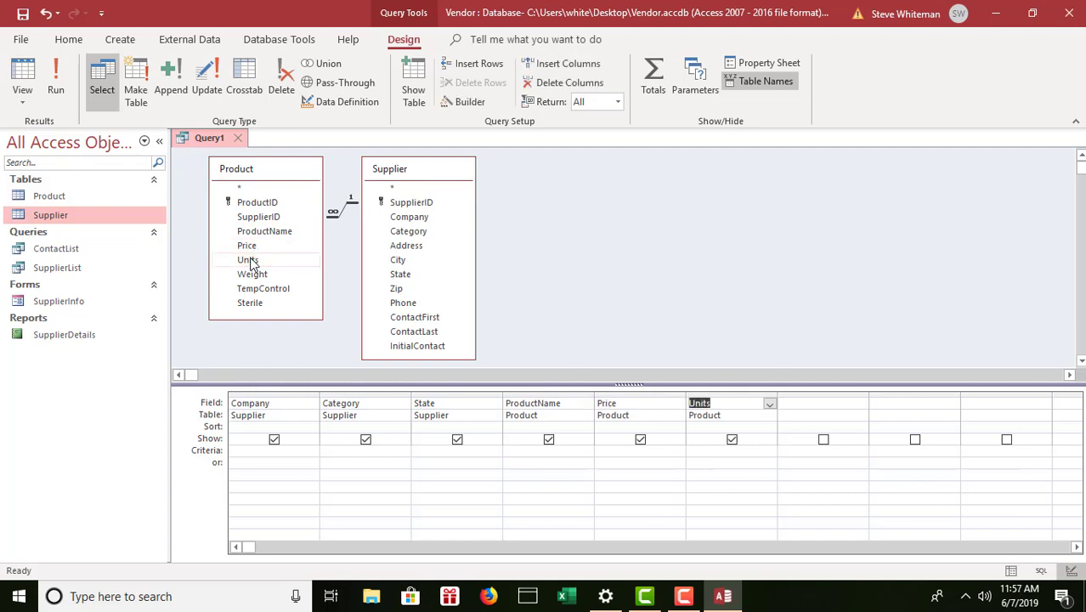
pyautogui.doubleClick(252, 274)
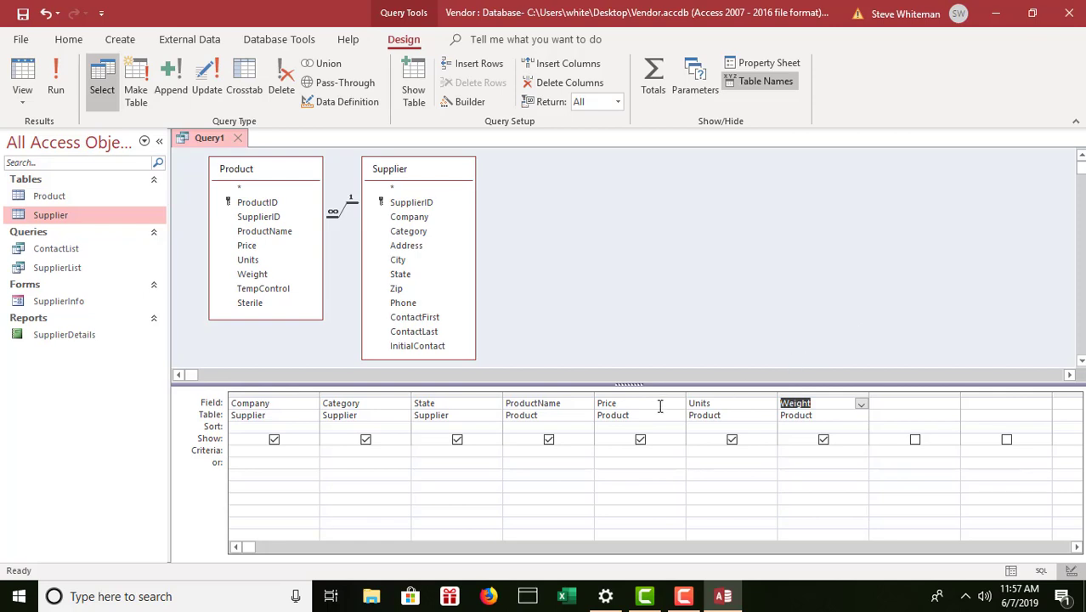
# Sort Price descending and run the query to list its 51 products.
pyautogui.click(614, 427)
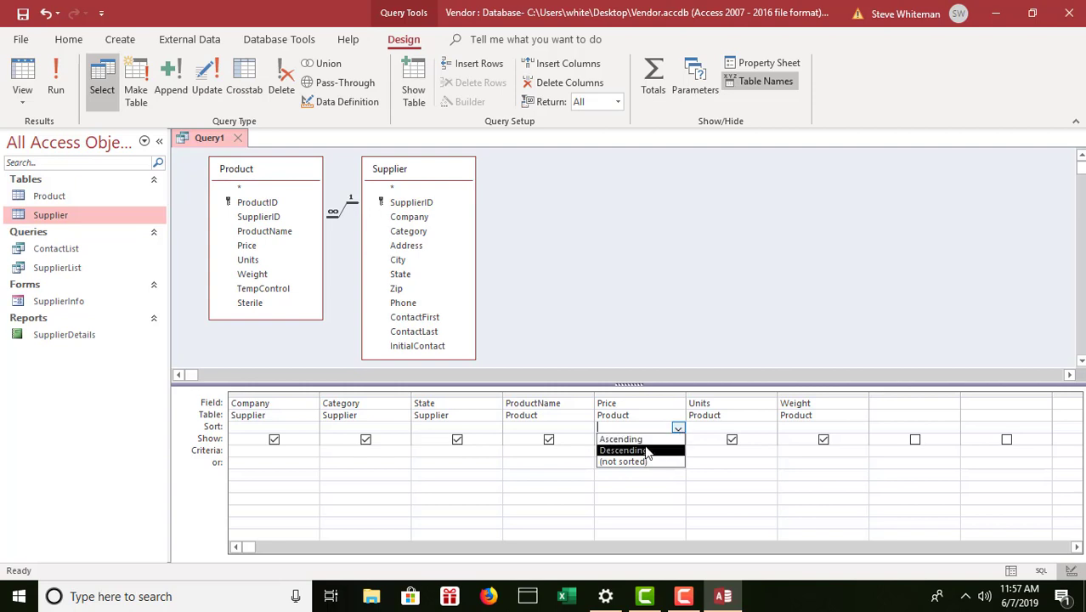
pyautogui.click(644, 448)
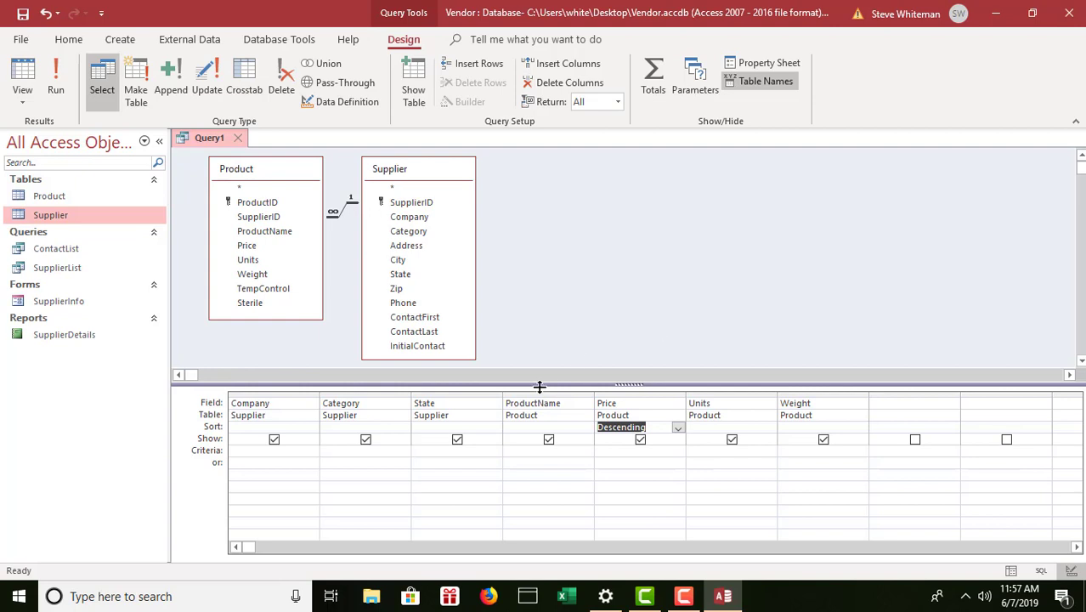
pyautogui.click(331, 450)
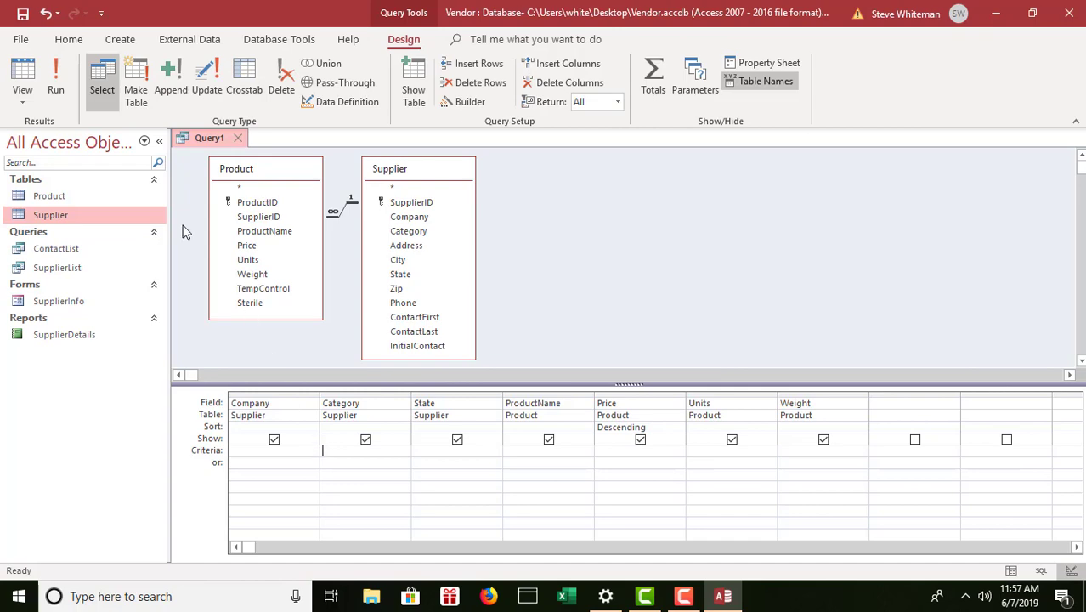
pyautogui.click(54, 88)
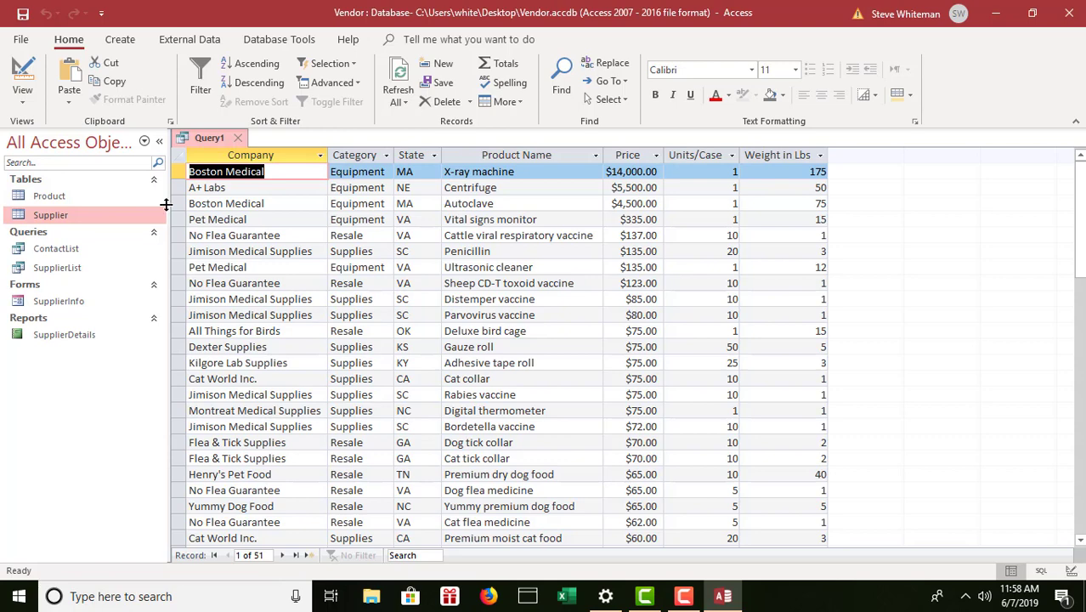
# Switch Query1 from its datasheet back to Design view.
pyautogui.click(23, 104)
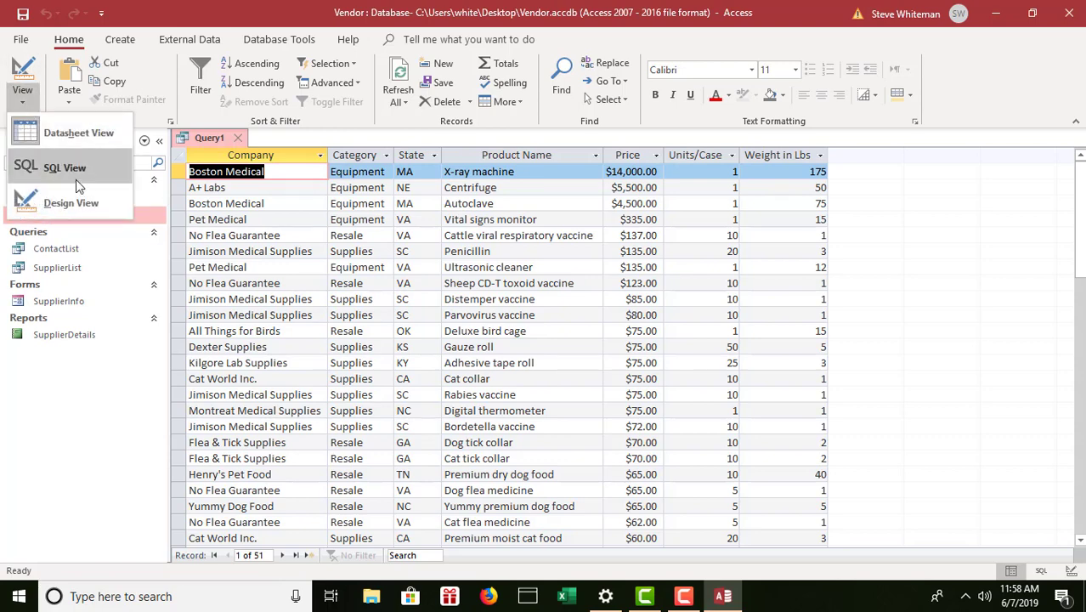
pyautogui.click(85, 209)
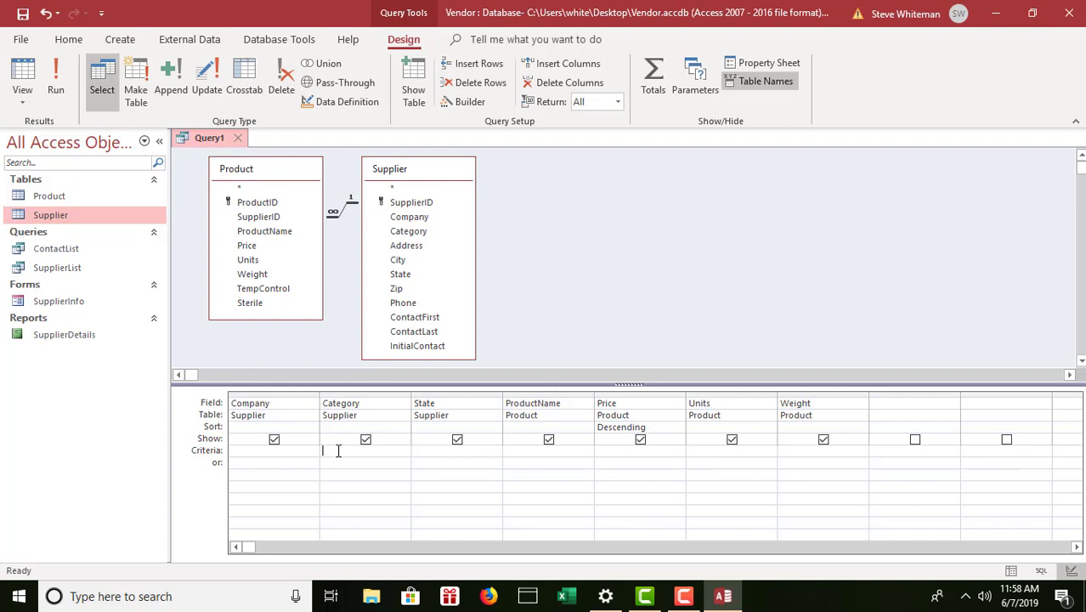
# Set the Category criterion to Supplies and clear the Category Show box.
pyautogui.write('Su')
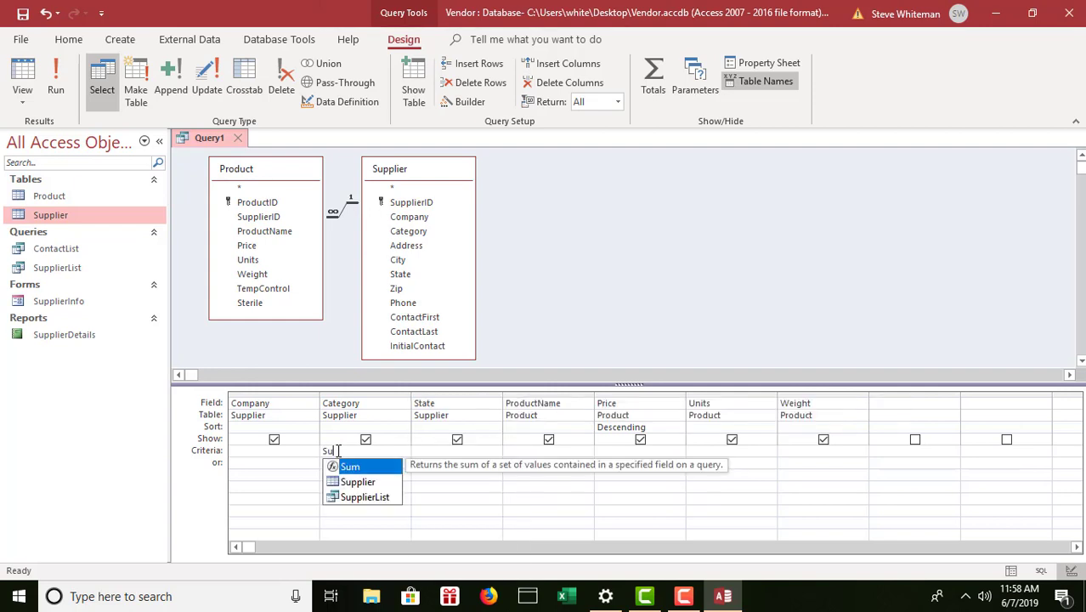
pyautogui.write('pplies')
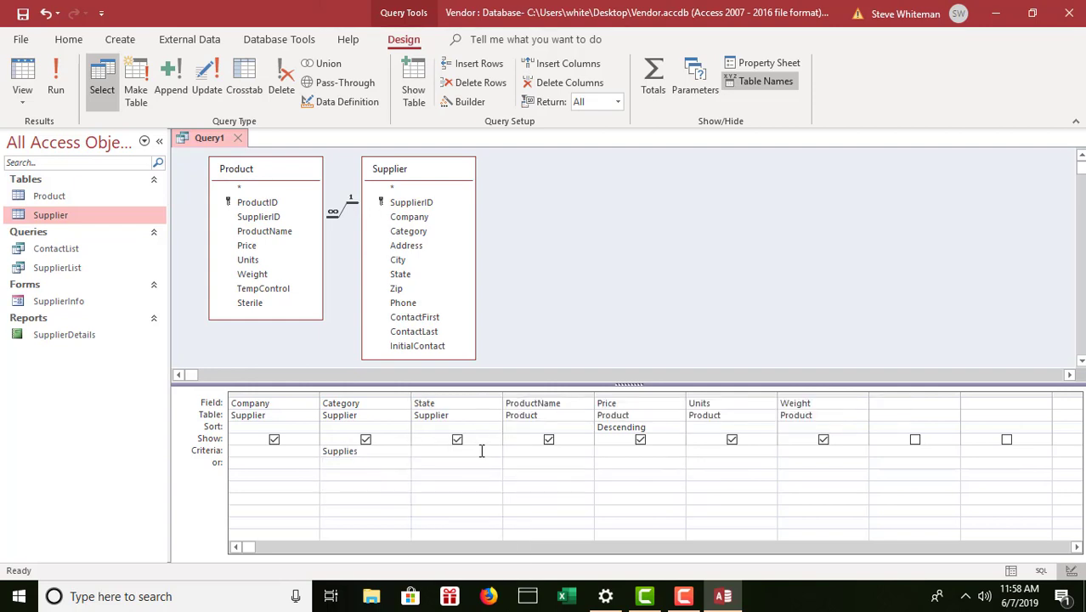
pyautogui.click(482, 452)
pyautogui.click(366, 440)
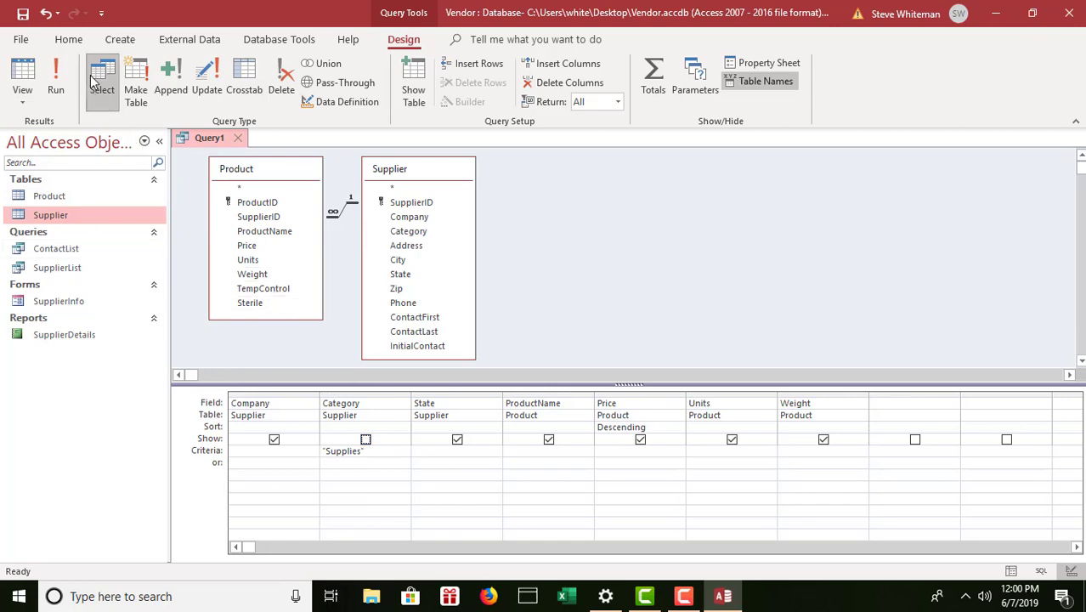
# Run the filtered query for 23 supplies and save it as SupplyProducts.
pyautogui.click(55, 81)
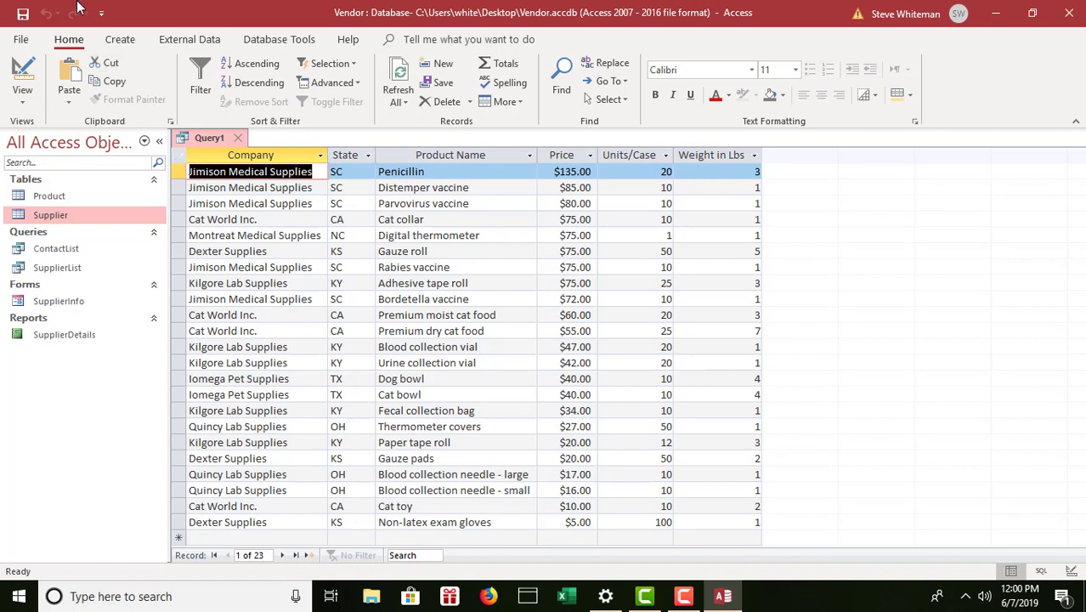
pyautogui.click(23, 15)
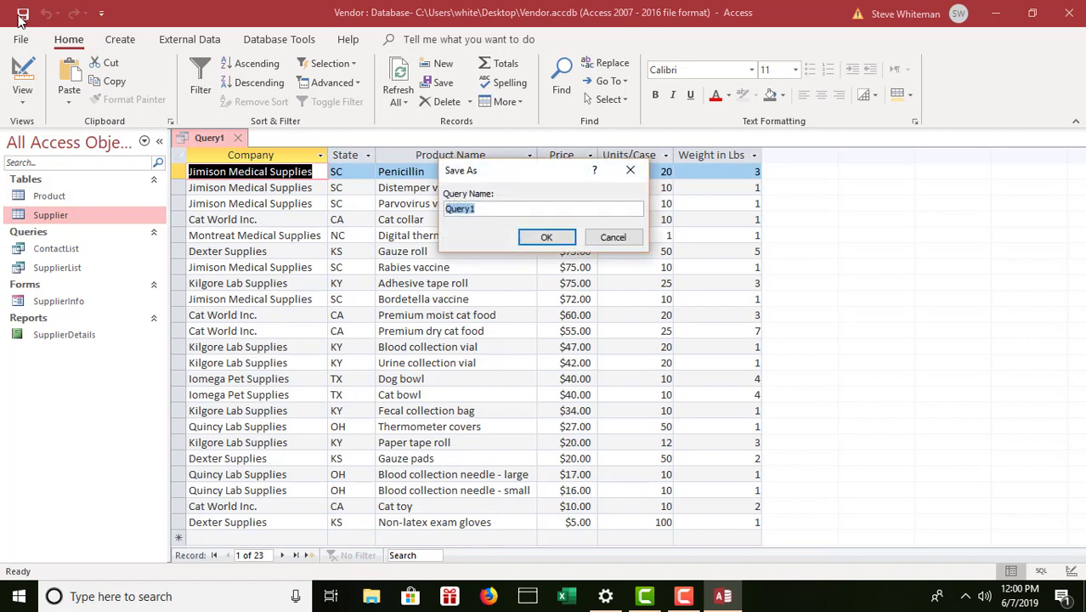
pyautogui.write('SupplyProducts')
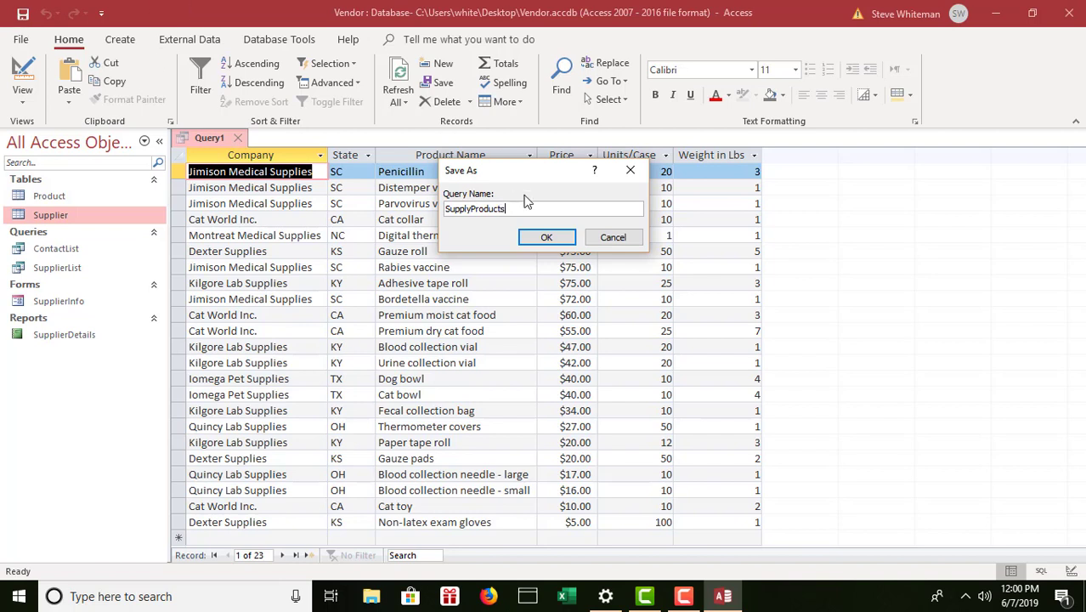
pyautogui.click(539, 238)
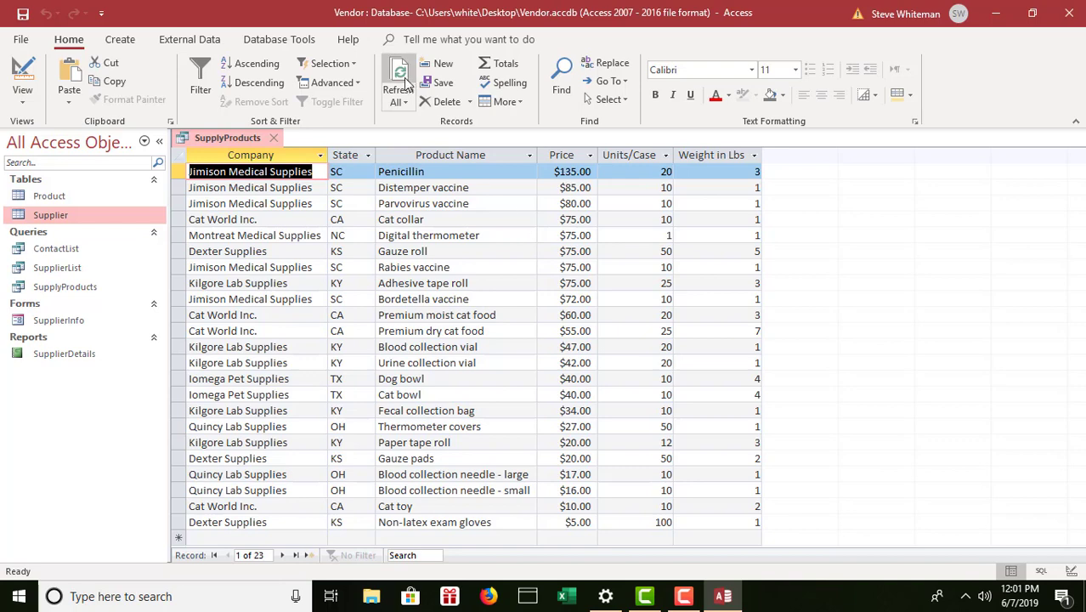
# Close SupplyProducts and start a new design query on the Product table, enlarging its field list.
pyautogui.click(120, 40)
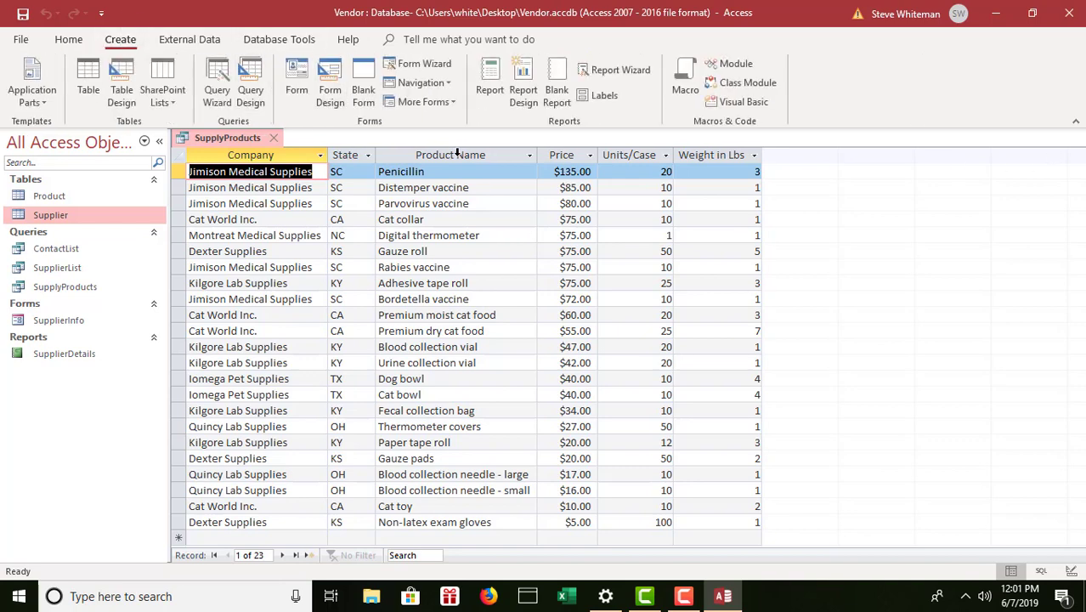
pyautogui.click(273, 142)
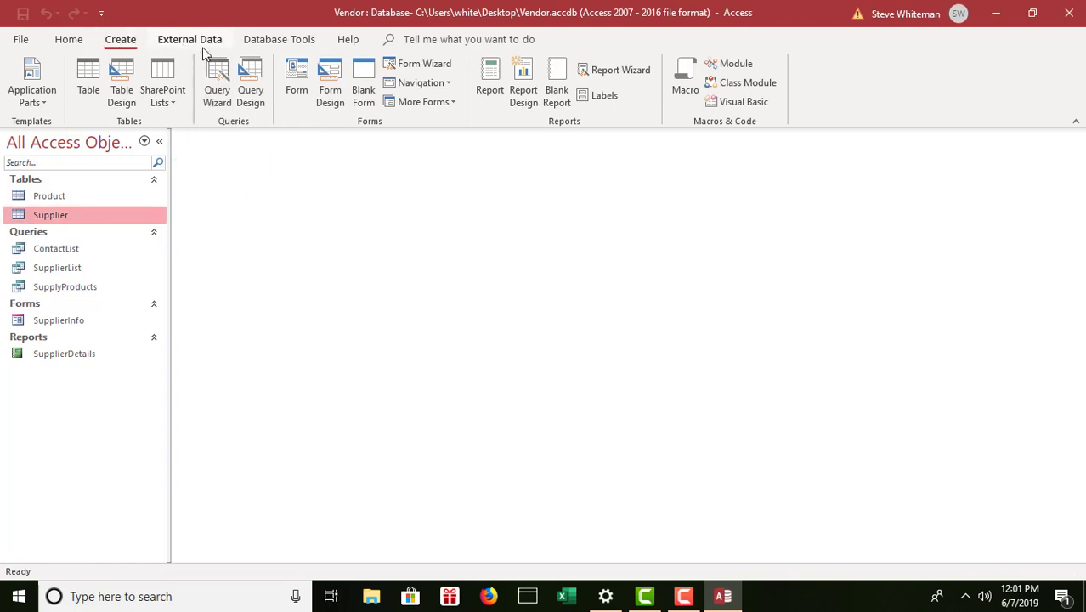
pyautogui.click(251, 77)
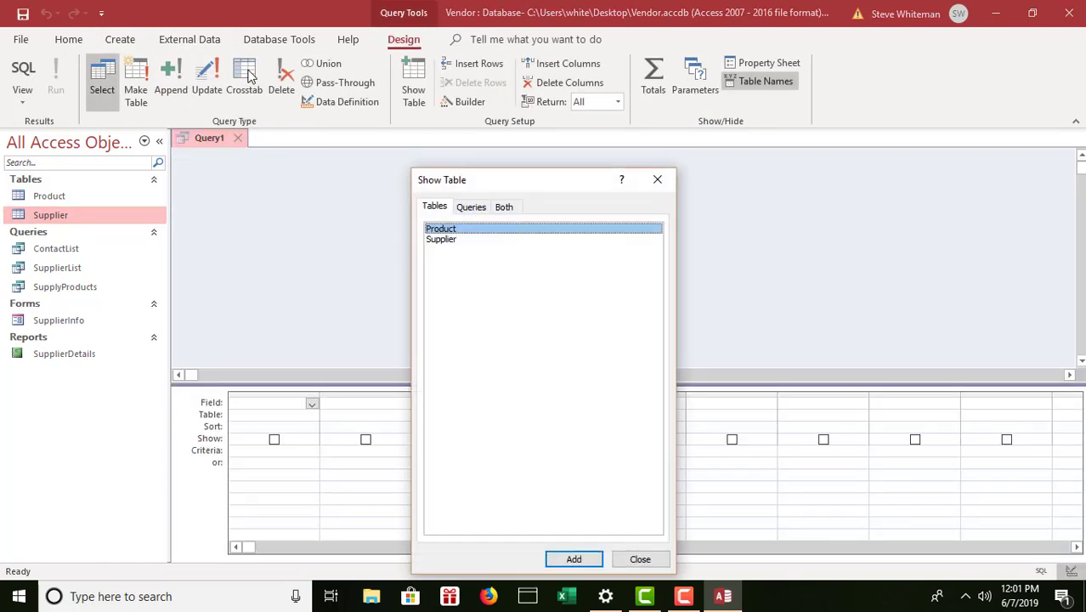
pyautogui.doubleClick(476, 231)
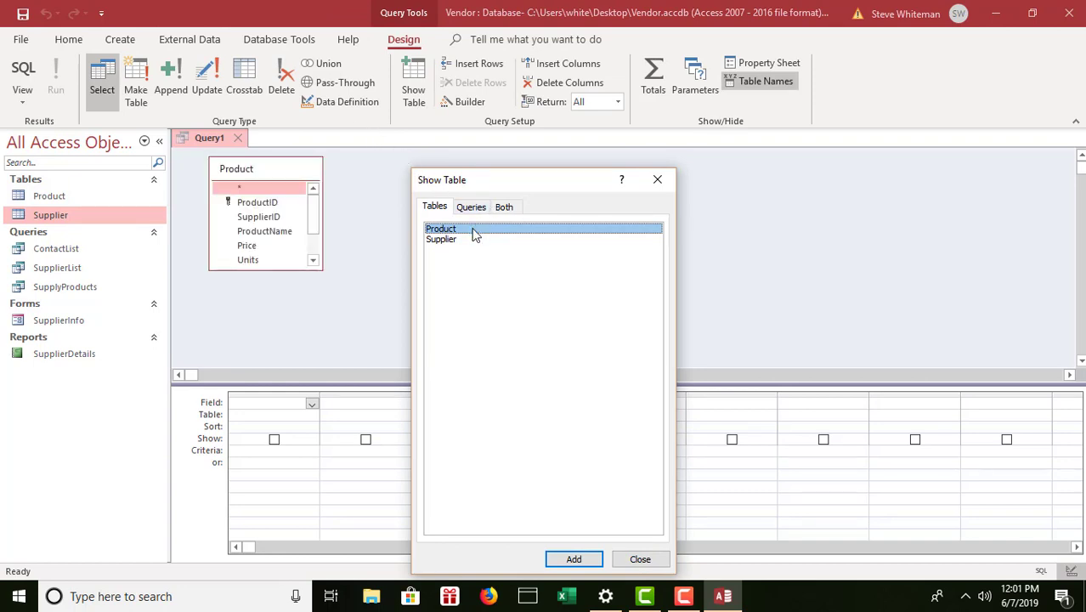
pyautogui.click(640, 560)
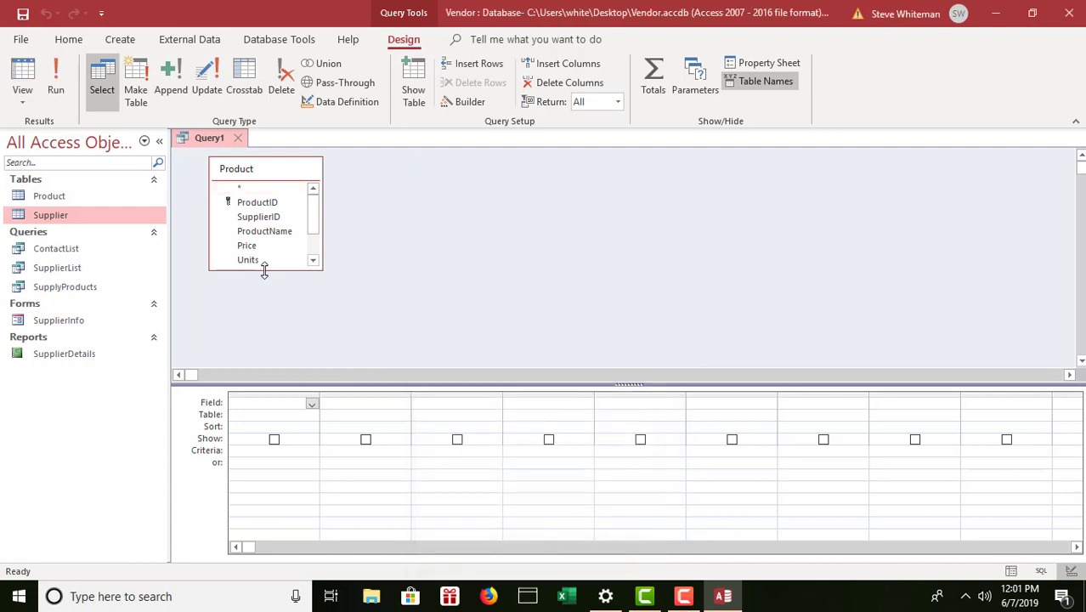
pyautogui.moveTo(266, 270); pyautogui.dragTo(271, 321)
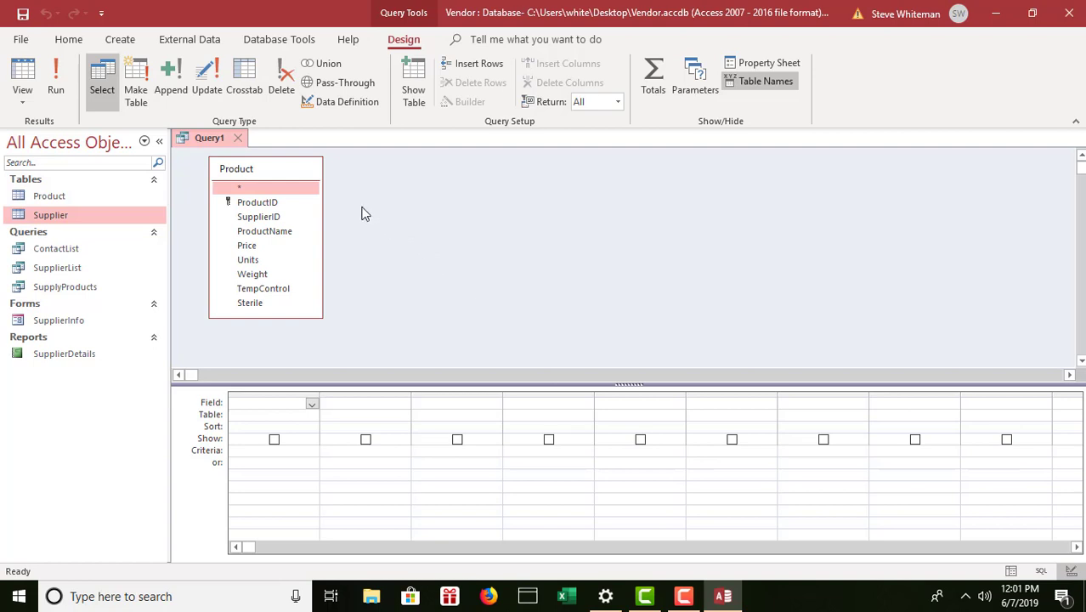
# Add ProductID, ProductName, Price, Units and Sterile to the grid and run the query.
pyautogui.doubleClick(293, 203)
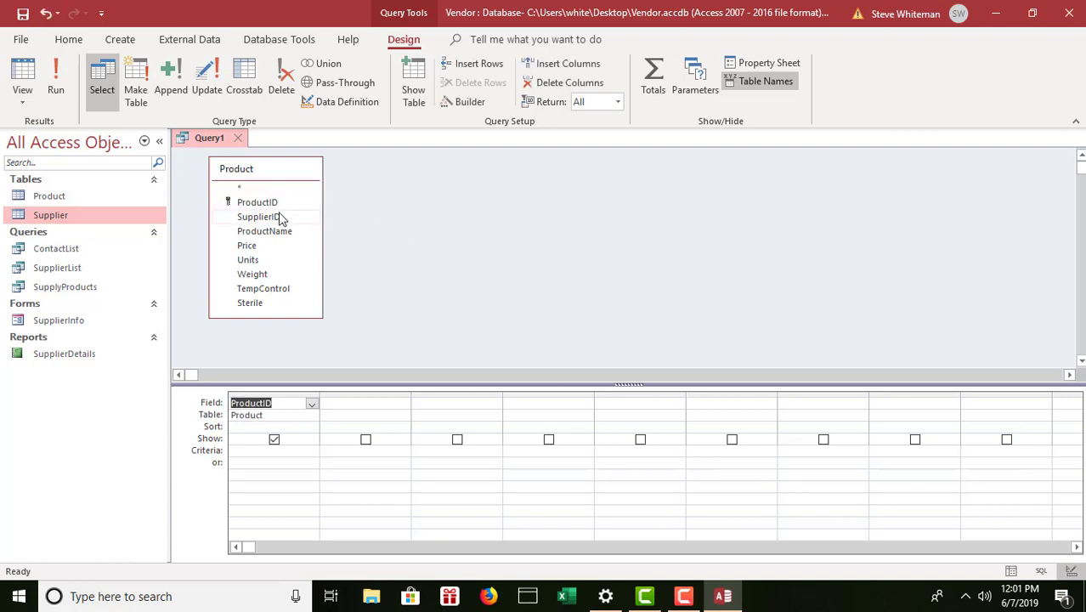
pyautogui.doubleClick(278, 233)
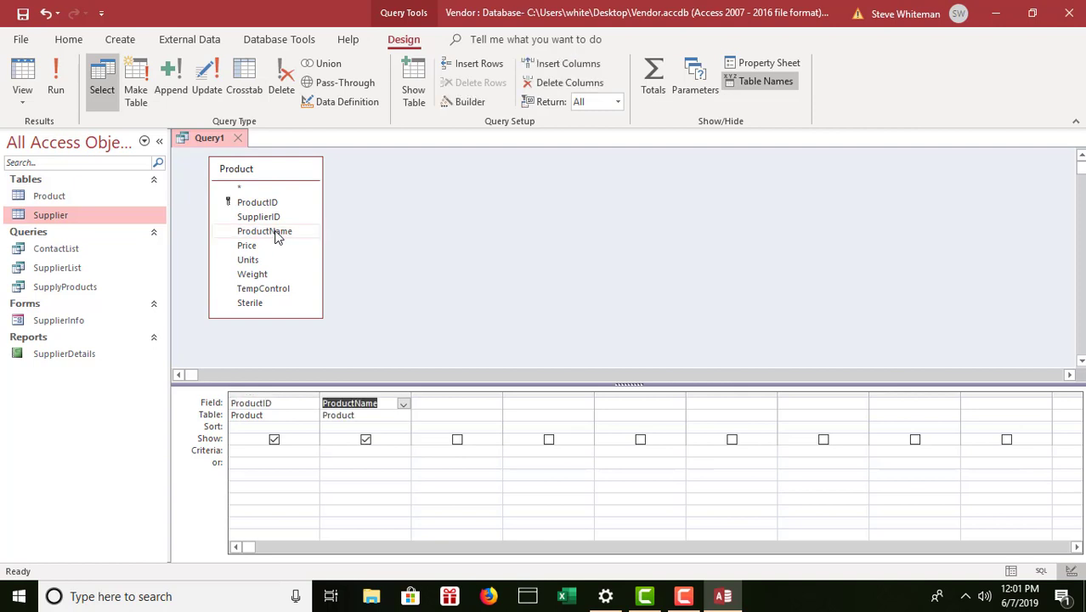
pyautogui.doubleClick(249, 247)
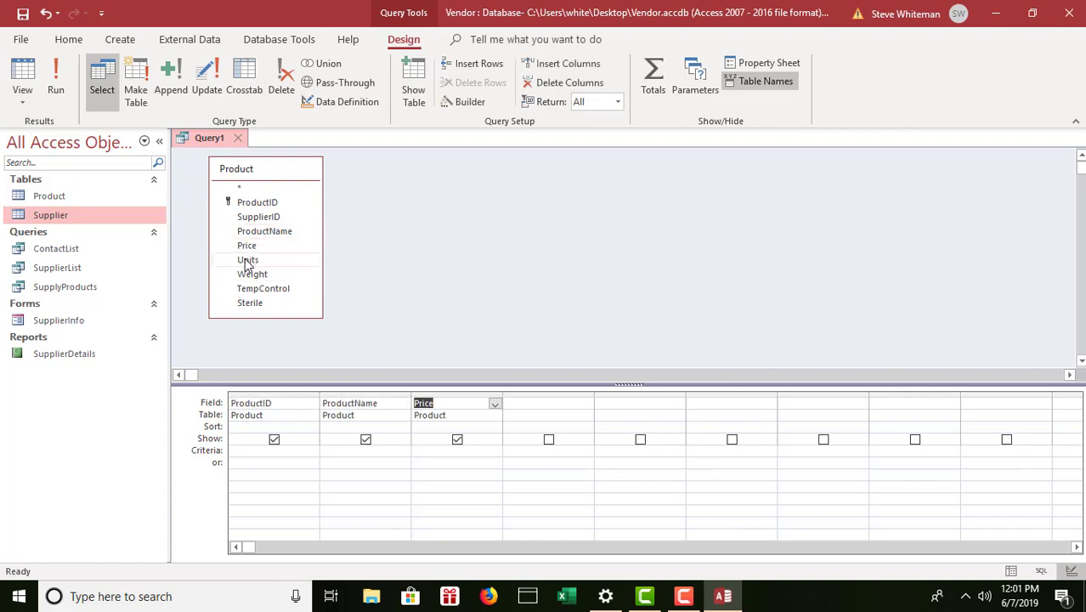
pyautogui.doubleClick(247, 261)
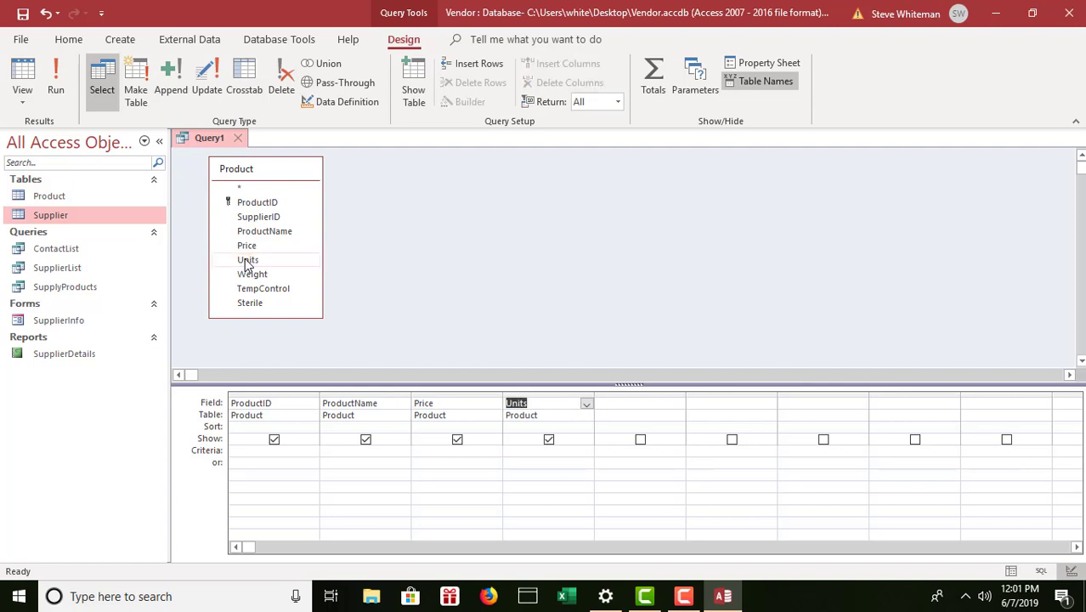
pyautogui.click(252, 306)
pyautogui.doubleClick(252, 306)
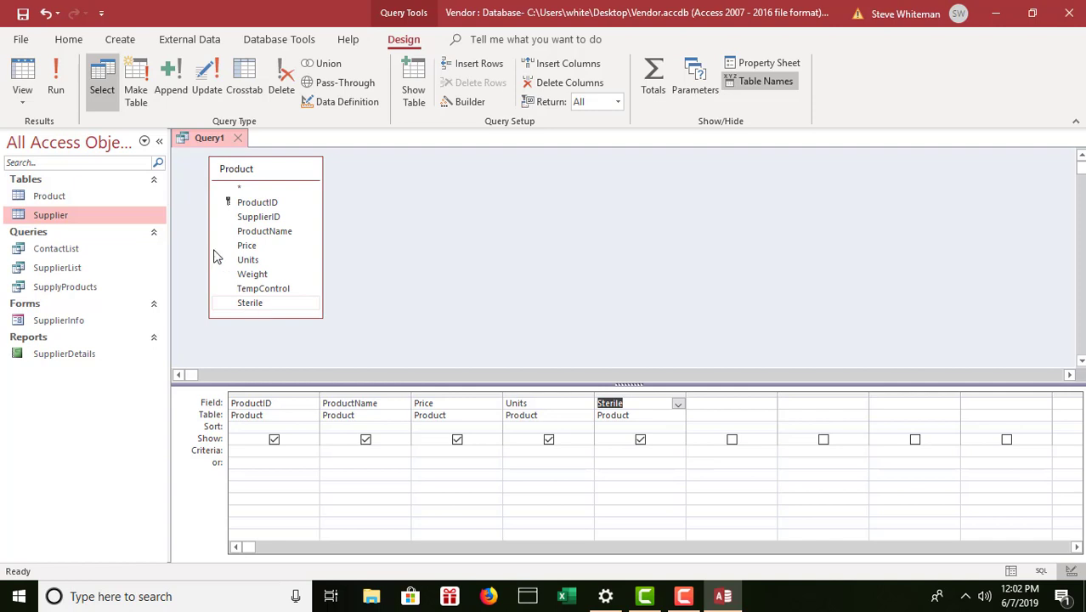
pyautogui.click(57, 78)
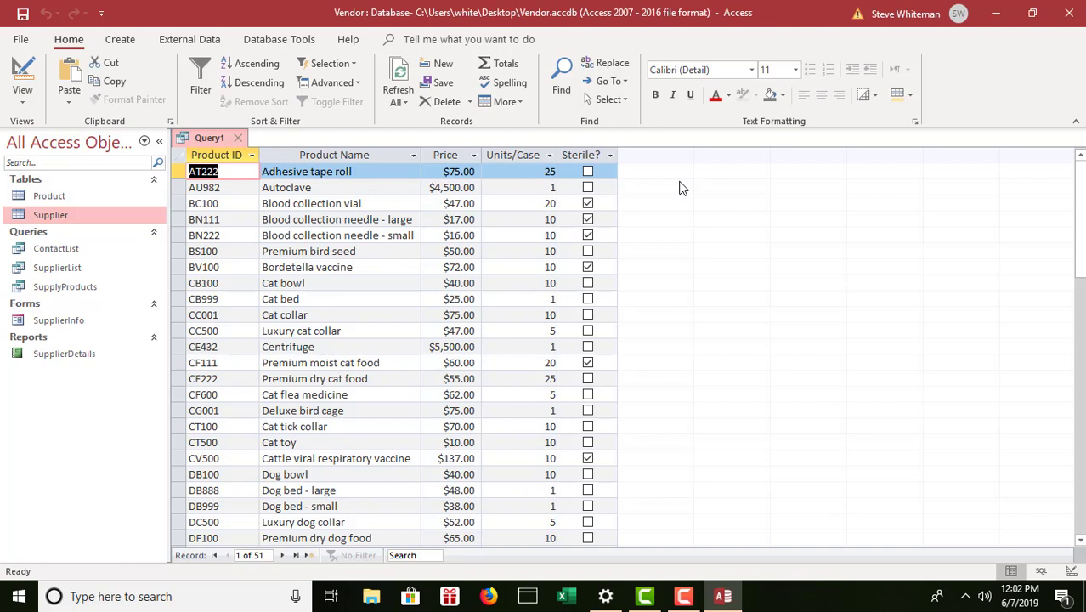
# Switch the product query from its 51-record datasheet back to Design view.
pyautogui.click(264, 168)
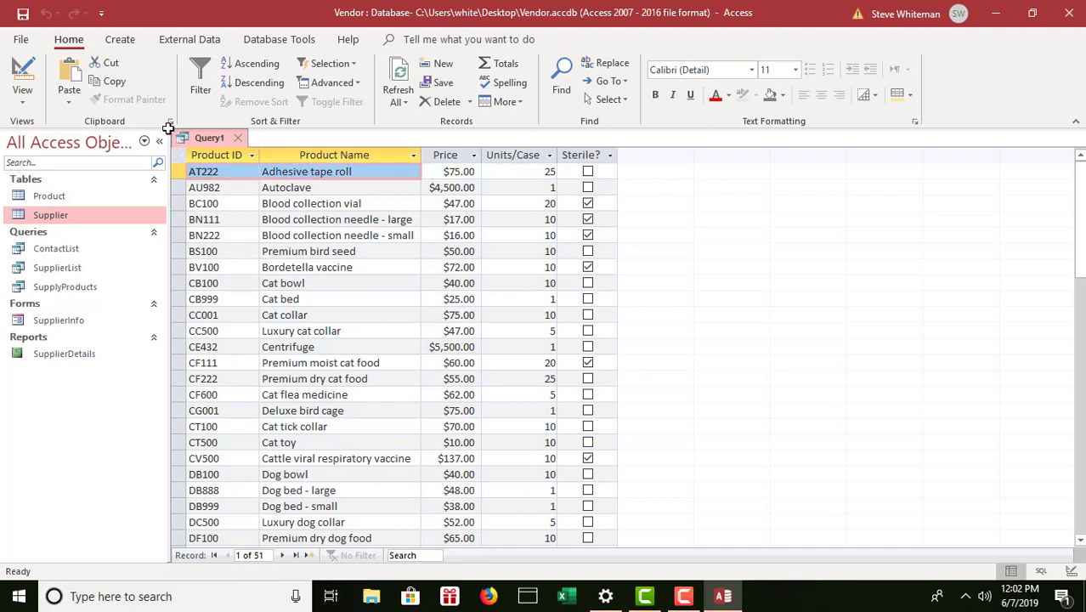
pyautogui.click(22, 100)
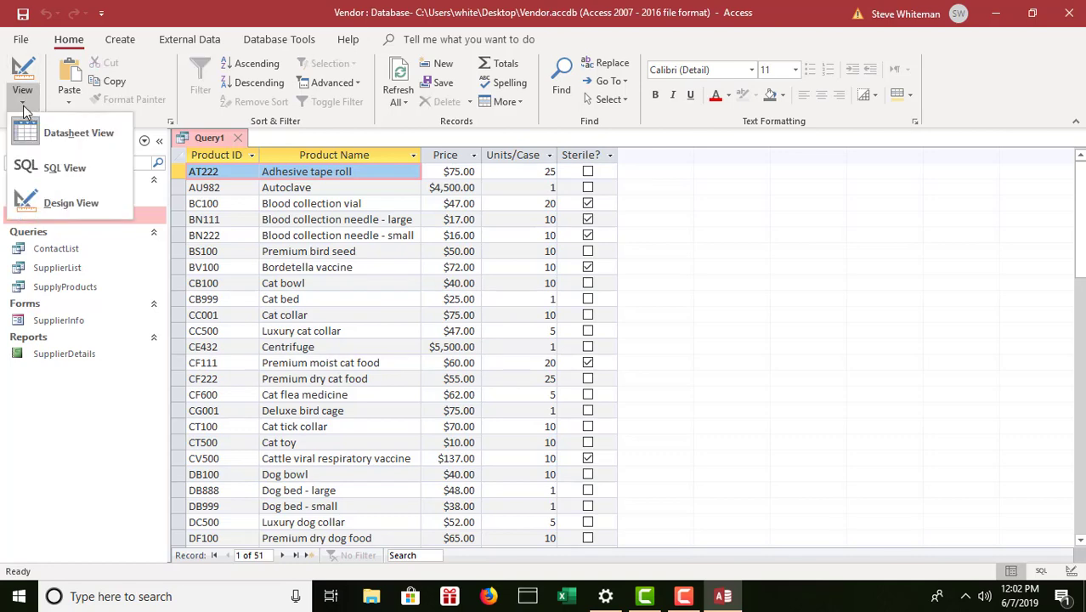
pyautogui.click(79, 205)
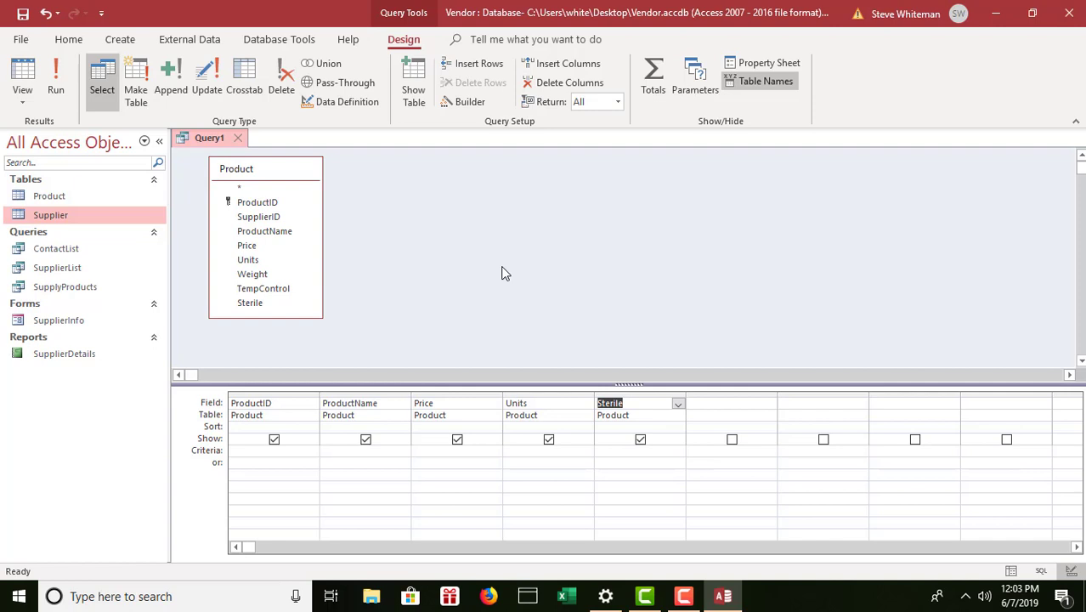
# Add TempControl to the query, check the Temp Controlled? column for all 51 products, then return to Design view.
pyautogui.doubleClick(264, 289)
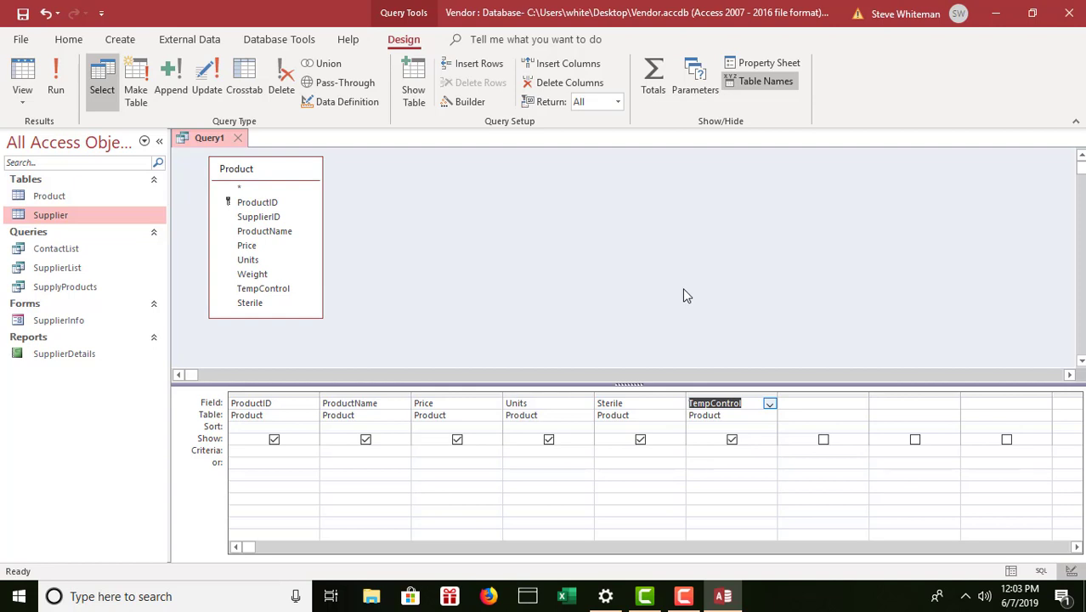
pyautogui.click(55, 81)
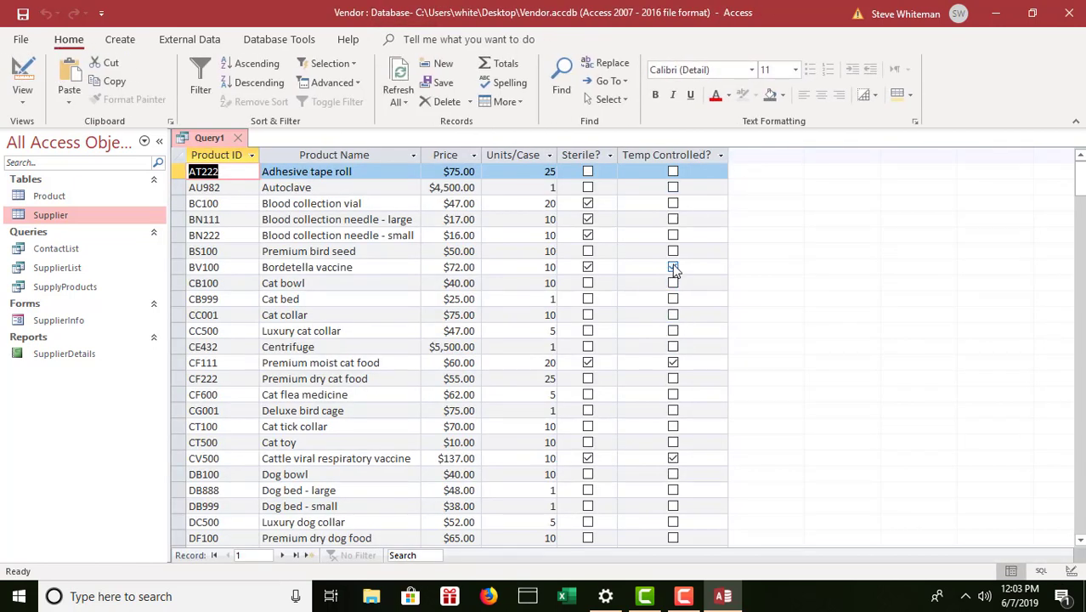
pyautogui.click(674, 267)
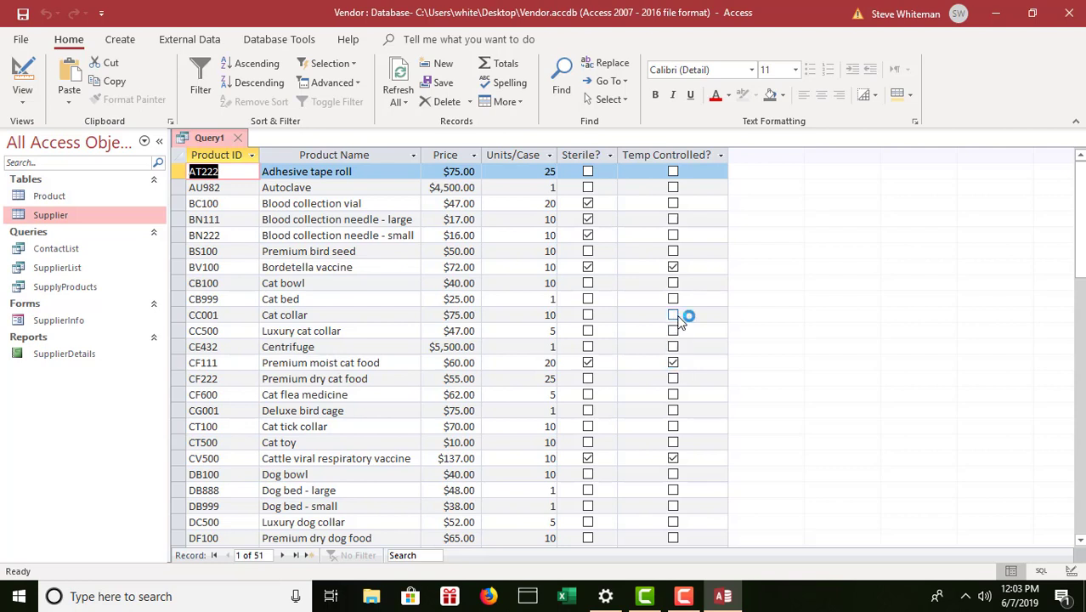
pyautogui.click(23, 100)
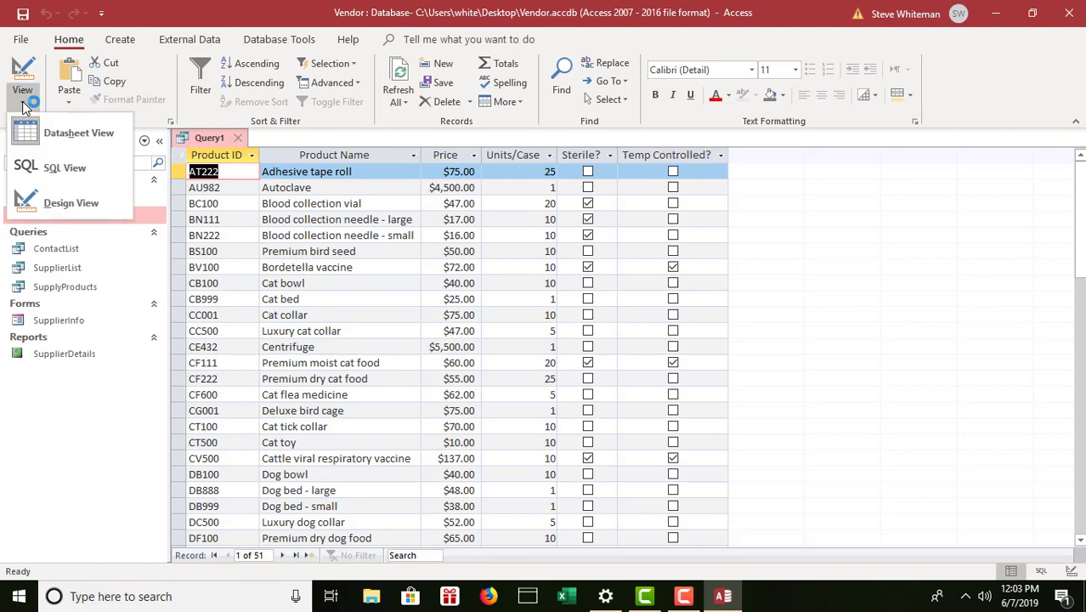
pyautogui.click(75, 206)
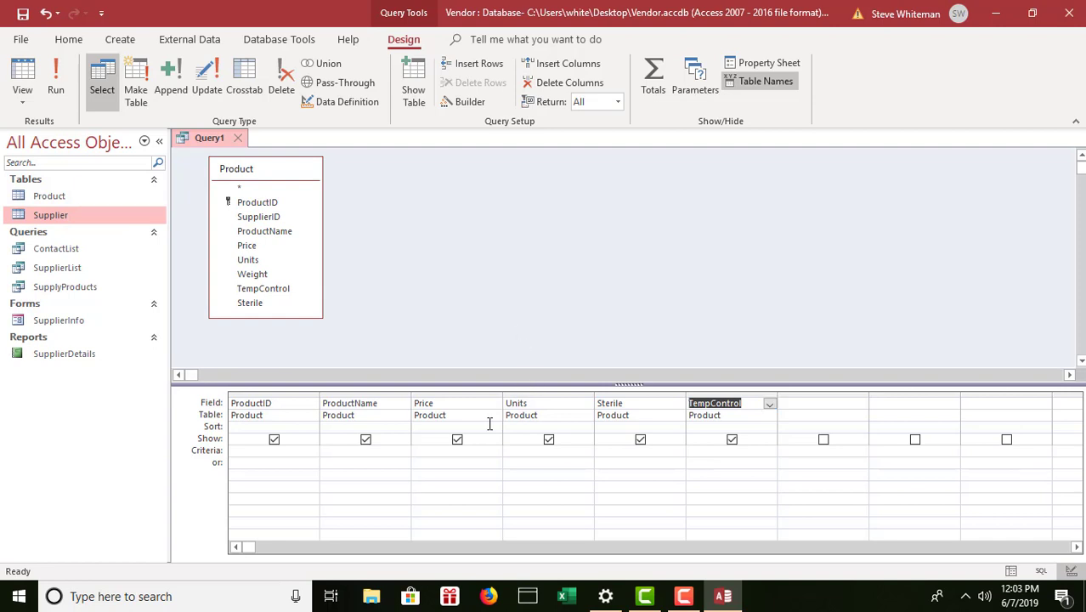
# Set criteria Price > 50 and TempControl Yes, and hide TempControl from the results.
pyautogui.click(422, 451)
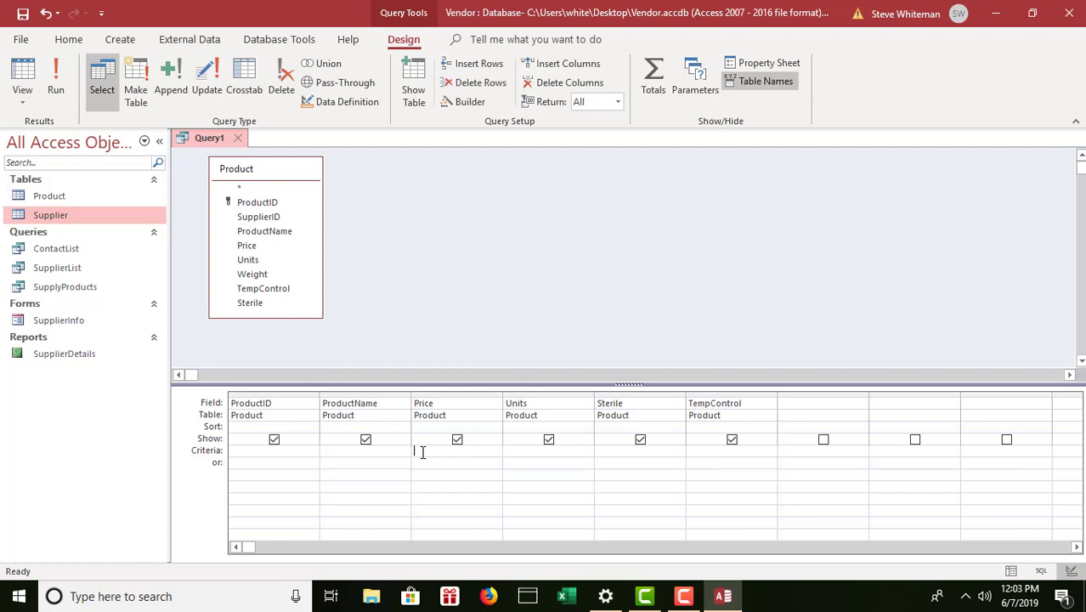
pyautogui.write('> 50')
pyautogui.click(533, 449)
pyautogui.click(702, 451)
pyautogui.write('Y')
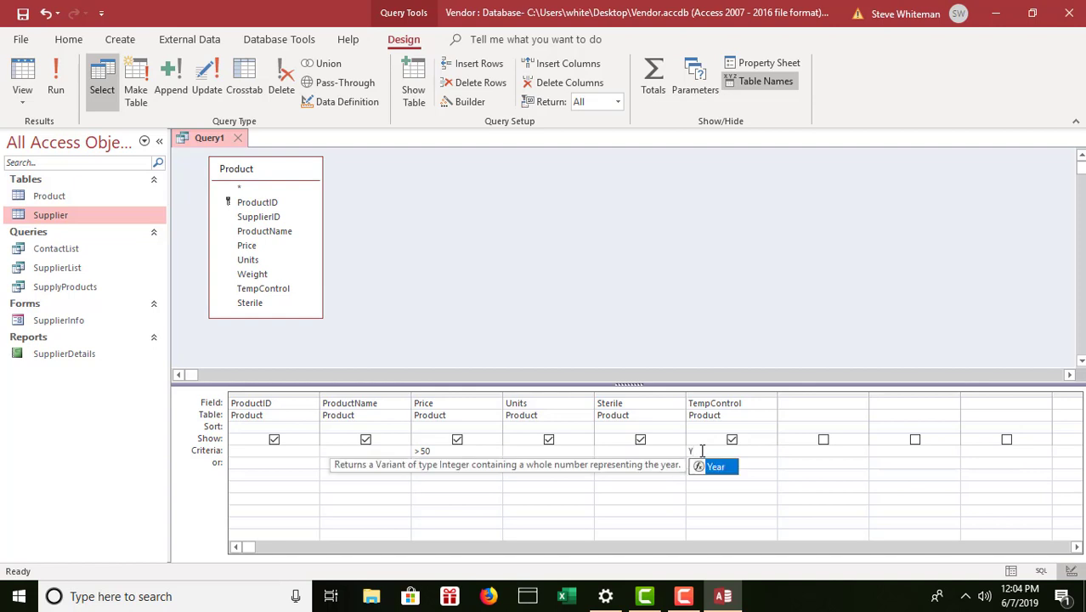
pyautogui.write('es')
pyautogui.press('Tab')
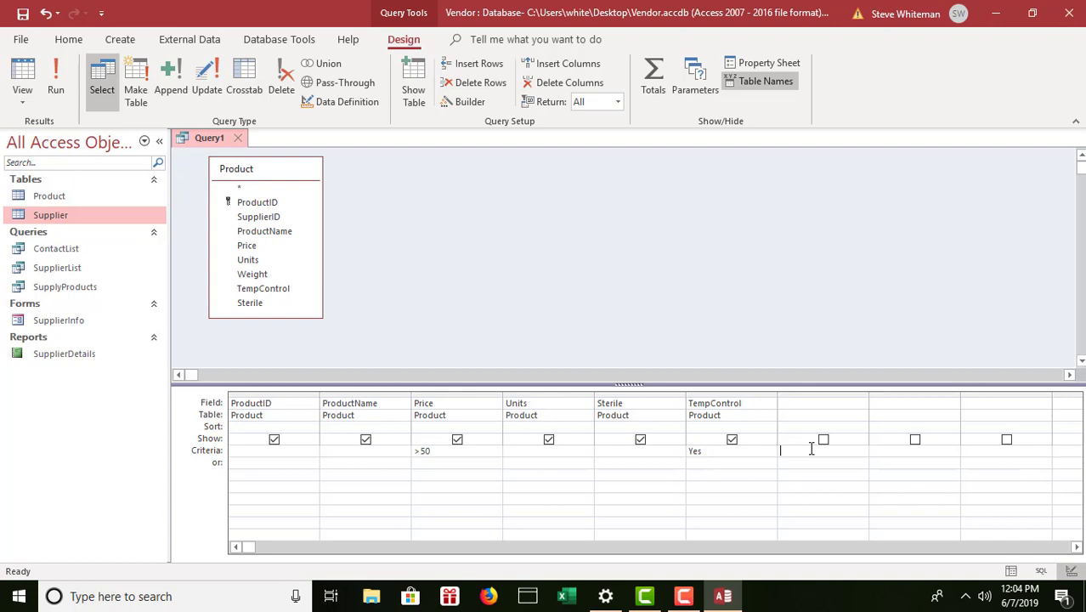
pyautogui.click(733, 440)
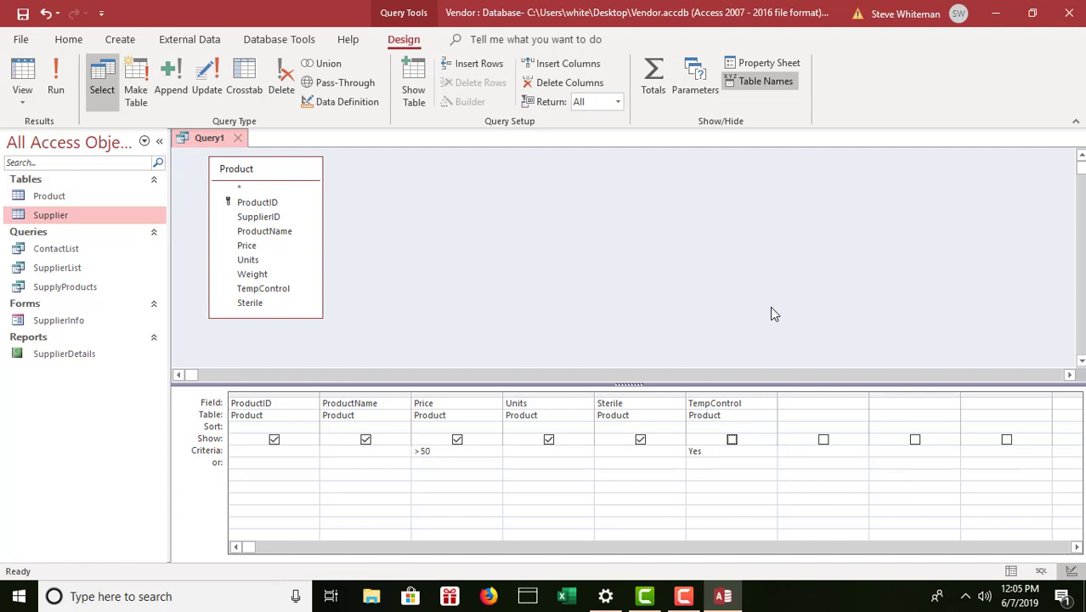
# Run the filtered query to get 8 products and save it as HighPriceAndTempControl.
pyautogui.click(59, 84)
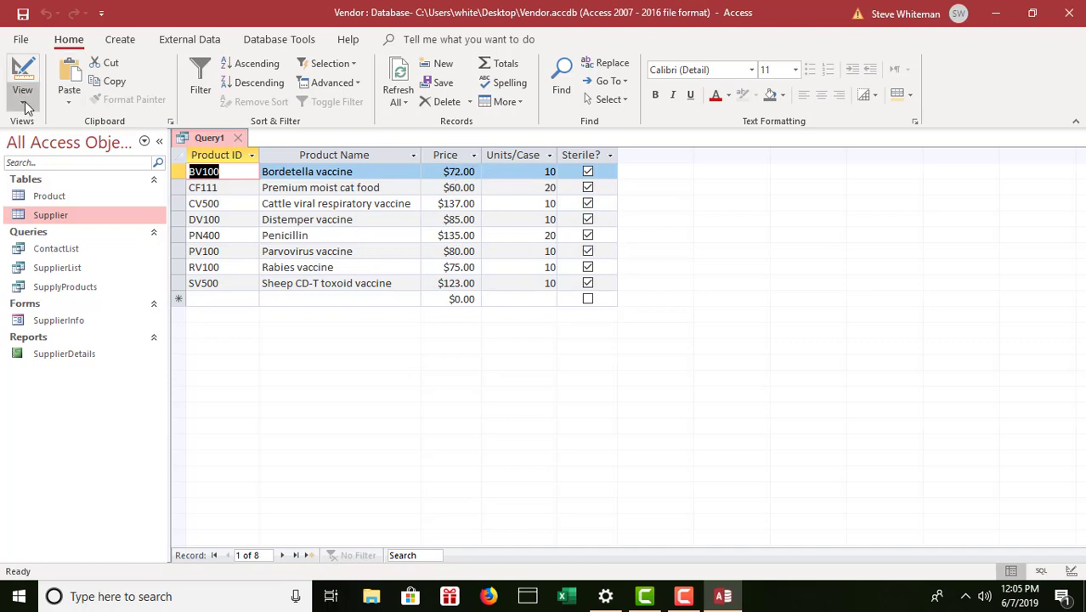
pyautogui.click(23, 16)
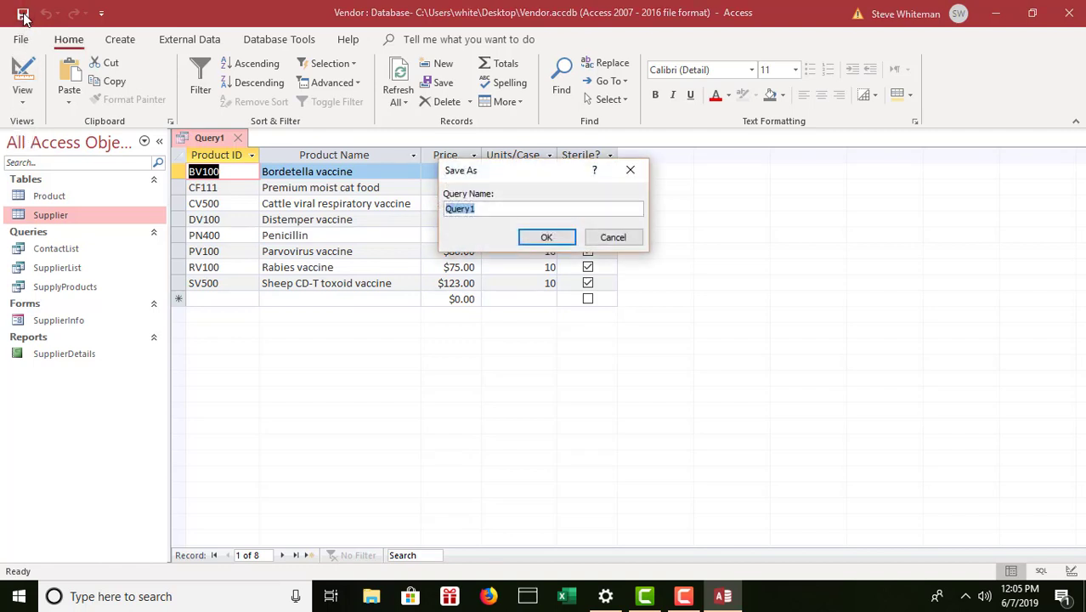
pyautogui.write('HighPro')
pyautogui.press('BackSpace')
pyautogui.write('iceAndTempCon')
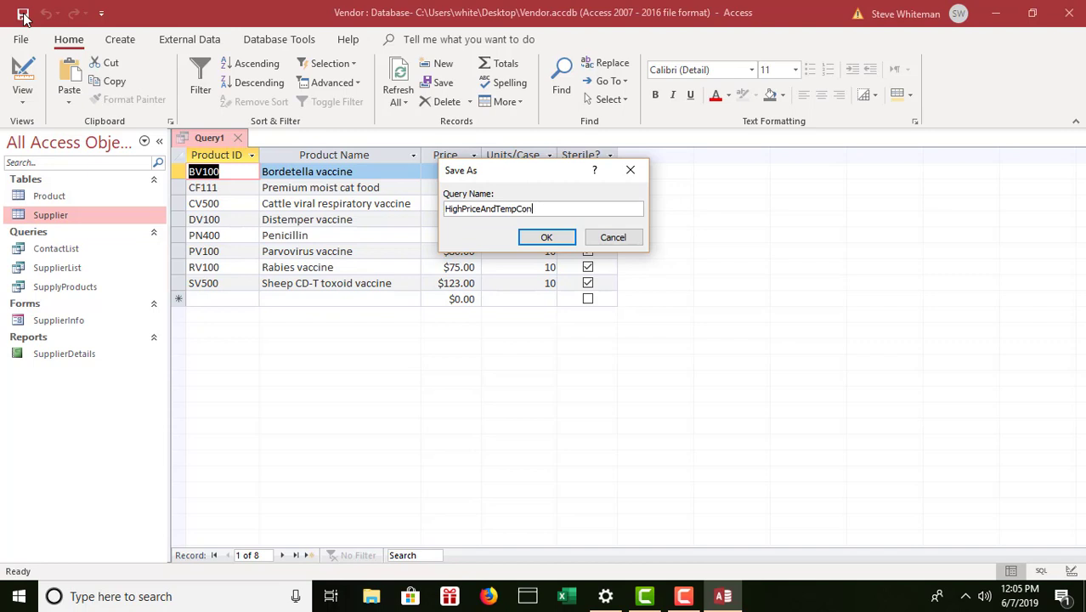
pyautogui.write('trol')
pyautogui.click(548, 237)
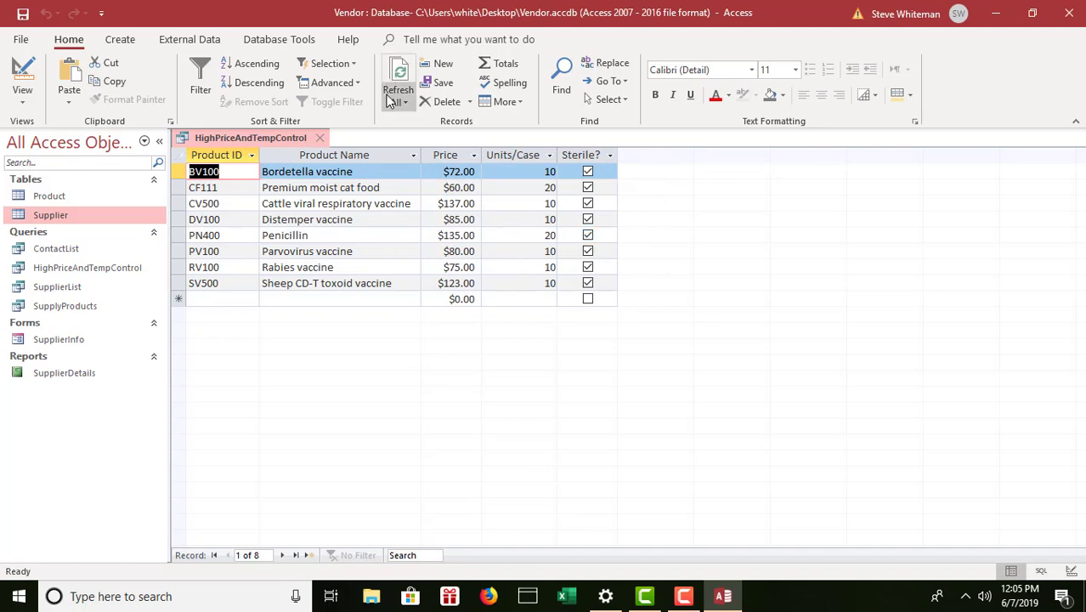
# Close the HighPriceAndTempControl query tab.
pyautogui.click(320, 137)
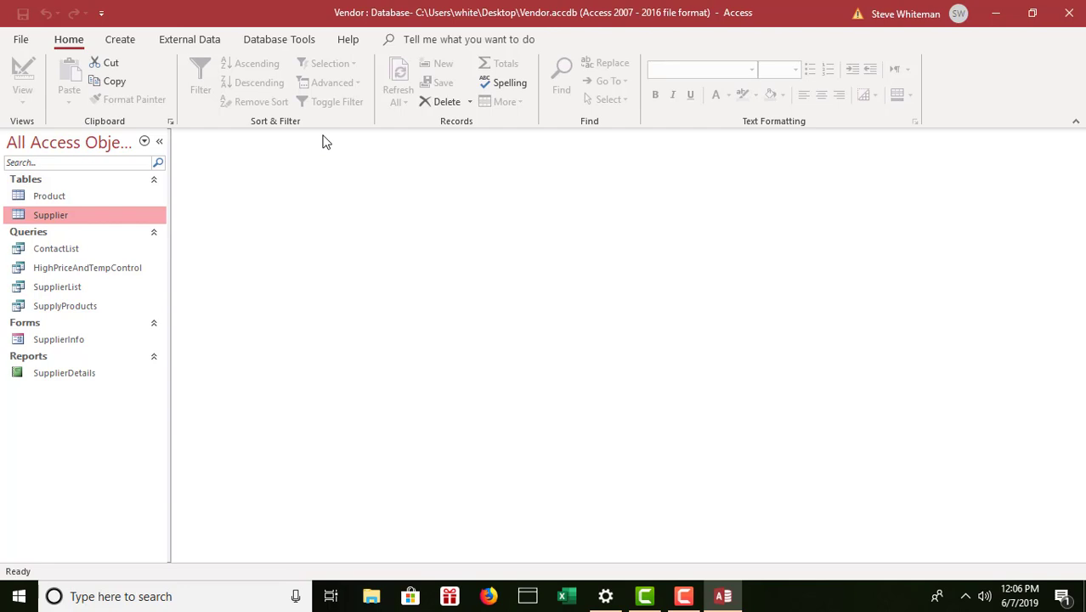
# Start a new query design with the Product and Supplier tables and enlarge both field lists.
pyautogui.click(117, 42)
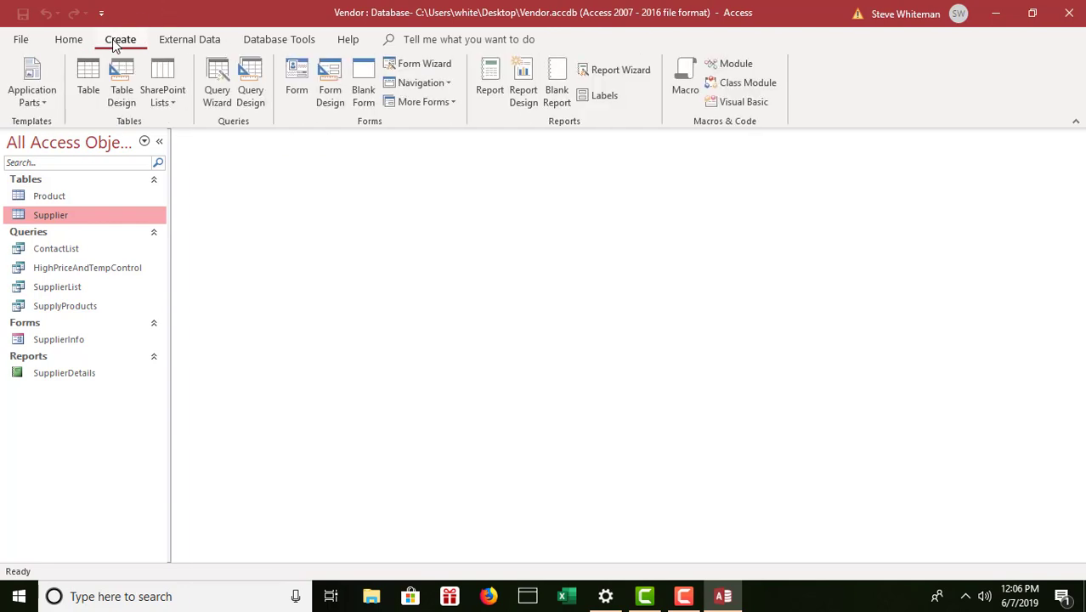
pyautogui.click(259, 80)
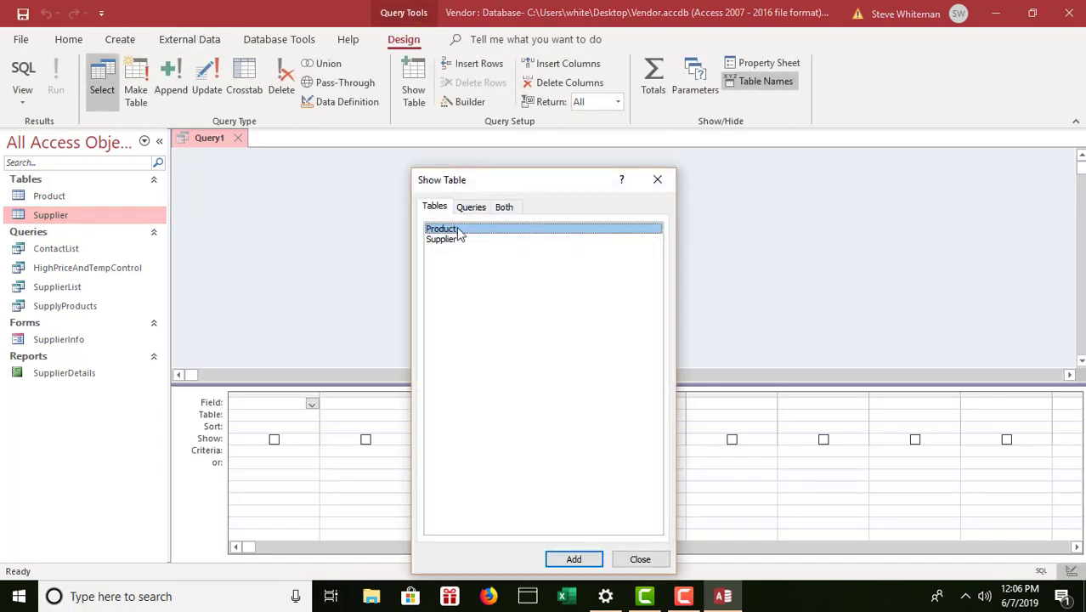
pyautogui.doubleClick(458, 230)
pyautogui.doubleClick(453, 240)
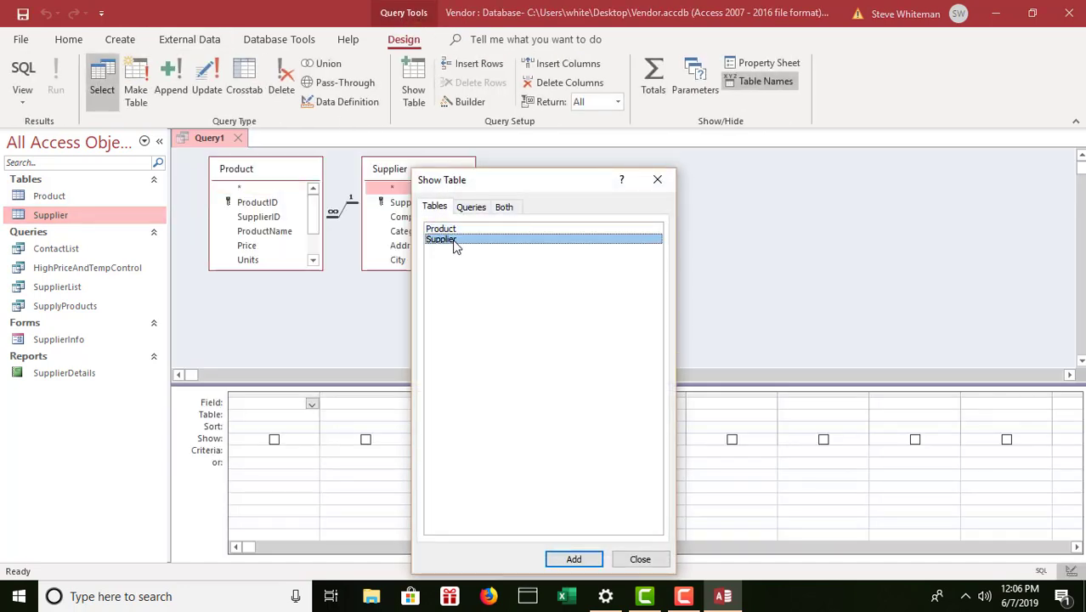
pyautogui.click(627, 559)
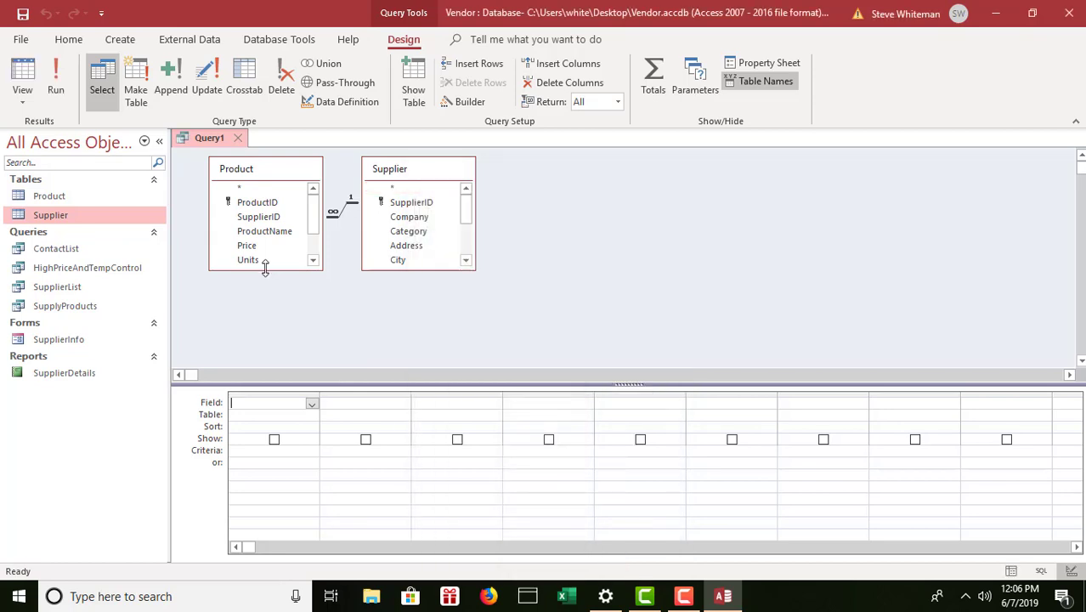
pyautogui.moveTo(265, 270); pyautogui.dragTo(269, 319)
pyautogui.moveTo(419, 269); pyautogui.dragTo(420, 363)
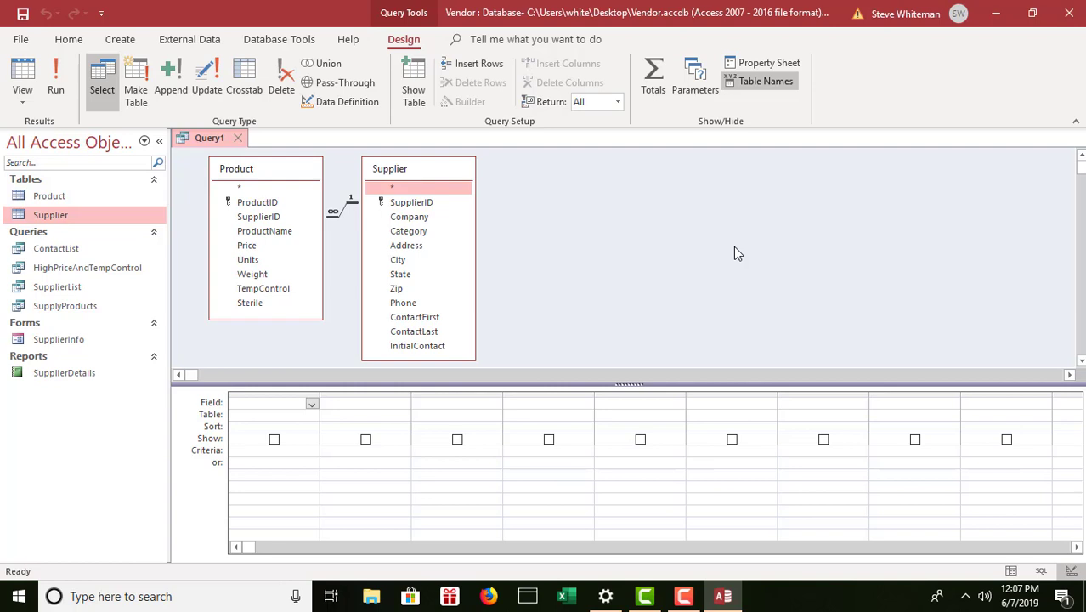
# Add Supplier's Company, Category, ContactFirst and ContactLast fields to the grid.
pyautogui.doubleClick(424, 216)
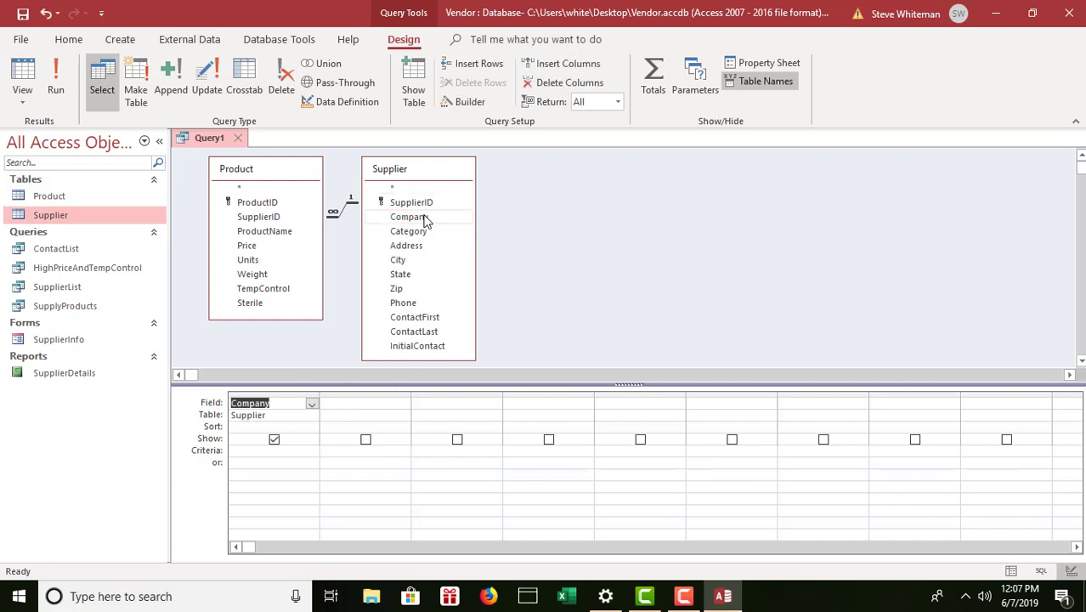
pyautogui.click(412, 235)
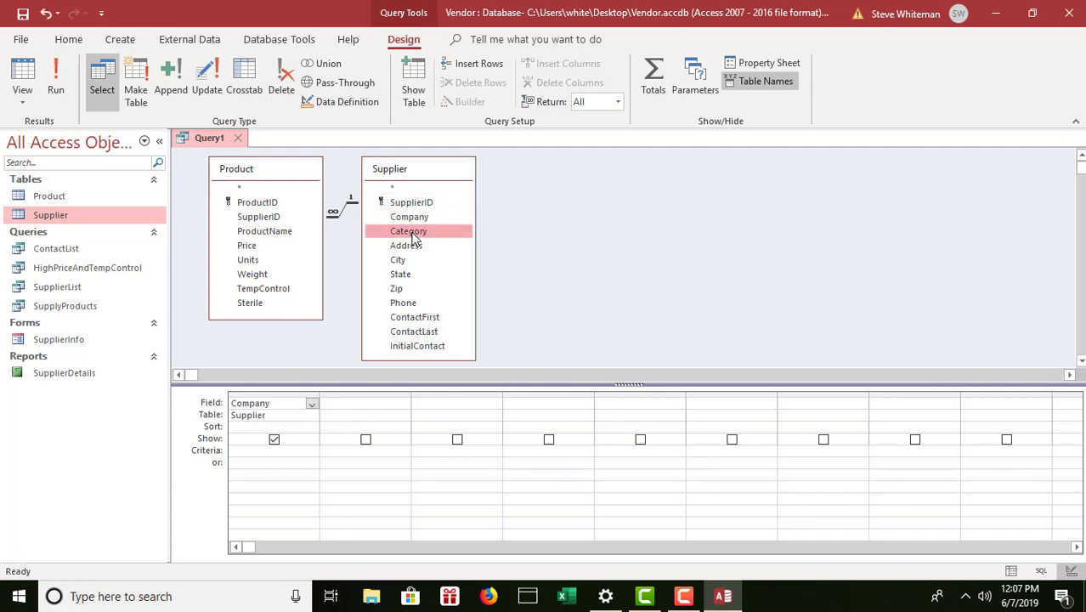
pyautogui.doubleClick(412, 233)
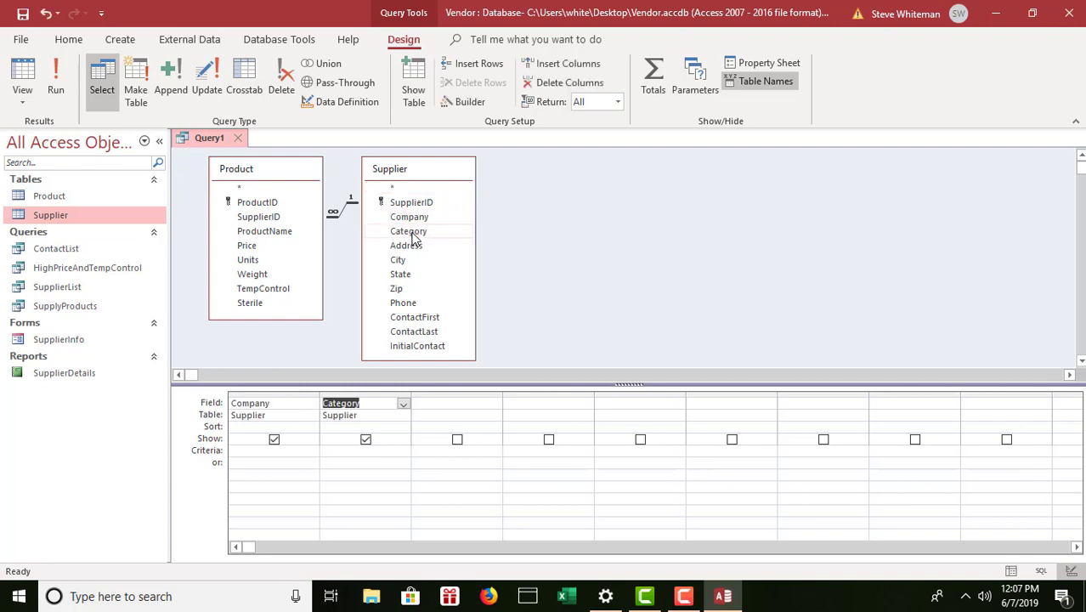
pyautogui.doubleClick(413, 318)
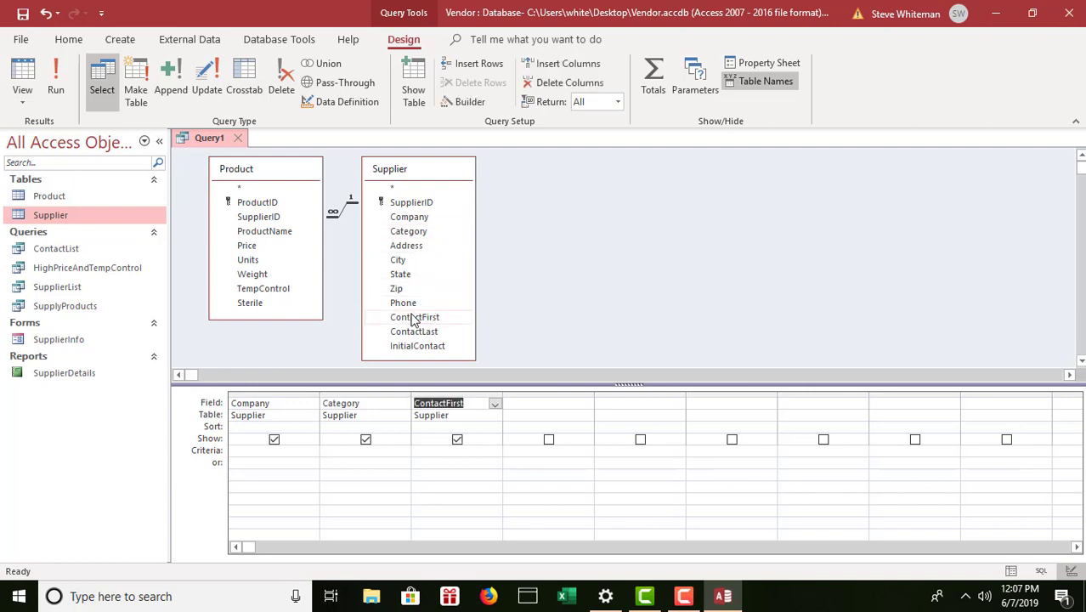
pyautogui.doubleClick(404, 332)
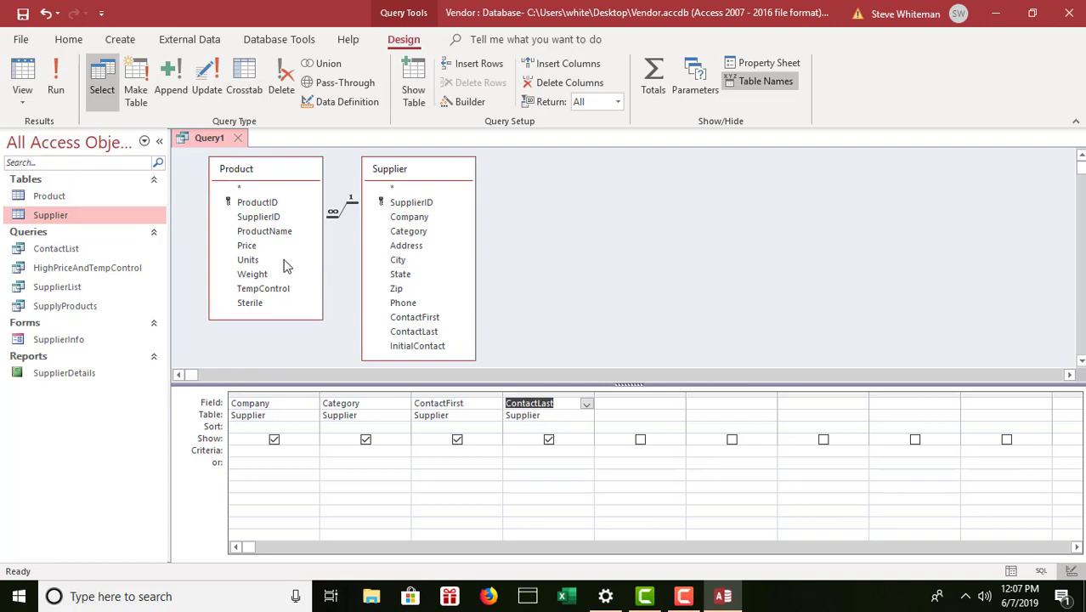
# Add Product's ProductName, Price, TempControl and Sterile fields and run the query to get 51 records.
pyautogui.doubleClick(270, 233)
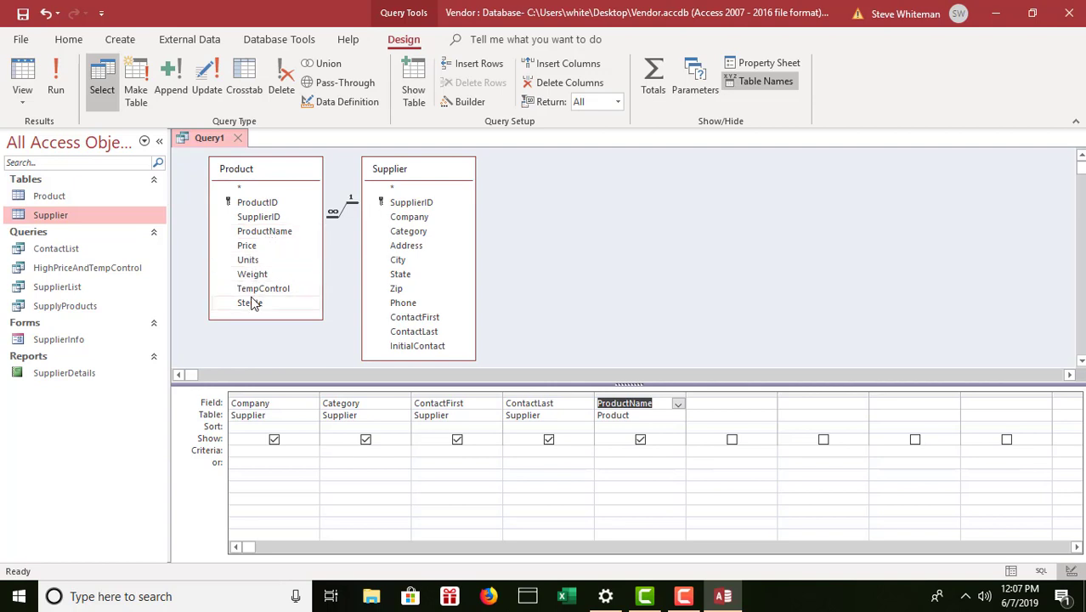
pyautogui.doubleClick(247, 246)
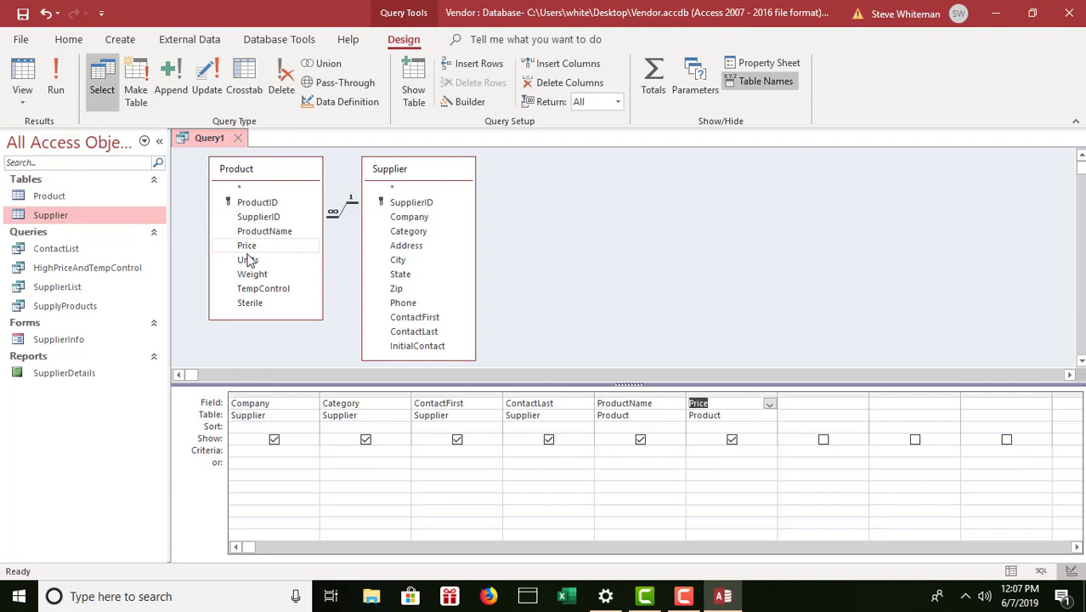
pyautogui.doubleClick(259, 289)
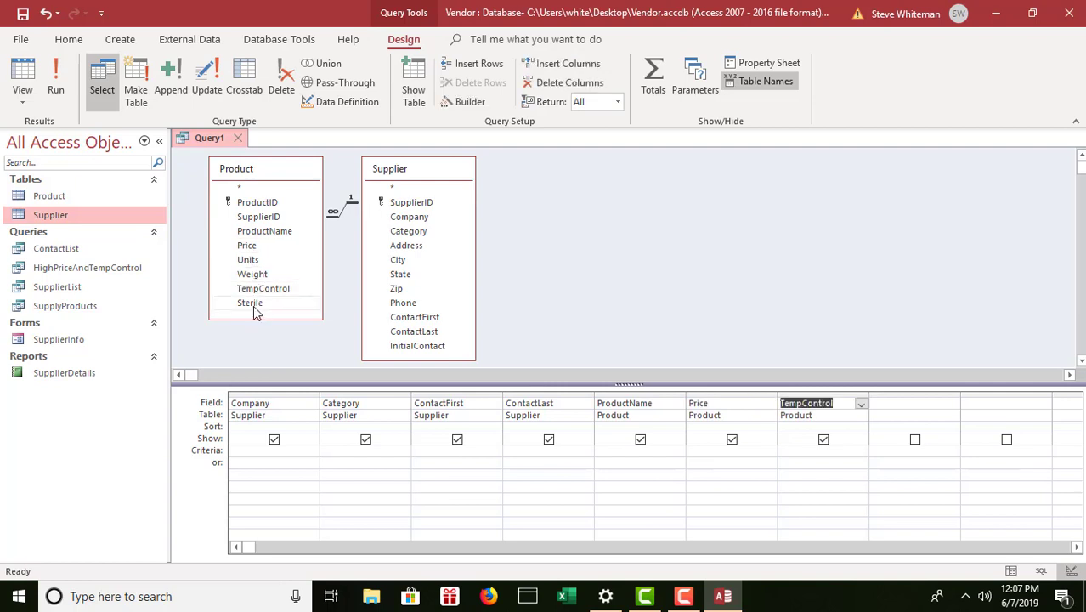
pyautogui.click(254, 306)
pyautogui.doubleClick(253, 306)
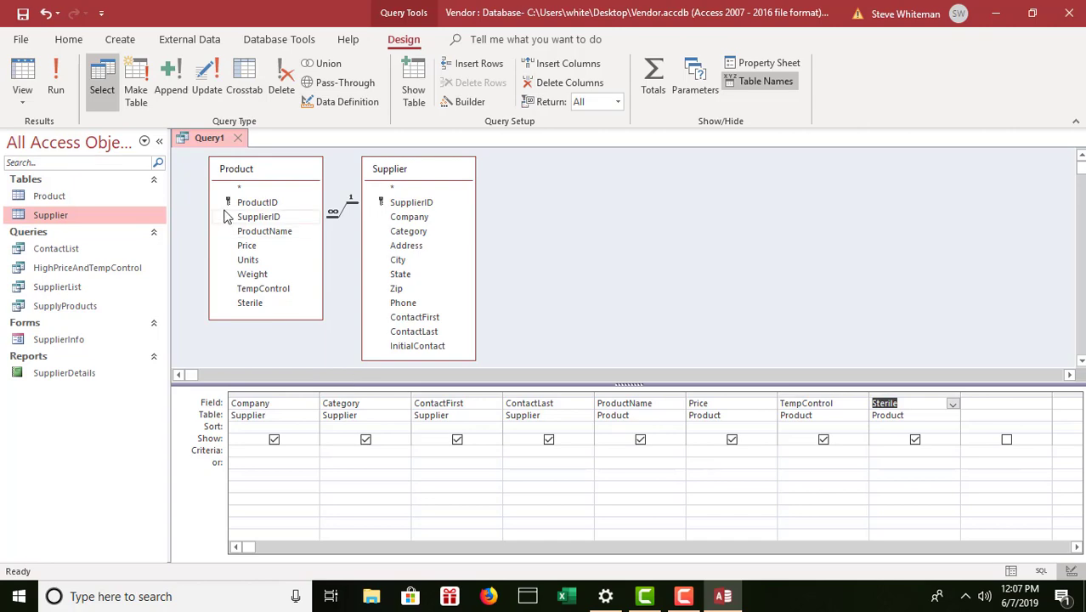
pyautogui.click(56, 81)
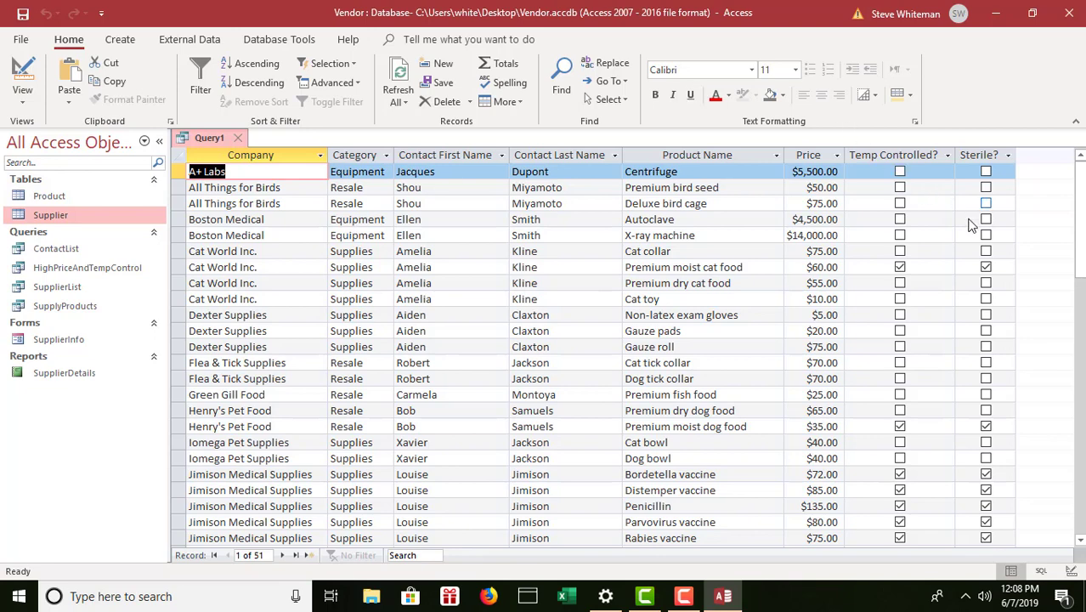
# Switch Query1 from Datasheet view back to Design view.
pyautogui.click(20, 103)
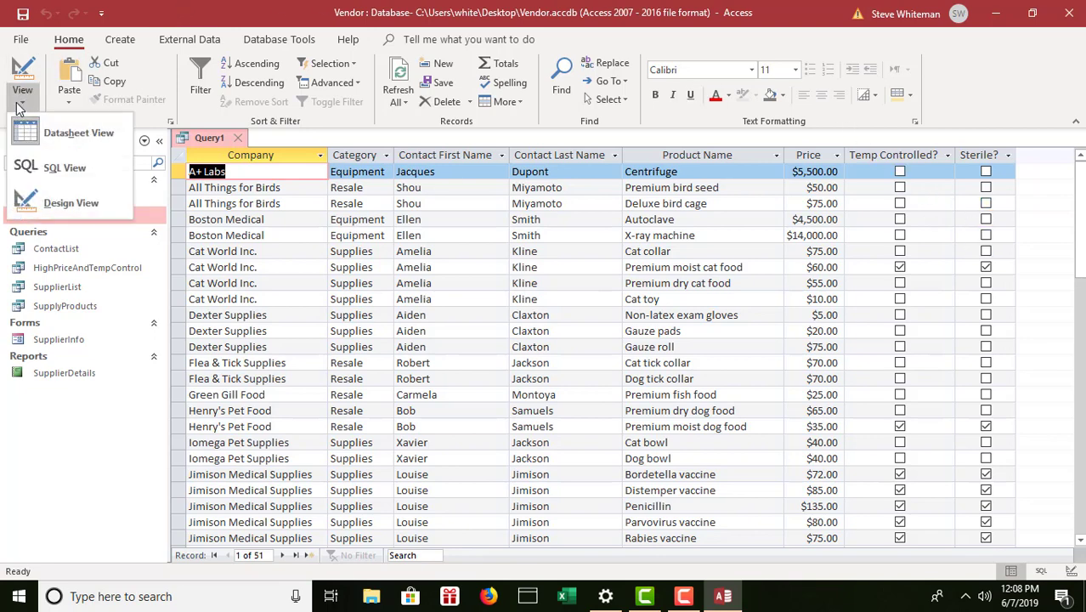
pyautogui.click(72, 204)
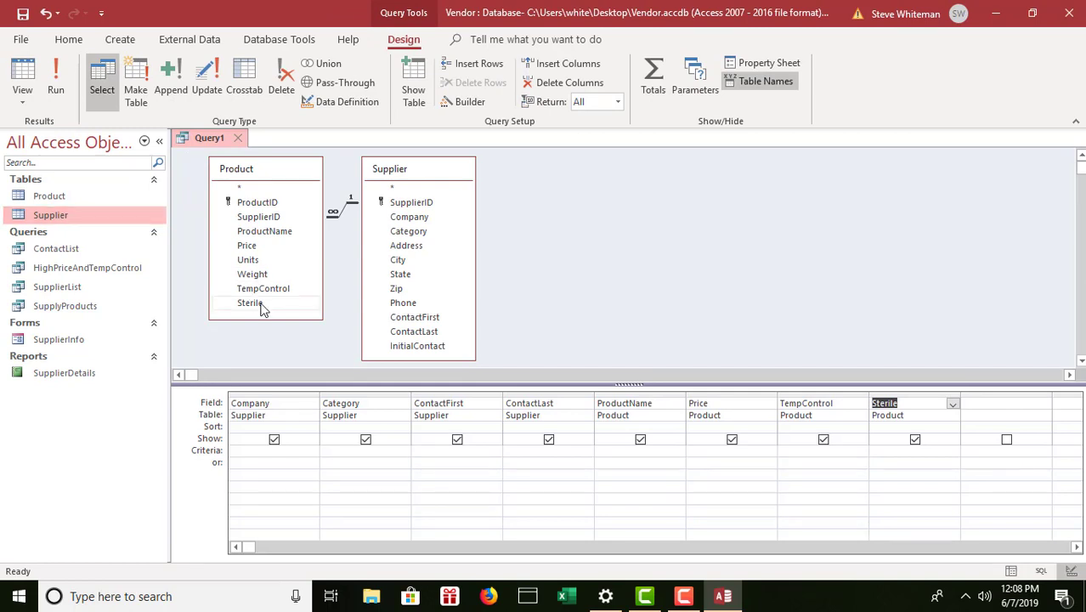
# Filter for Category Equipment or Sterile Yes and run the query to get 20 records.
pyautogui.click(345, 451)
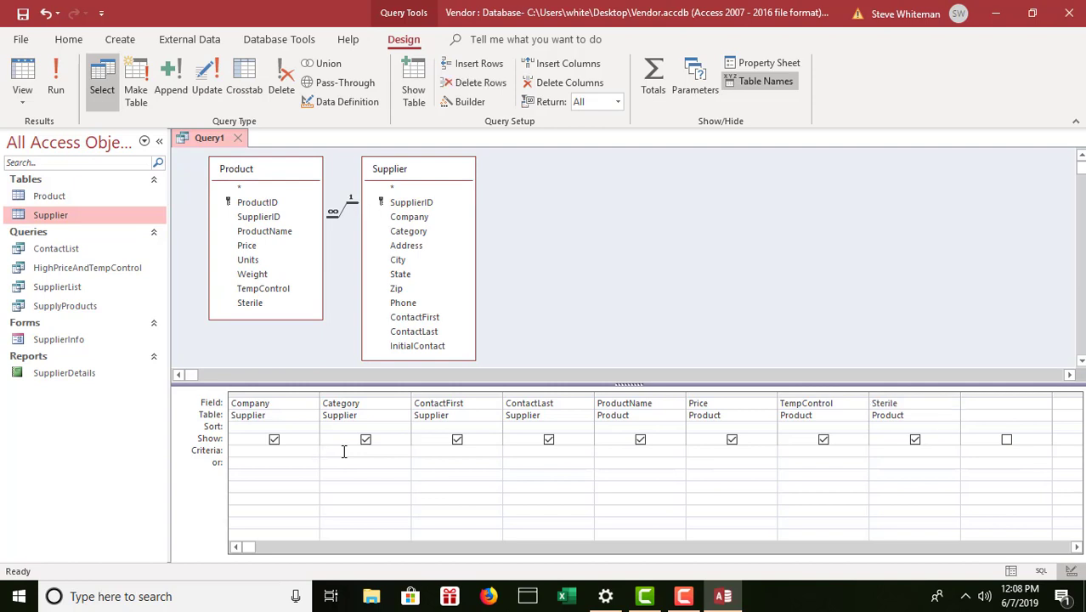
pyautogui.write('Equipment')
pyautogui.press('Tab')
pyautogui.click(889, 466)
pyautogui.write('Yes')
pyautogui.click(56, 79)
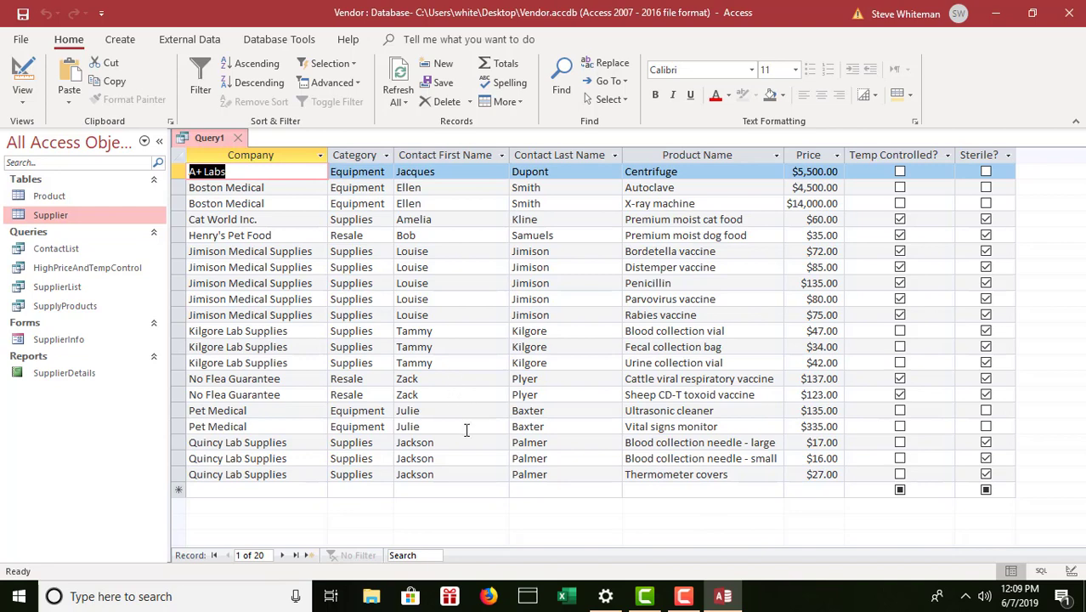
# Save the query as EquipmentOrSterile and close its tab.
pyautogui.click(22, 14)
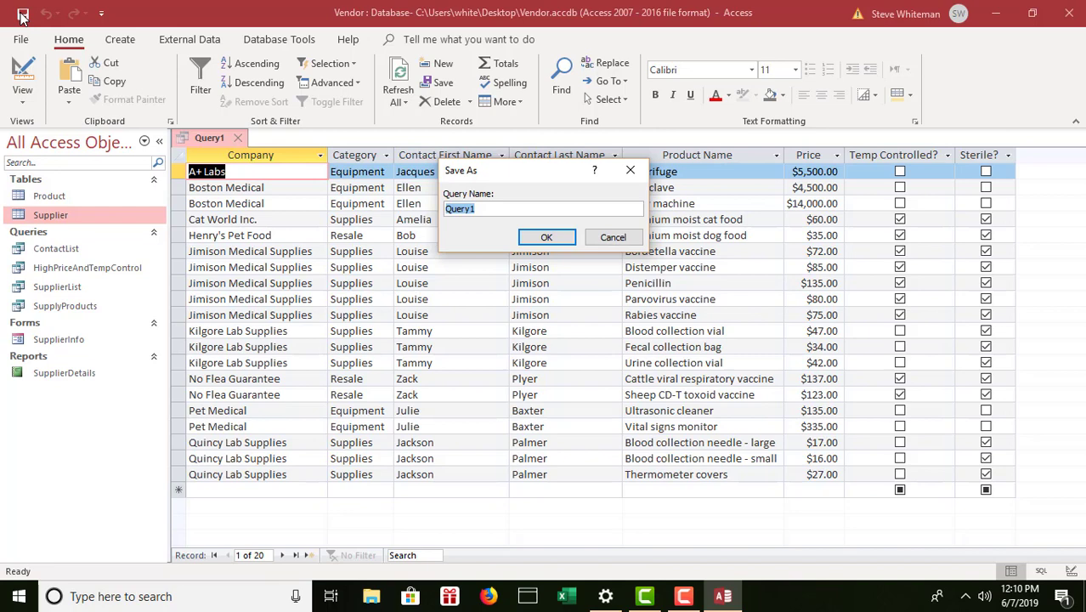
pyautogui.write('EquipmentOrSterile')
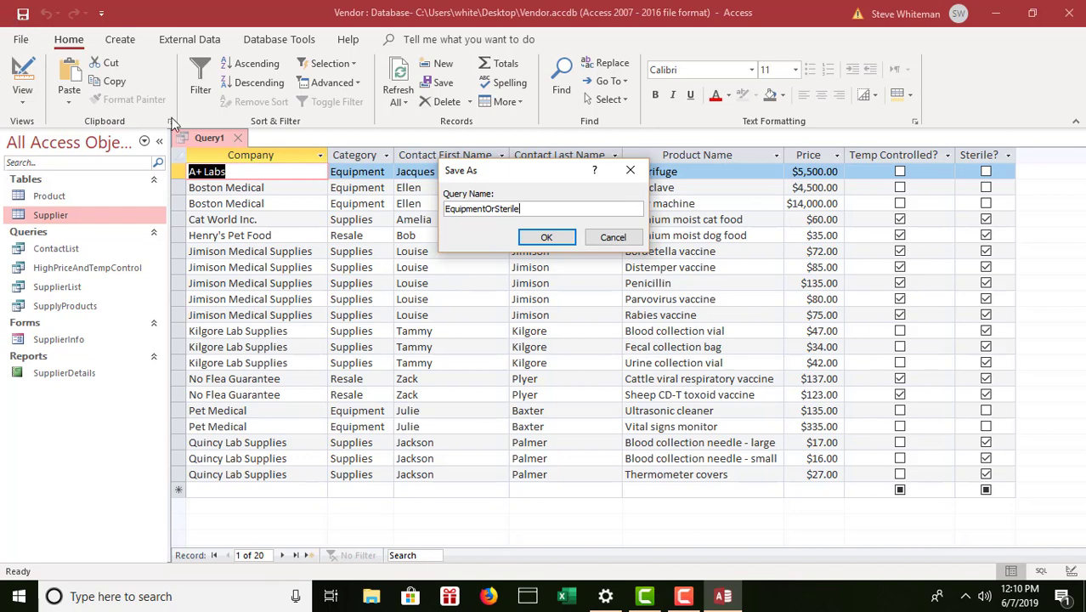
pyautogui.click(549, 238)
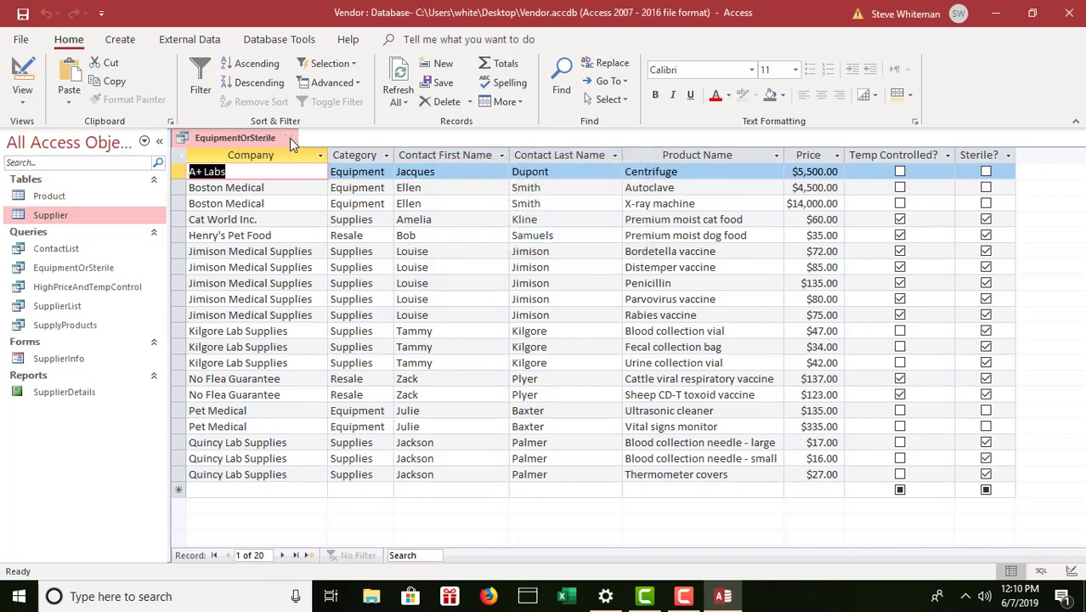
pyautogui.click(290, 139)
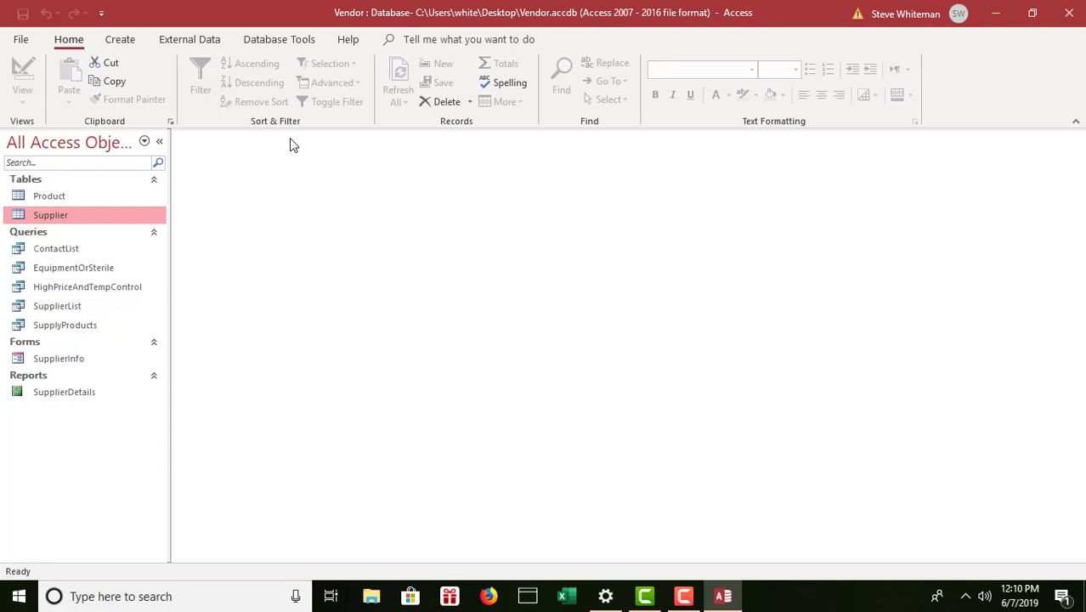
# Create a new Query1 joining Product and Supplier, with both field lists dragged taller to show all fields.
pyautogui.click(121, 41)
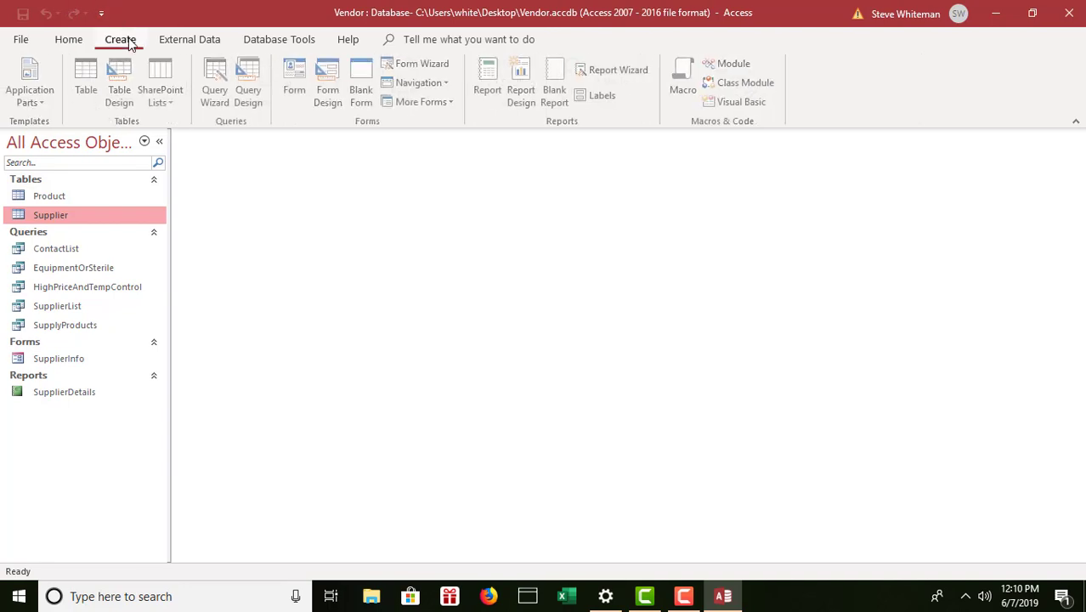
pyautogui.click(253, 76)
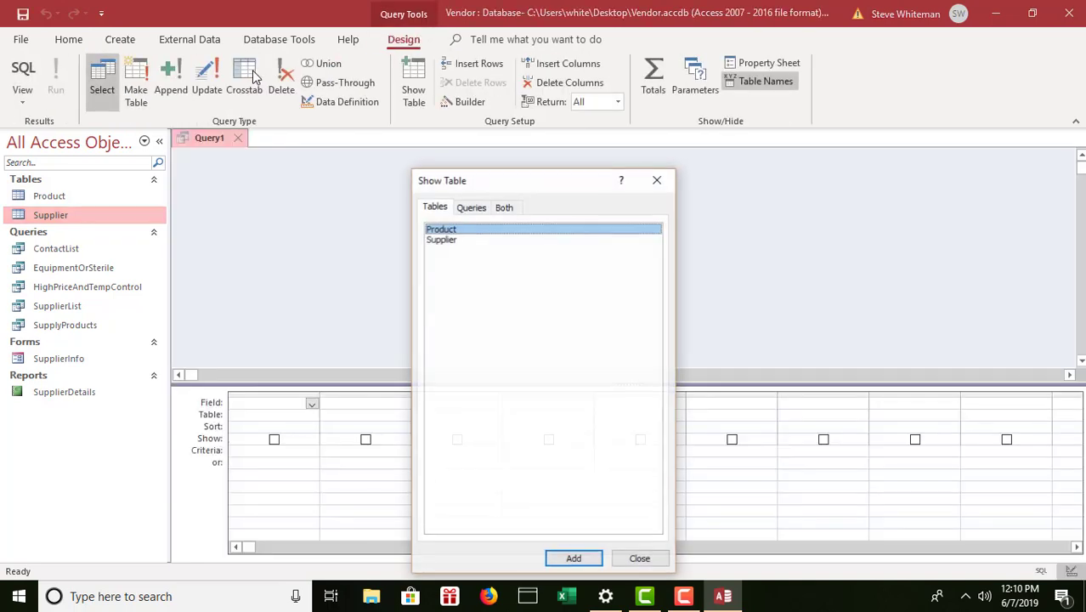
pyautogui.doubleClick(488, 230)
pyautogui.doubleClick(453, 239)
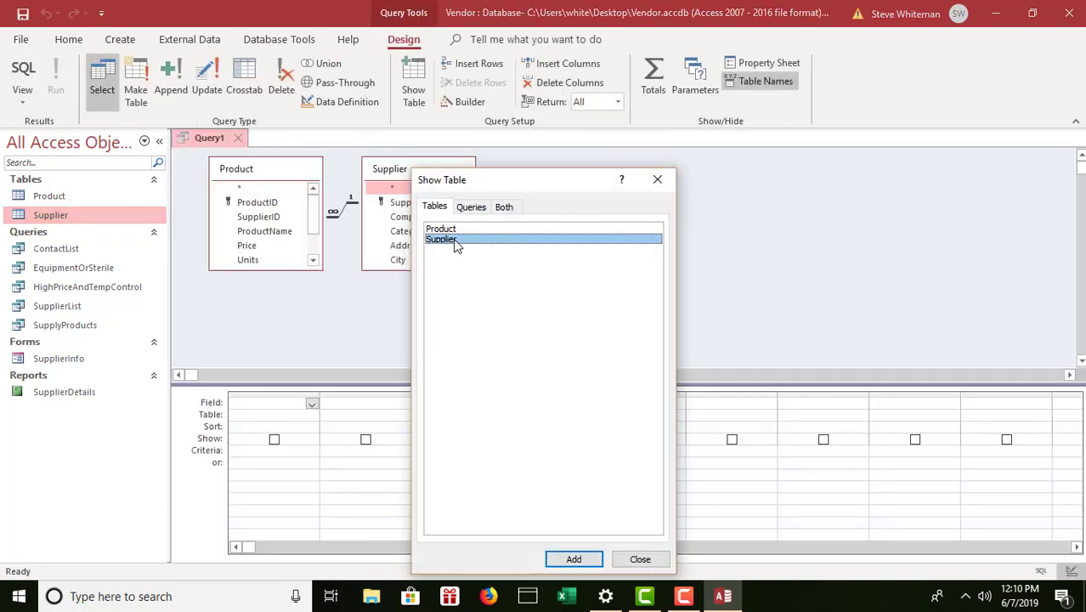
pyautogui.click(662, 563)
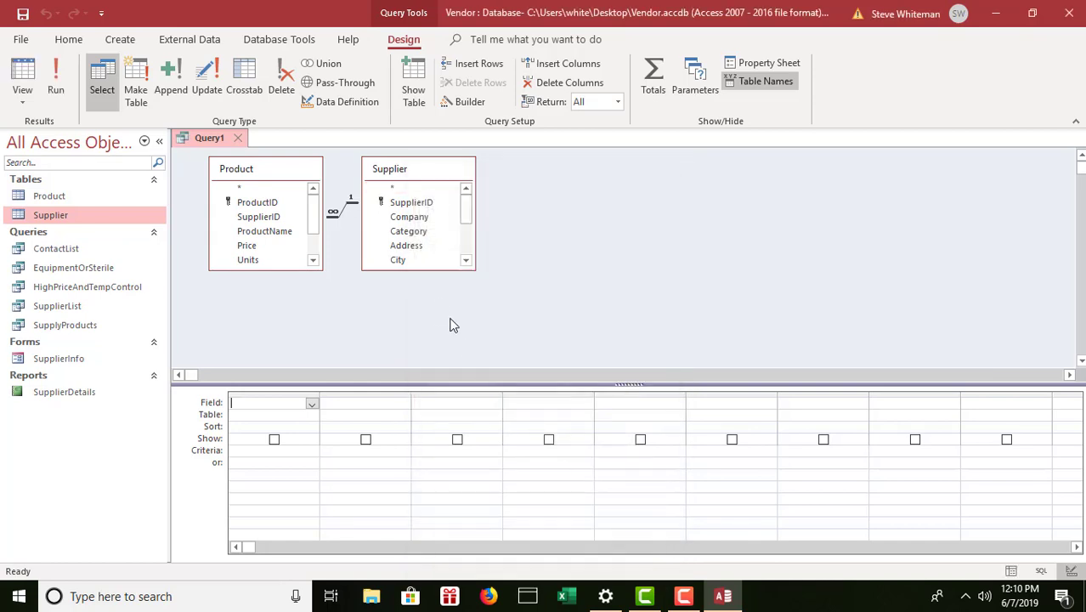
pyautogui.moveTo(426, 269); pyautogui.dragTo(431, 361)
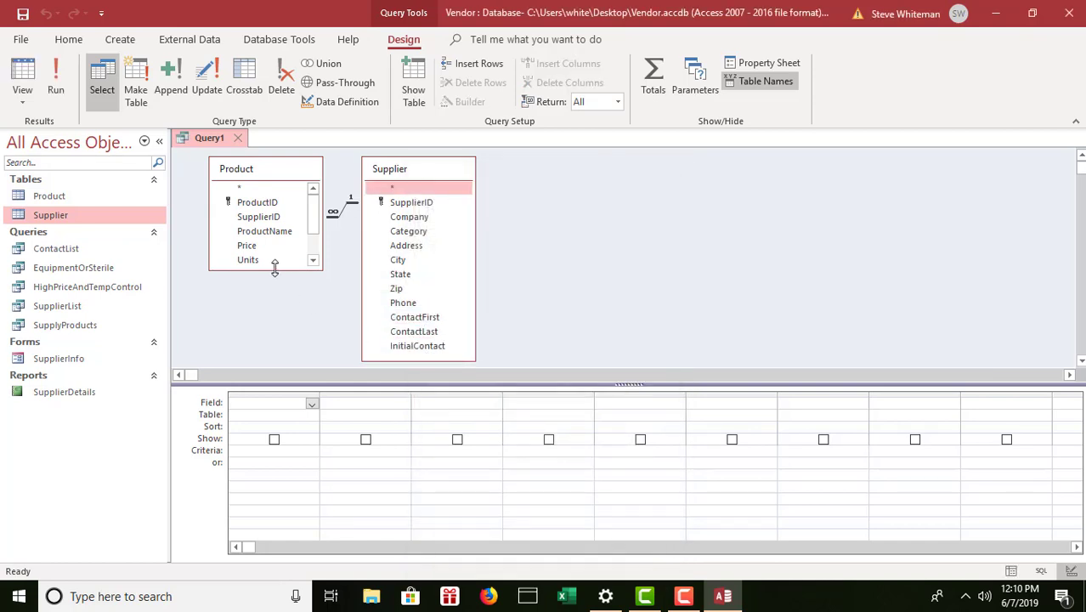
pyautogui.moveTo(274, 270); pyautogui.dragTo(279, 315)
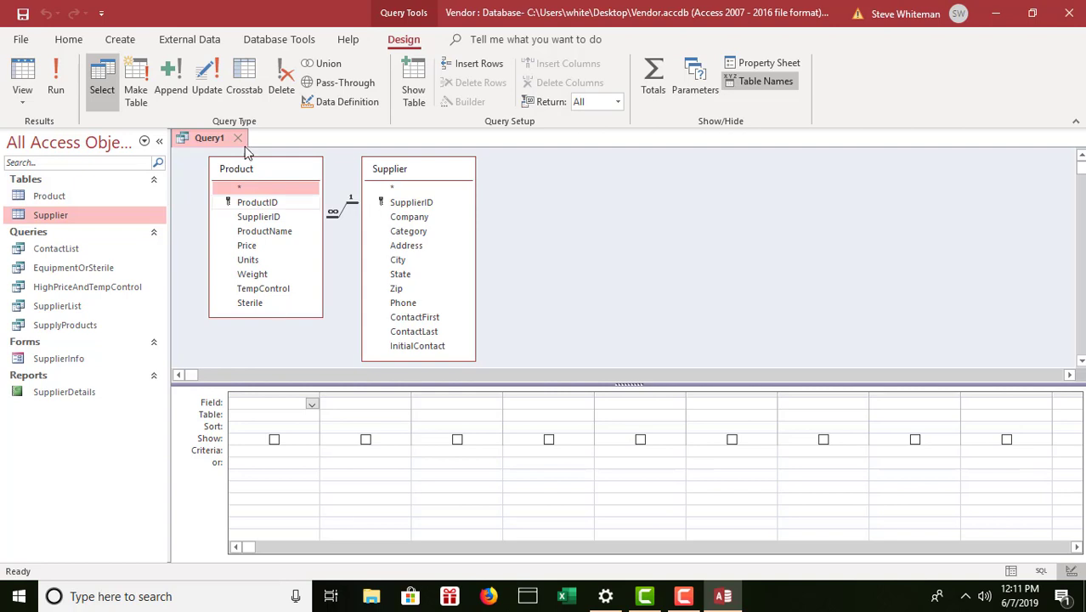
# Add Company, ProductID, ProductName and Price to the design grid.
pyautogui.doubleClick(414, 217)
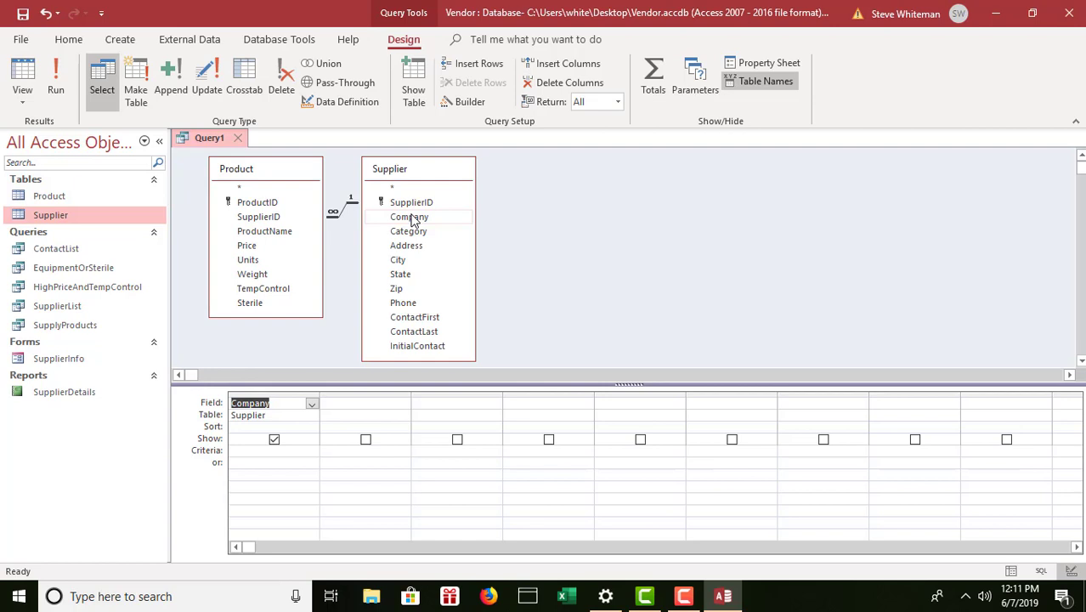
pyautogui.doubleClick(257, 202)
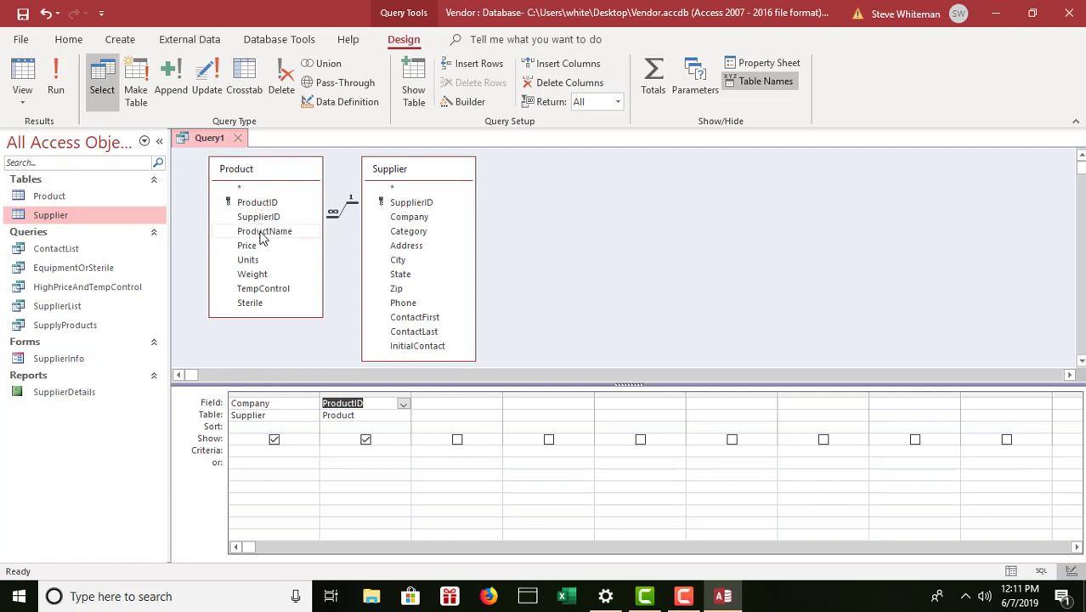
pyautogui.doubleClick(263, 232)
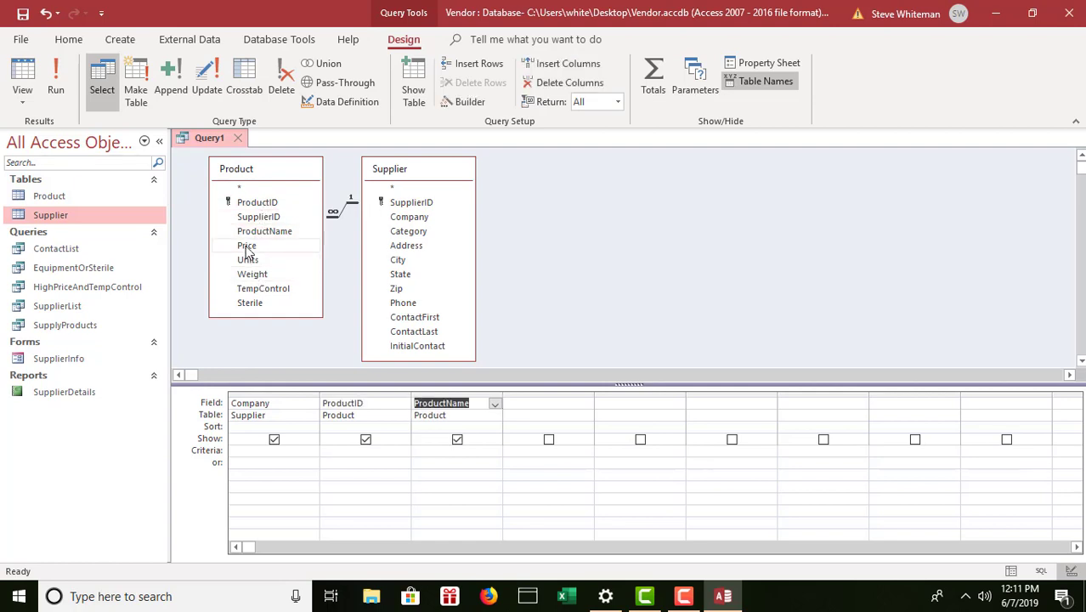
pyautogui.doubleClick(247, 247)
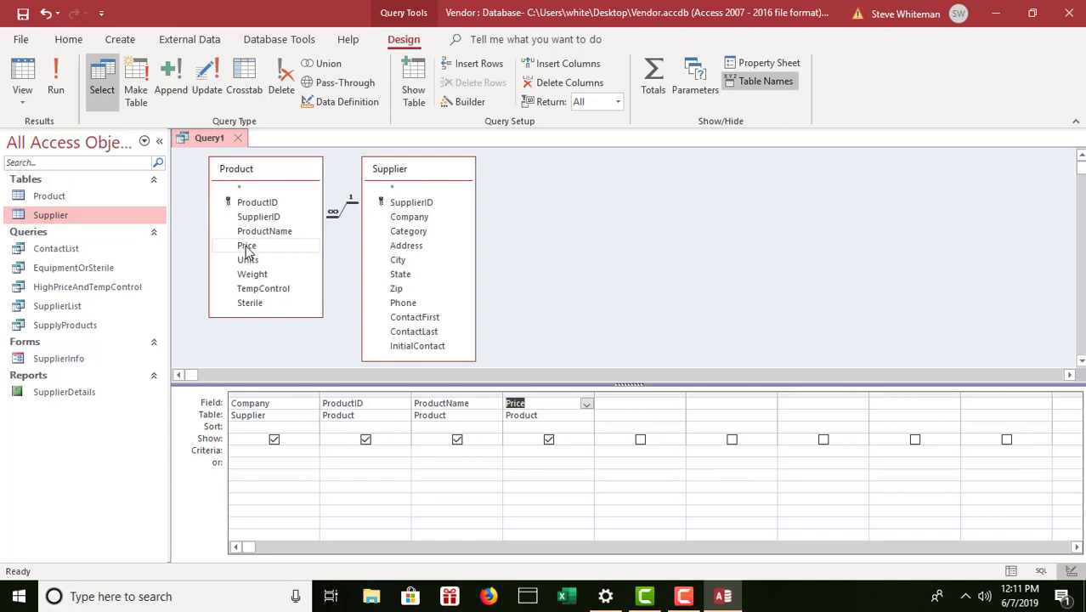
pyautogui.click(54, 76)
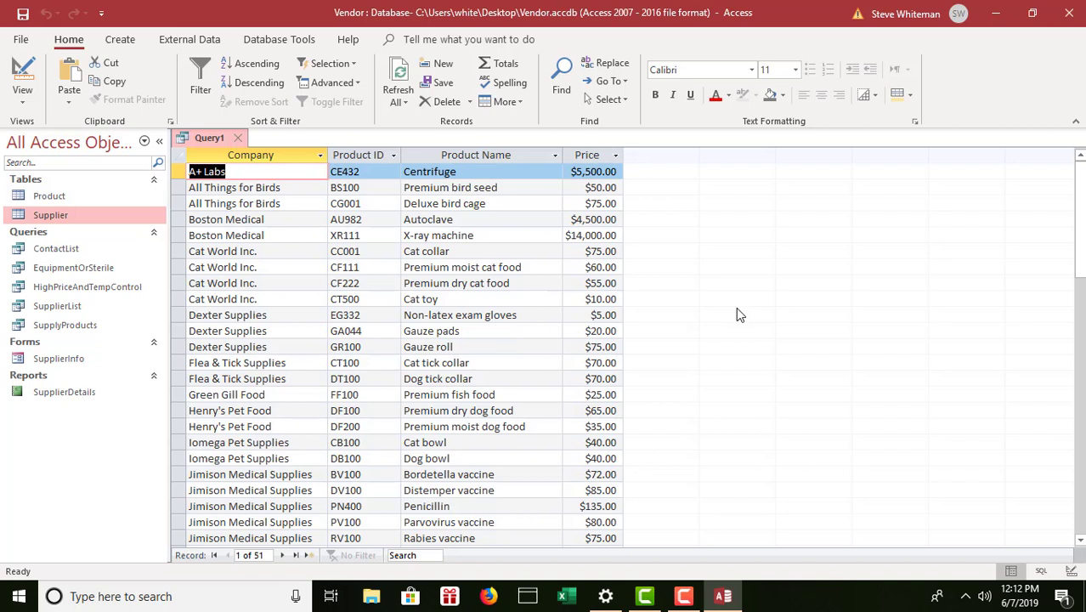
pyautogui.click(24, 103)
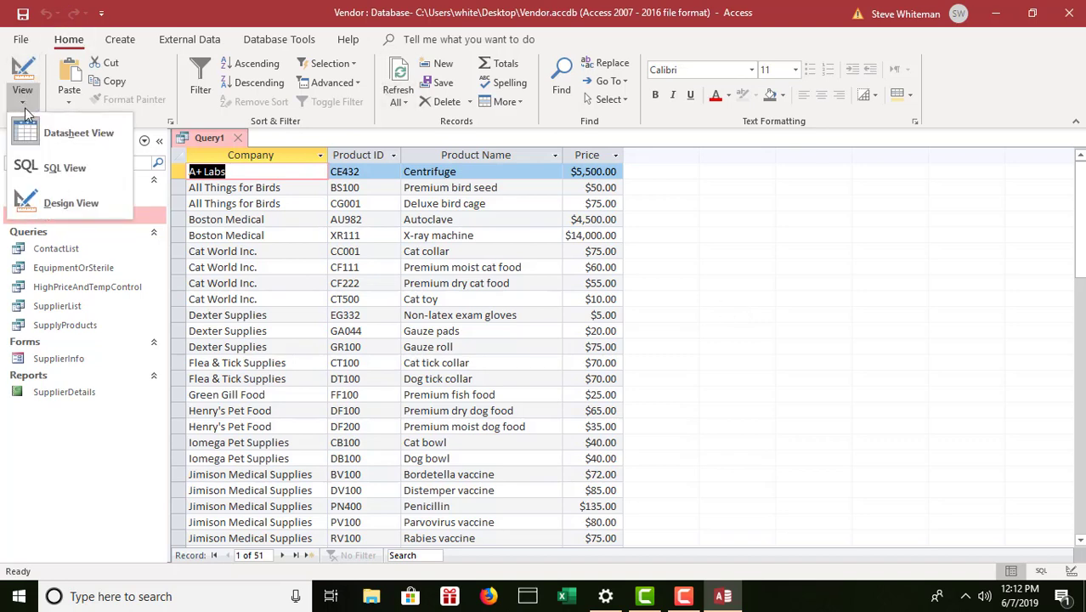
pyautogui.click(59, 206)
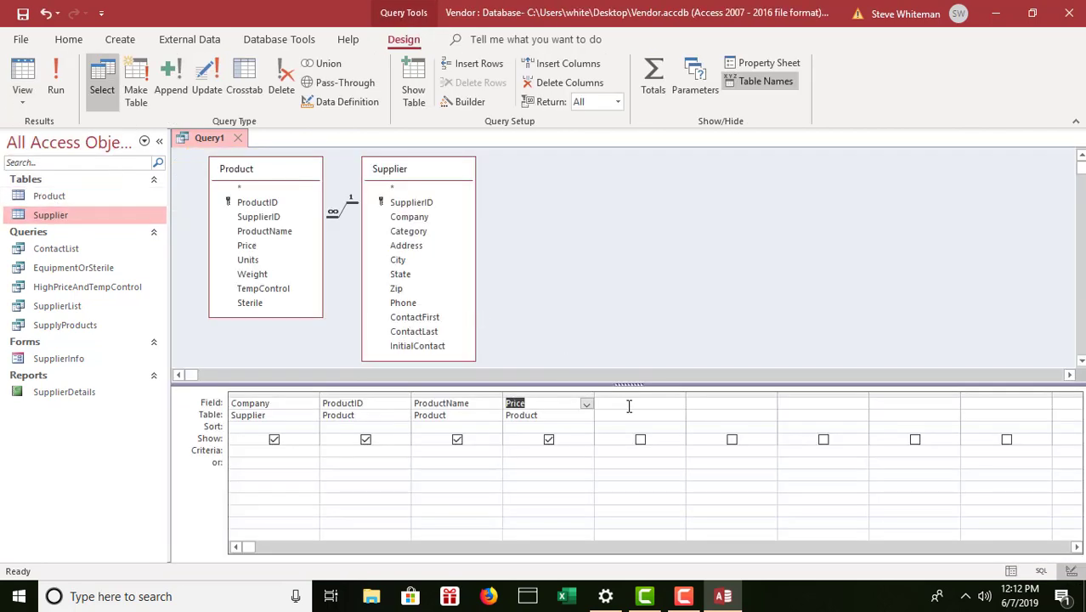
# Start a calculated field named Markup in the empty fifth column after Price.
pyautogui.click(629, 406)
pyautogui.write('Mark')
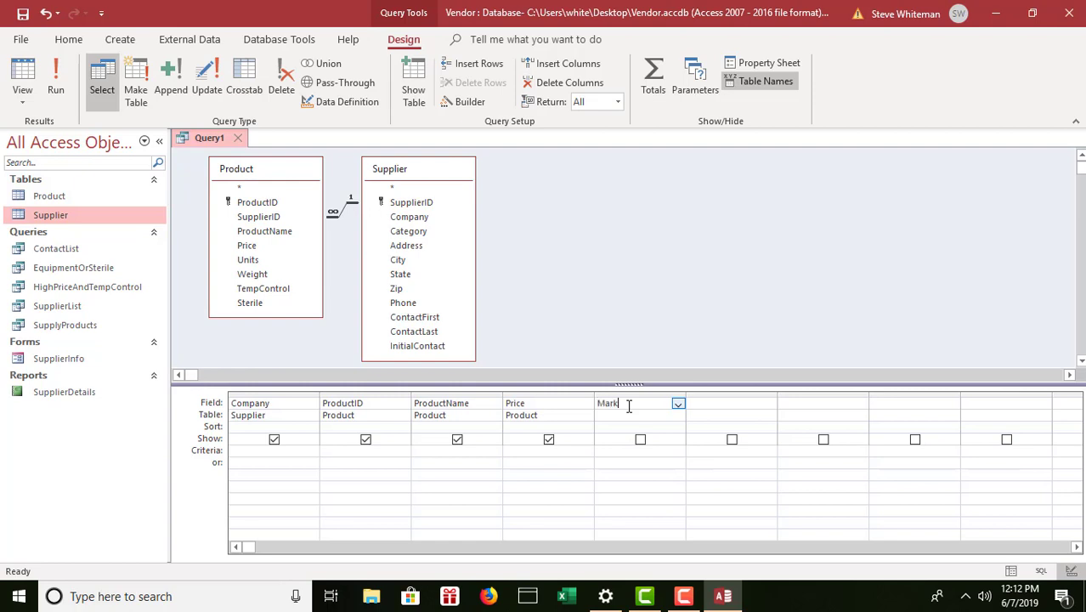
pyautogui.write('up:')
pyautogui.rightClick(653, 405)
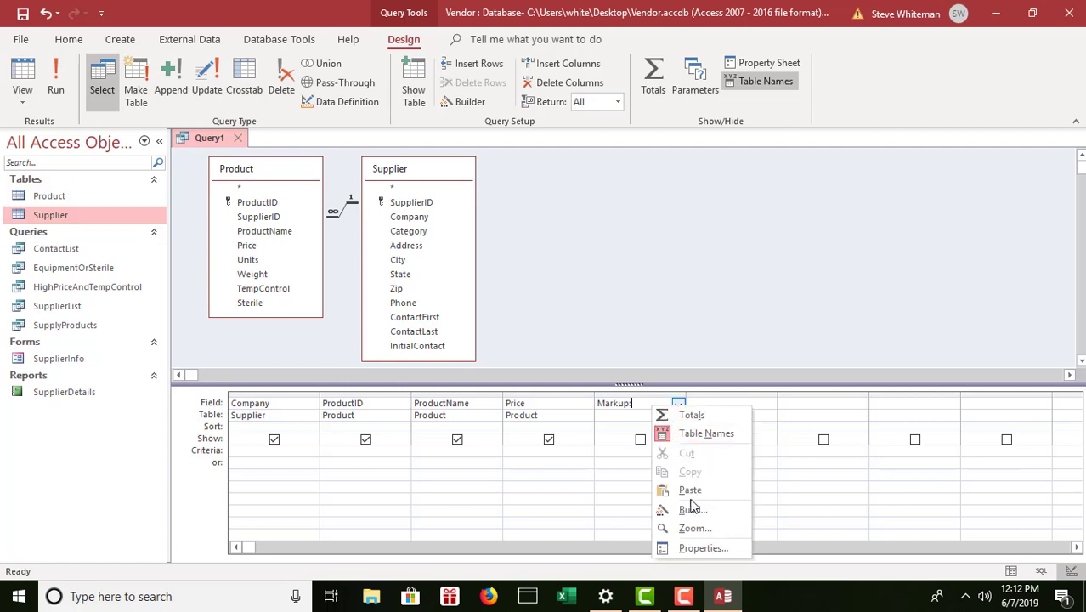
pyautogui.click(693, 529)
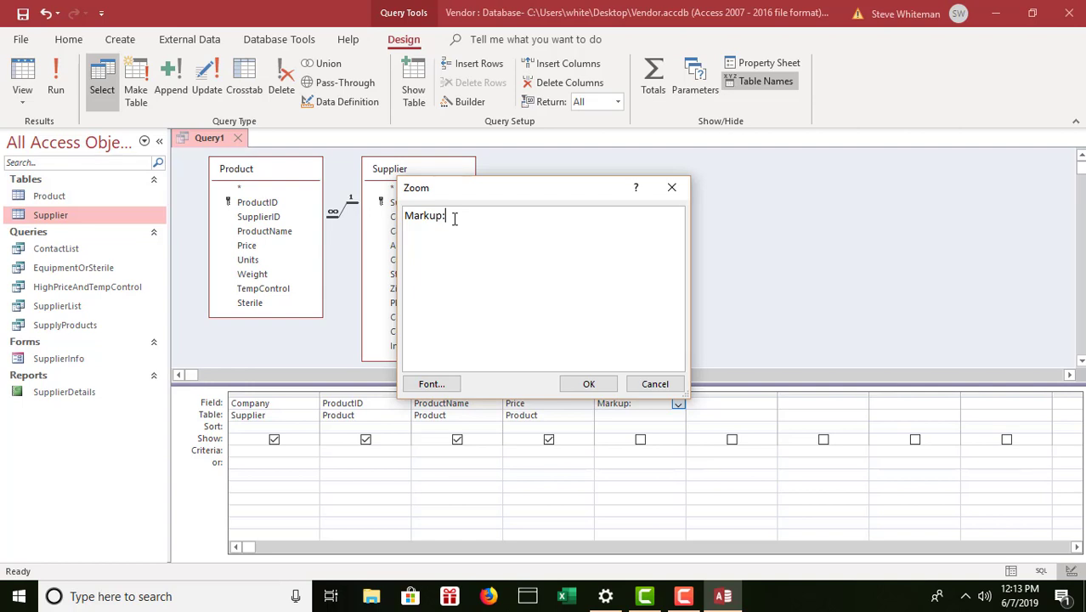
pyautogui.write('[Price]*1.10')
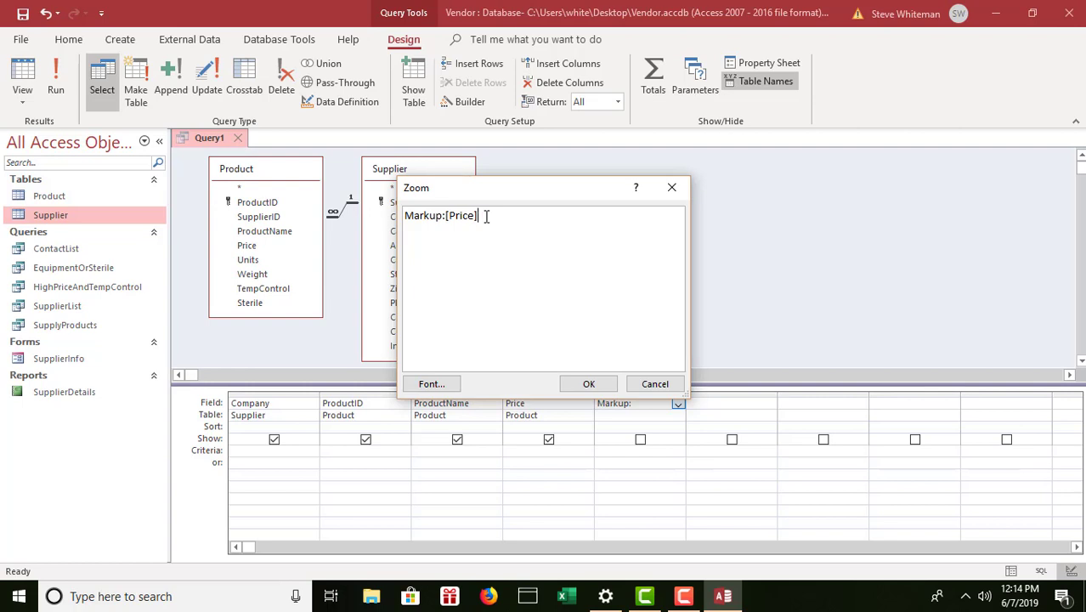
# Complete the Zoom box expression as Markup:[Price]*1.10 and confirm it.
pyautogui.write('*')
pyautogui.write('1.10')
pyautogui.click(445, 216)
pyautogui.click(589, 384)
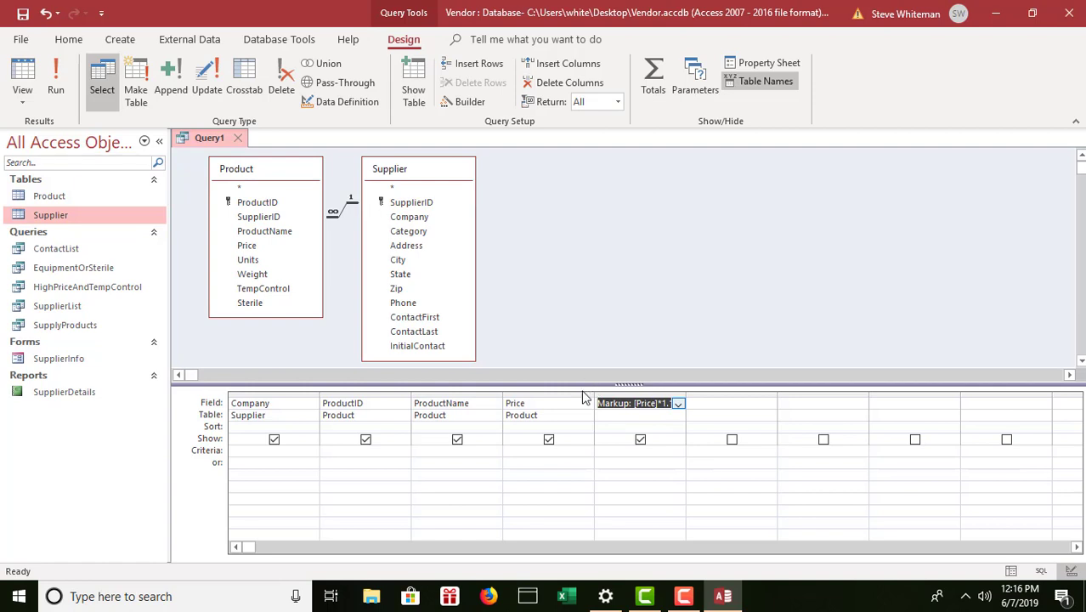
# Set the Price column's sort order to Descending.
pyautogui.click(515, 427)
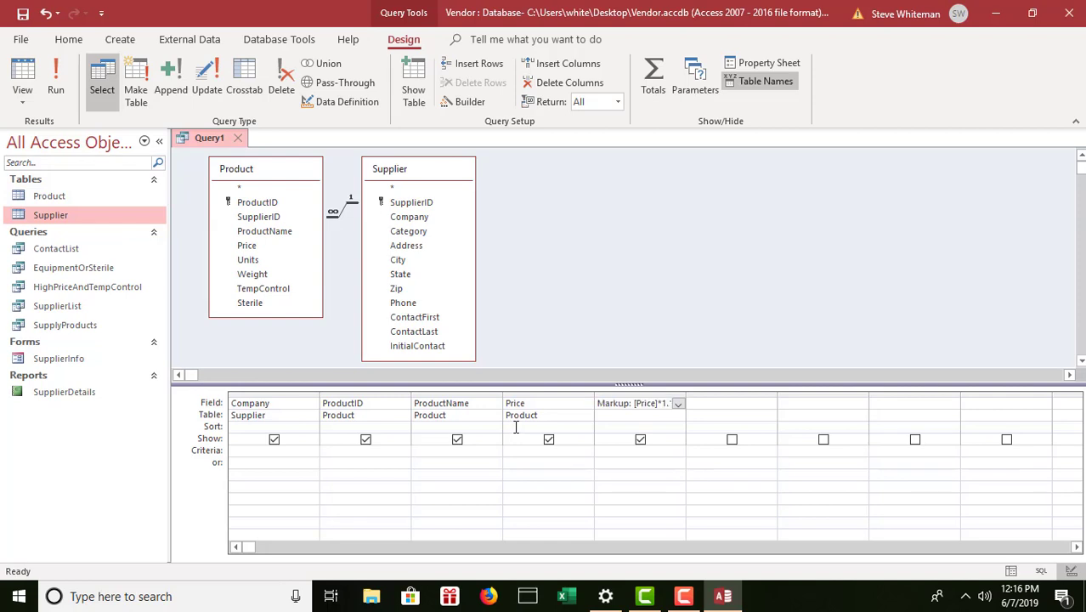
pyautogui.click(587, 427)
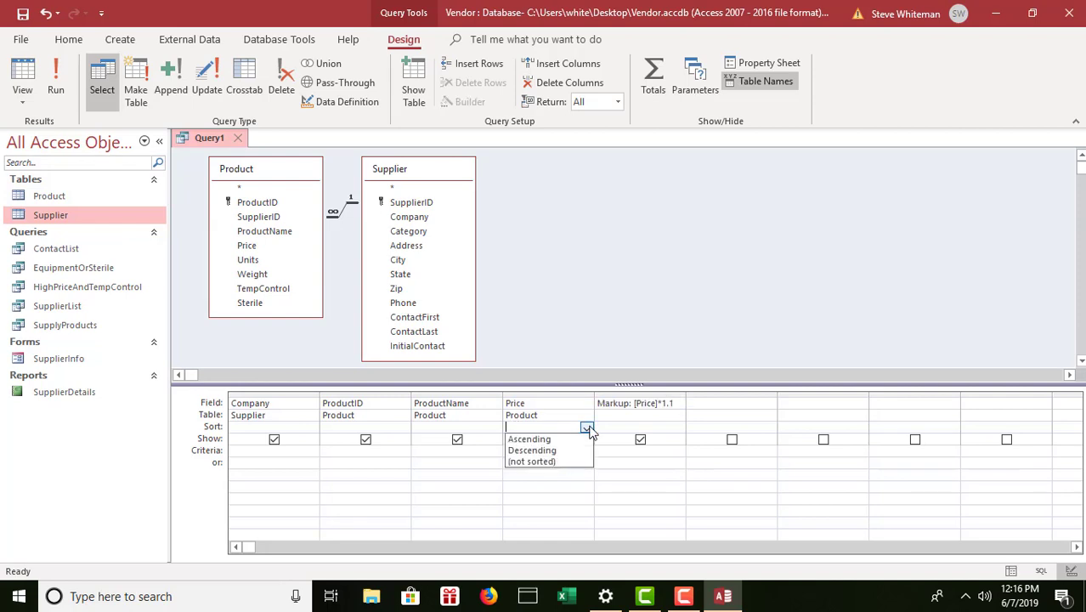
pyautogui.click(537, 449)
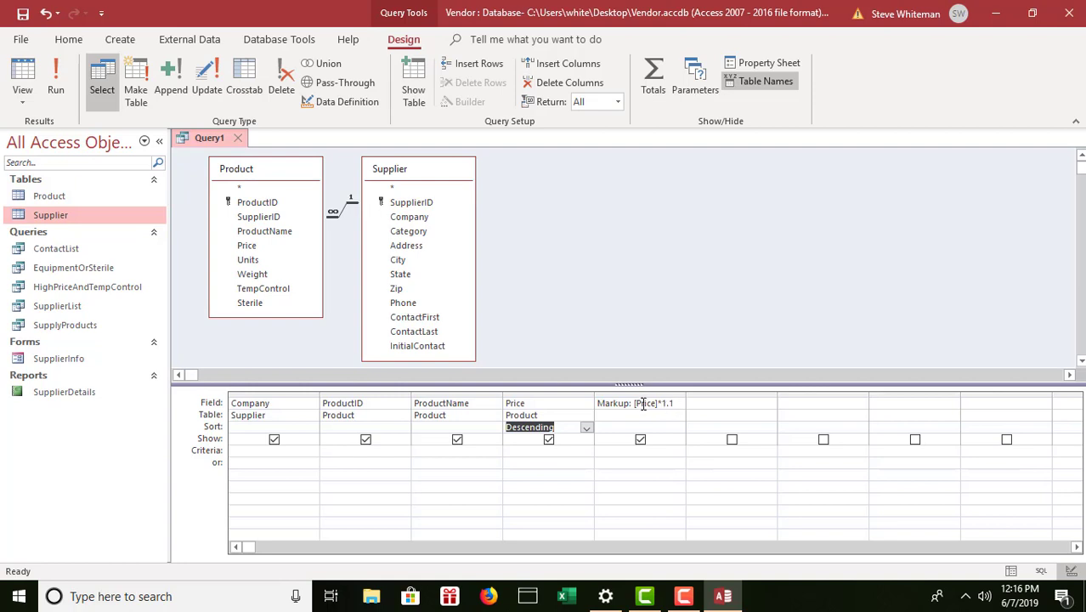
# Set the Markup field's Caption property to 'Markup' in the Property Sheet.
pyautogui.rightClick(645, 404)
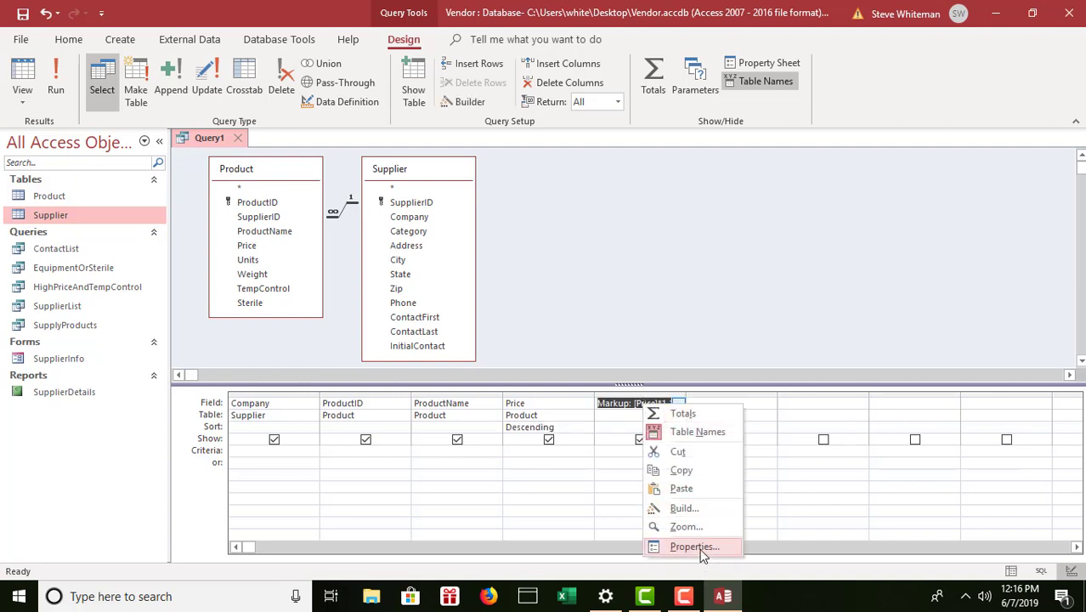
pyautogui.click(700, 548)
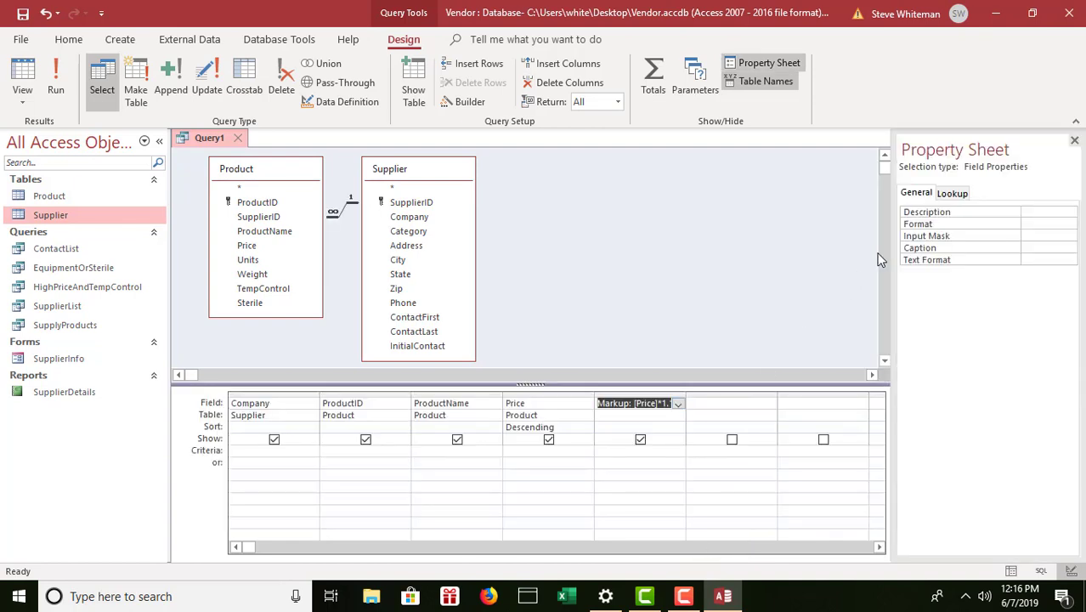
pyautogui.rightClick(1032, 244)
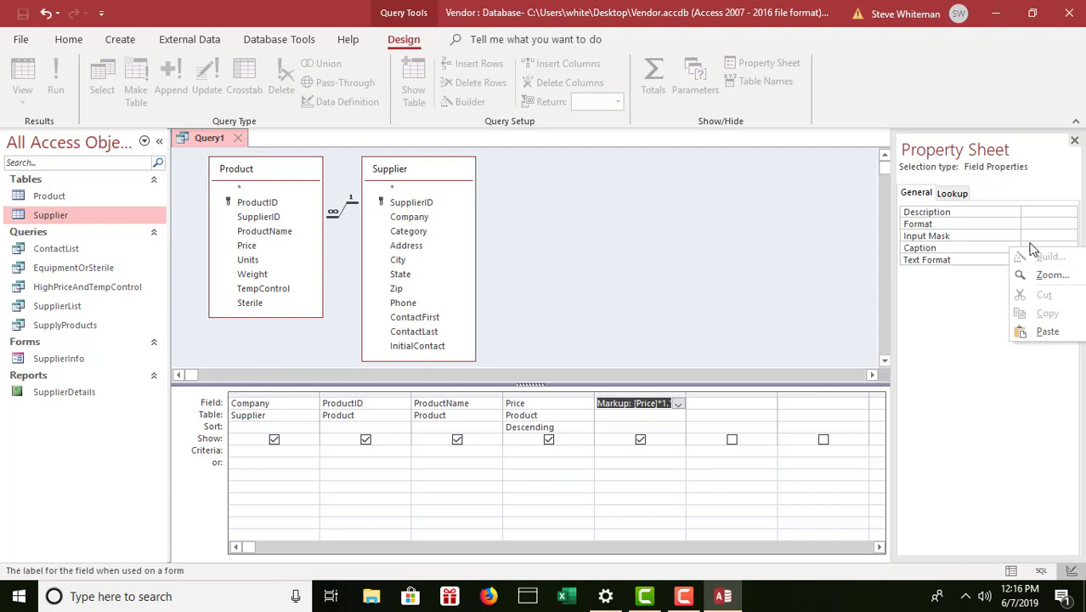
pyautogui.click(1031, 245)
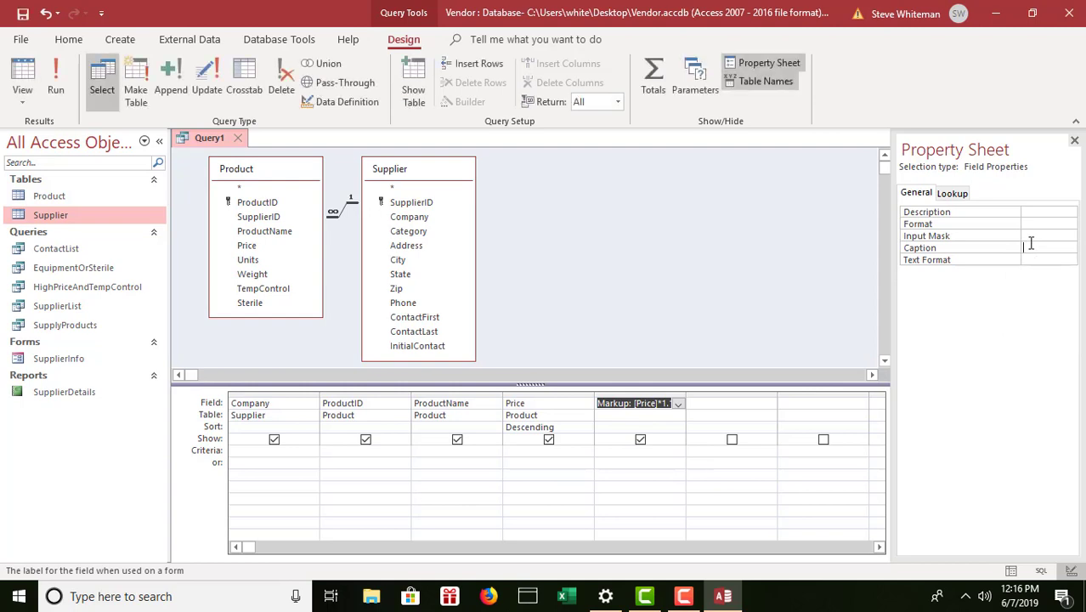
pyautogui.write('Markup')
# Run the query to list 51 products by descending Price with computed Markup values.
pyautogui.click(56, 68)
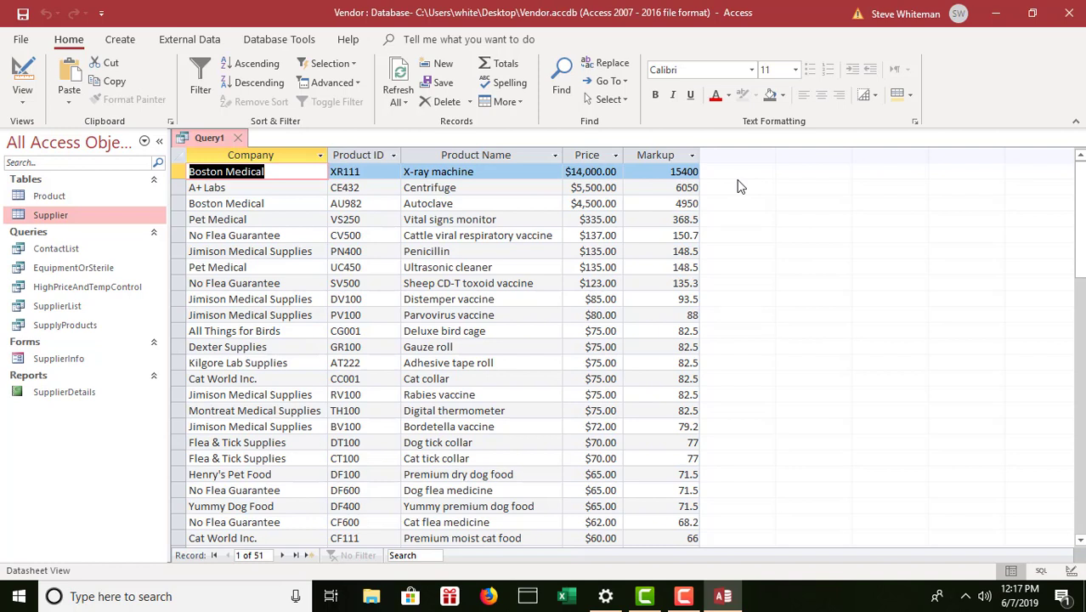
# Save the query with the name ResaleProductsWithMarkup.
pyautogui.click(23, 14)
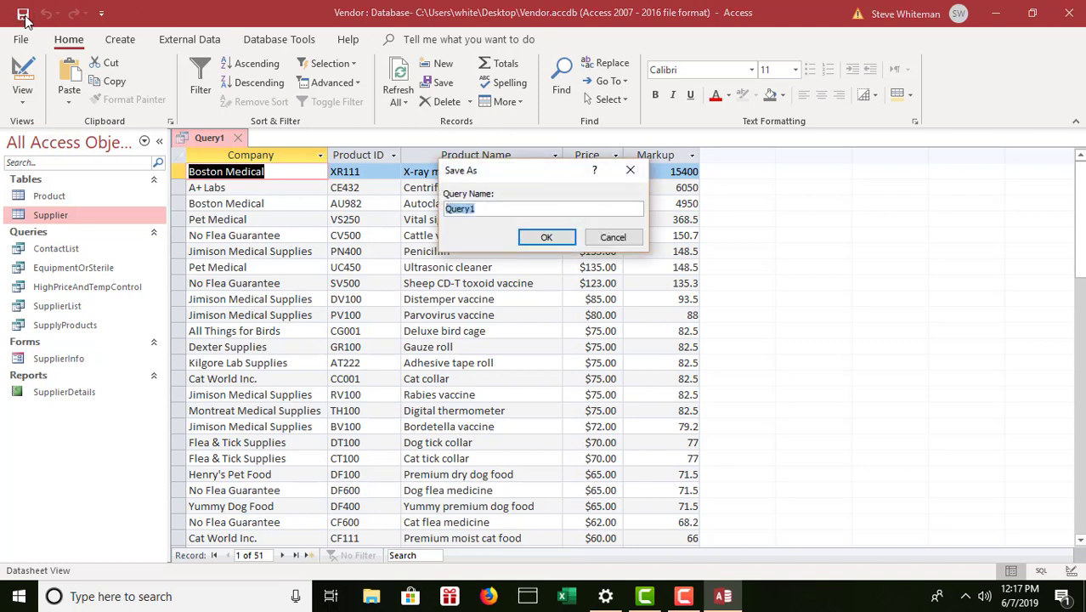
pyautogui.write('ResaleProducts')
pyautogui.write('With')
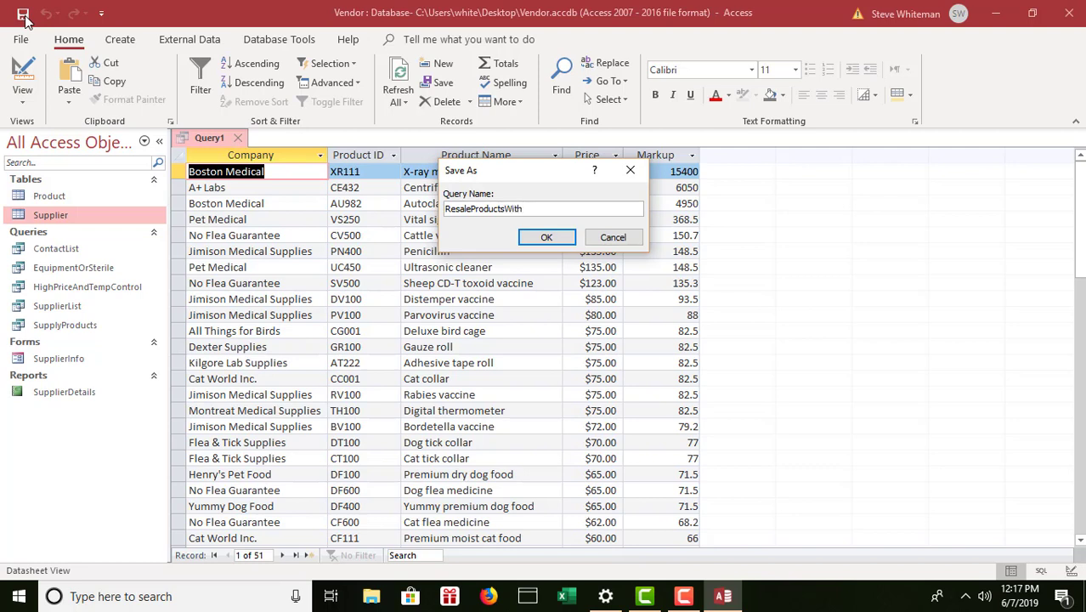
pyautogui.write('Mark')
pyautogui.write('up')
pyautogui.click(548, 242)
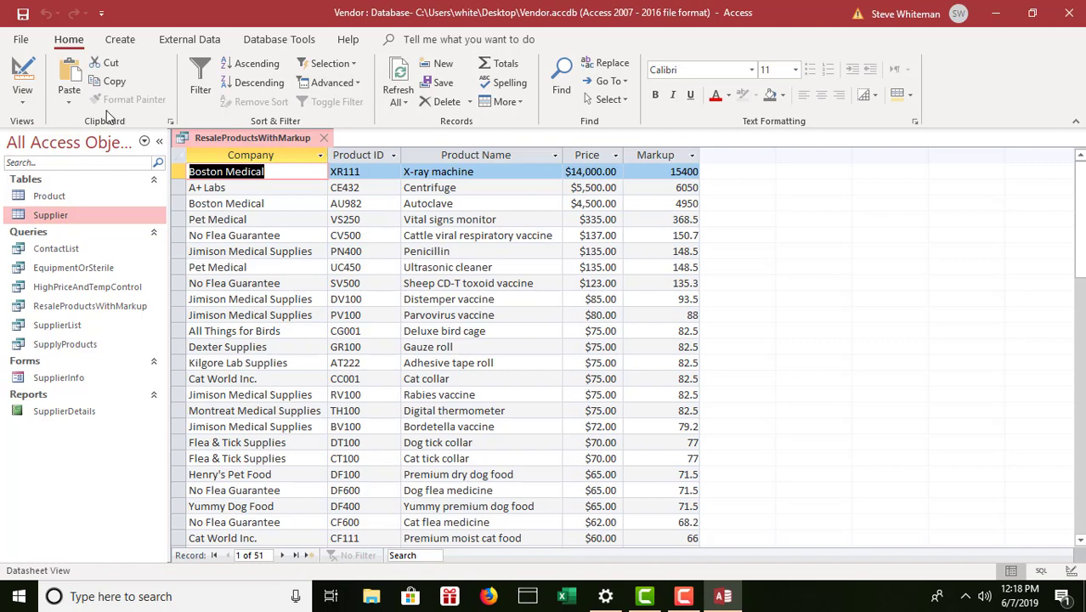
# Switch the query back to Design View with the Markup field selected.
pyautogui.click(34, 102)
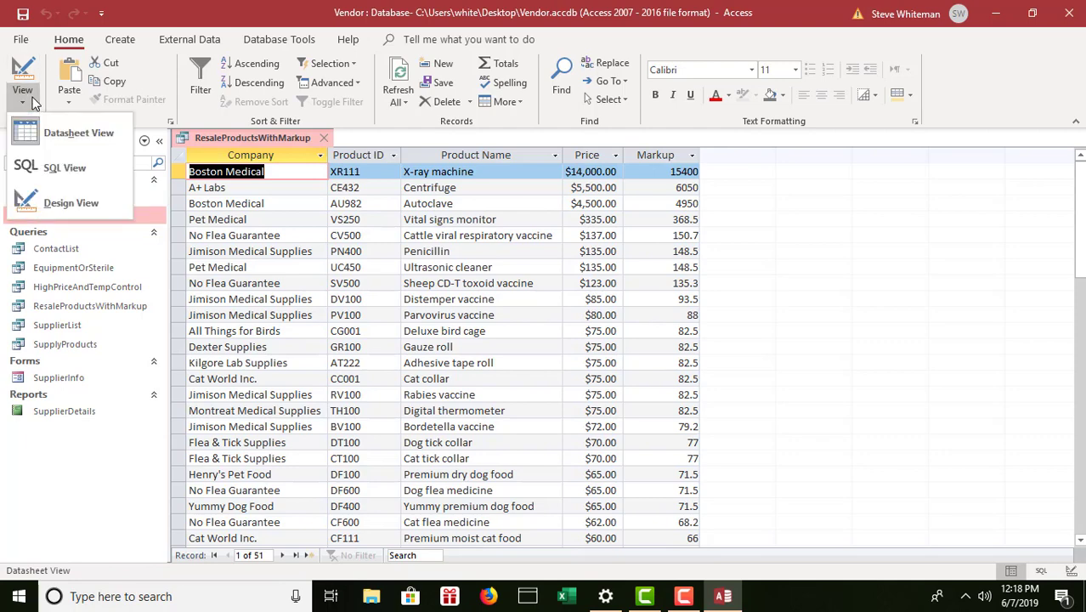
pyautogui.click(86, 202)
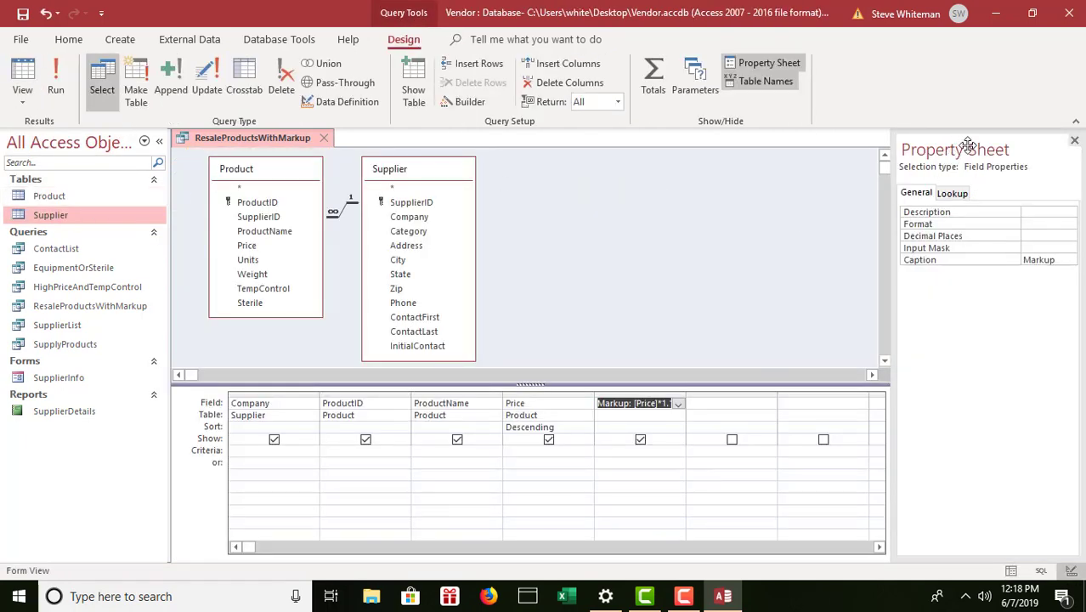
pyautogui.rightClick(643, 403)
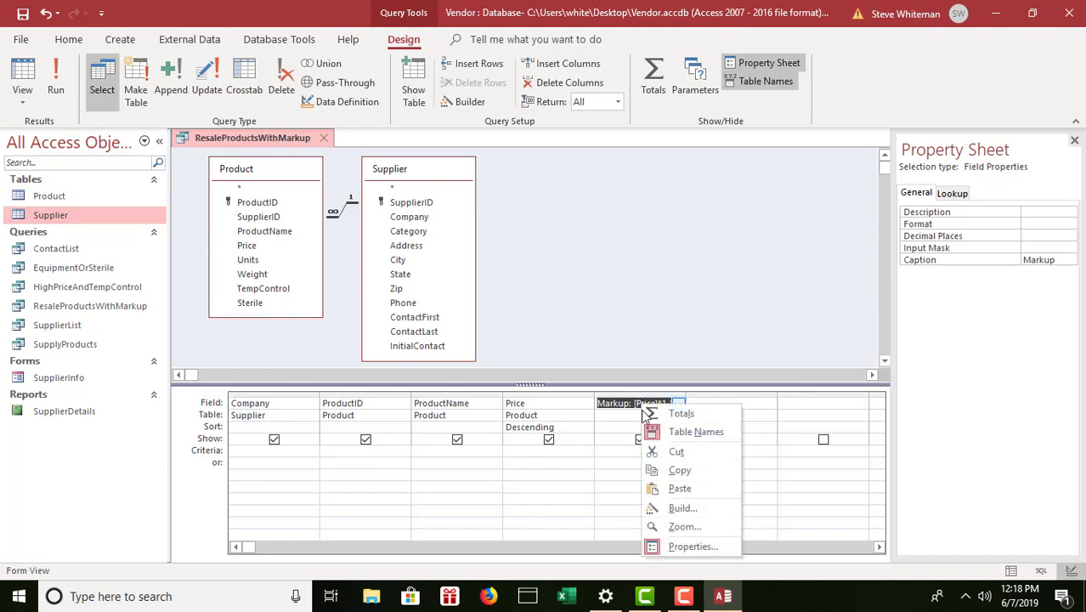
pyautogui.click(957, 113)
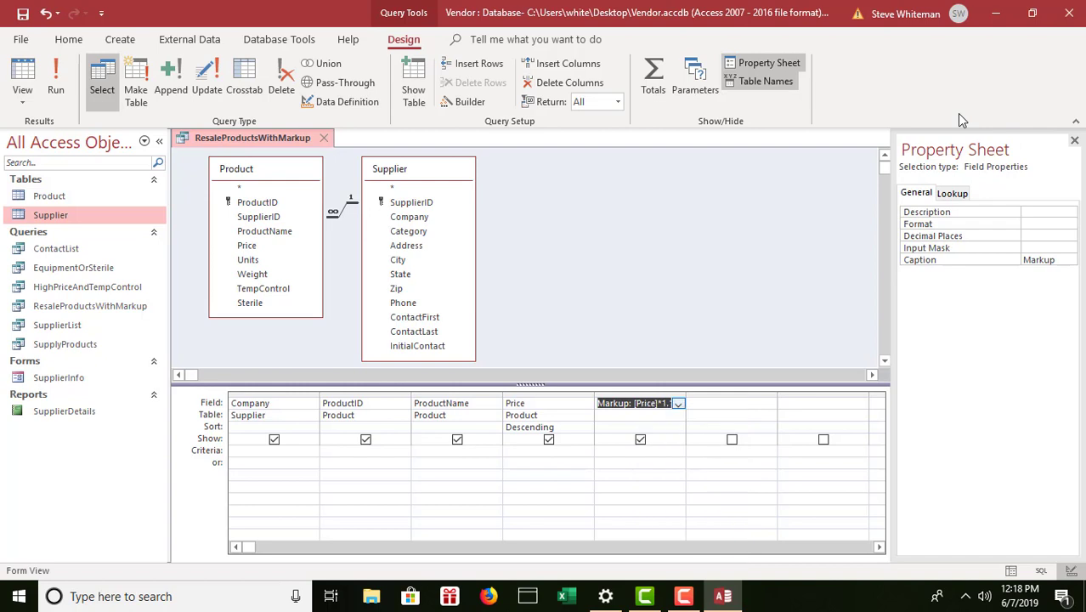
# Format Markup as Standard with 2 decimal places and save the design.
pyautogui.click(1042, 225)
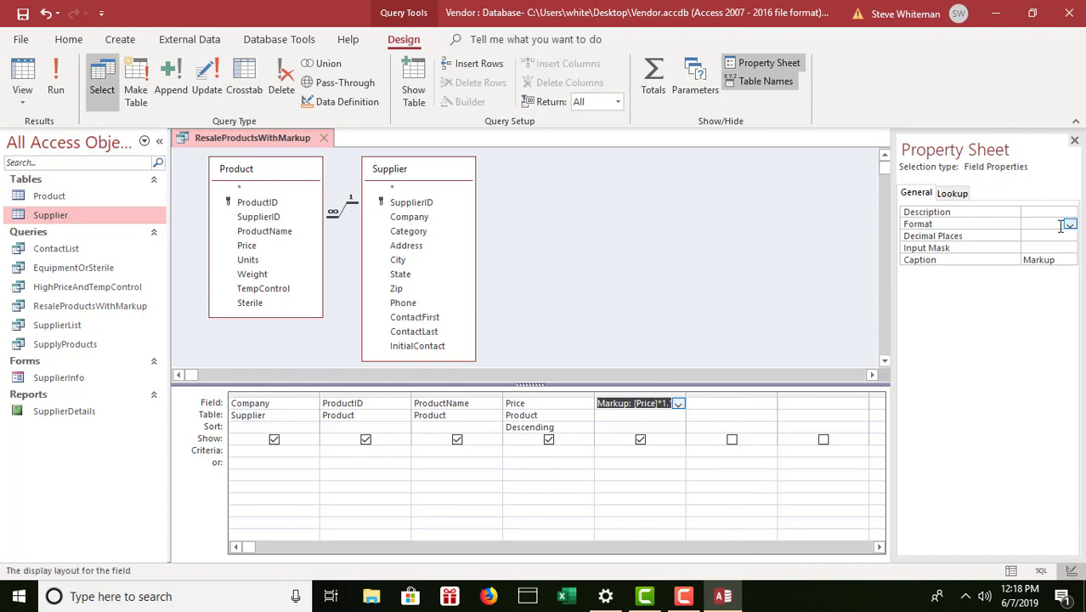
pyautogui.click(1070, 226)
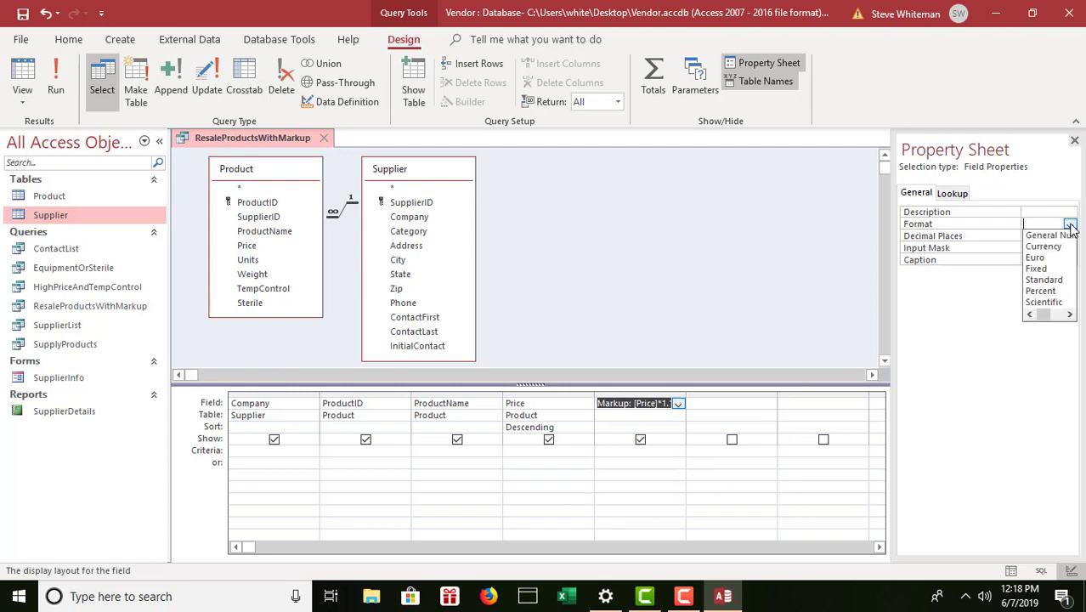
pyautogui.click(1059, 281)
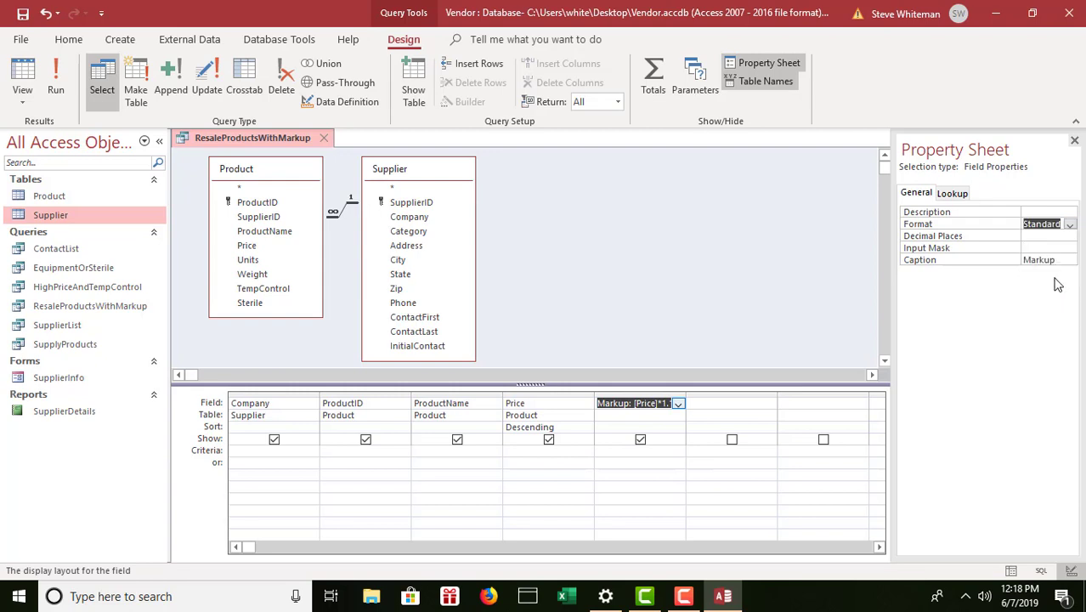
pyautogui.click(1041, 237)
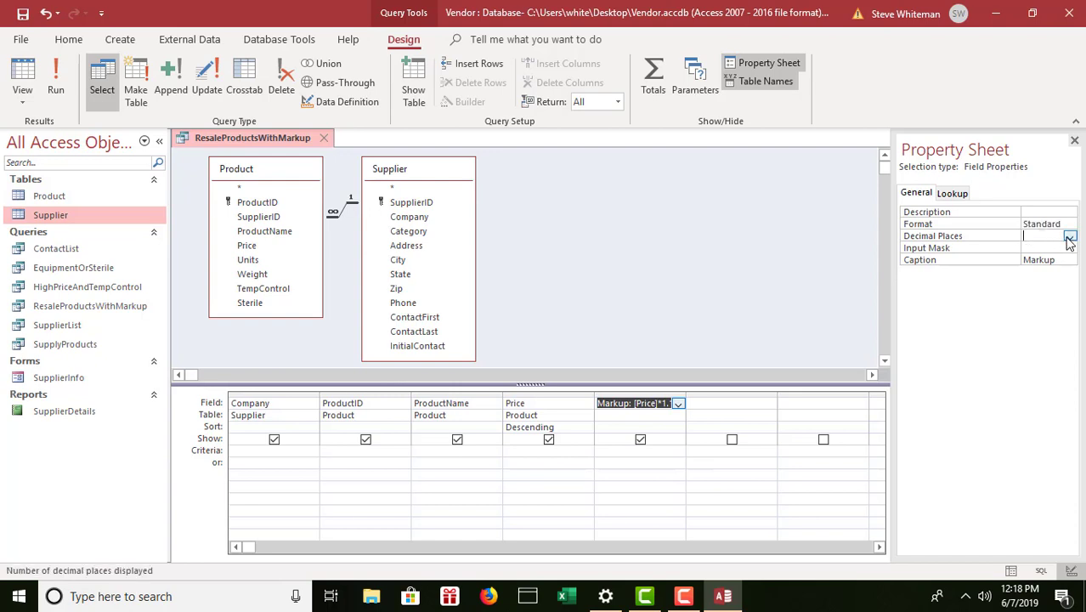
pyautogui.click(1069, 238)
pyautogui.click(1039, 281)
pyautogui.click(25, 19)
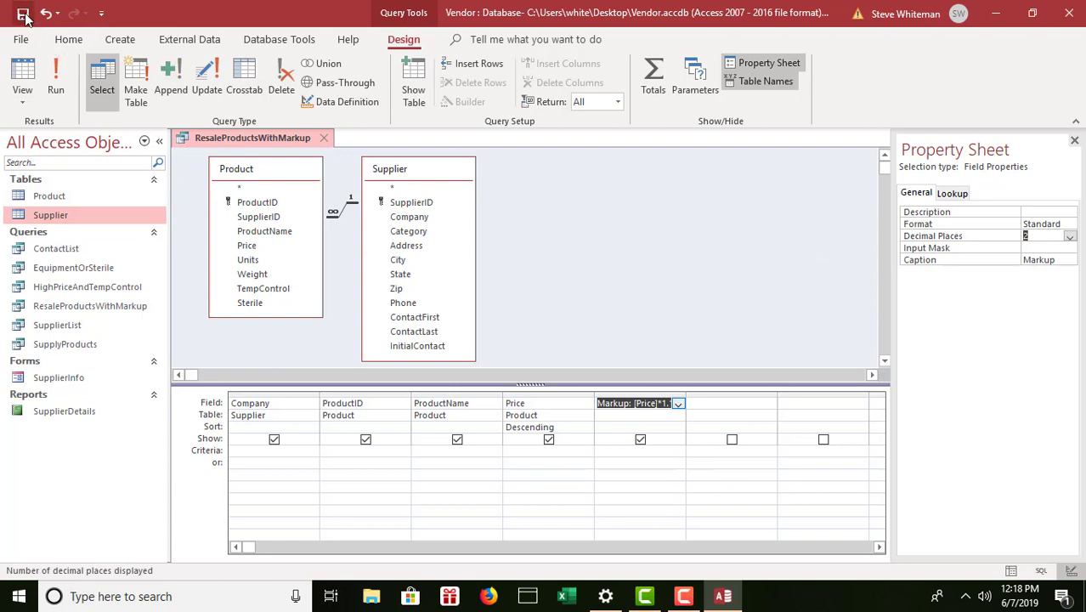
# Run the query, auto-fit all columns from Company through Markup, and save the layout.
pyautogui.click(57, 78)
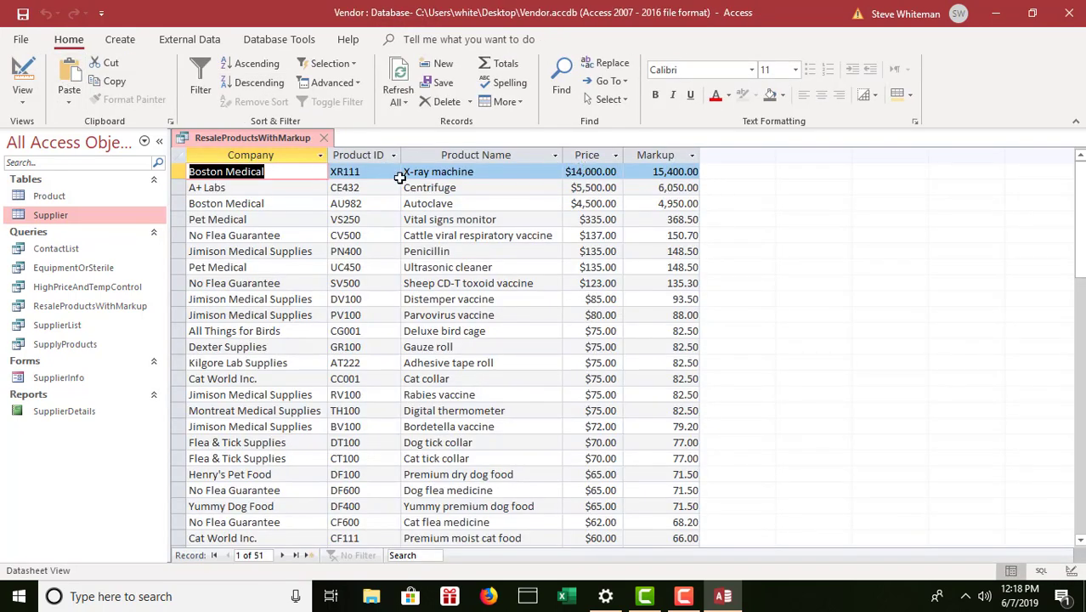
pyautogui.click(262, 155)
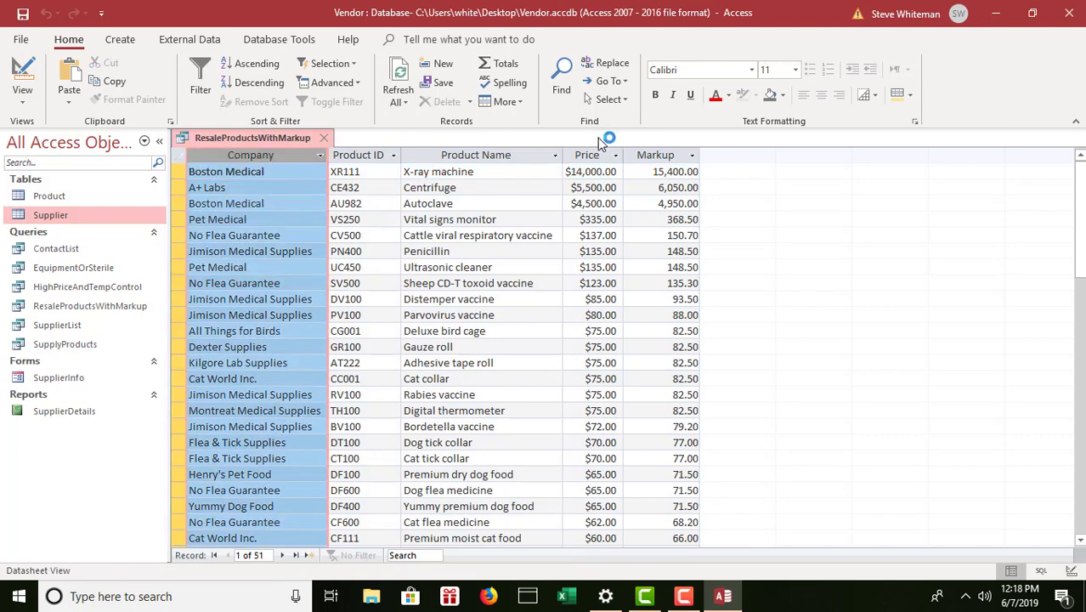
pyautogui.keyDown('shift'); pyautogui.click(658, 155); pyautogui.keyUp('shift')
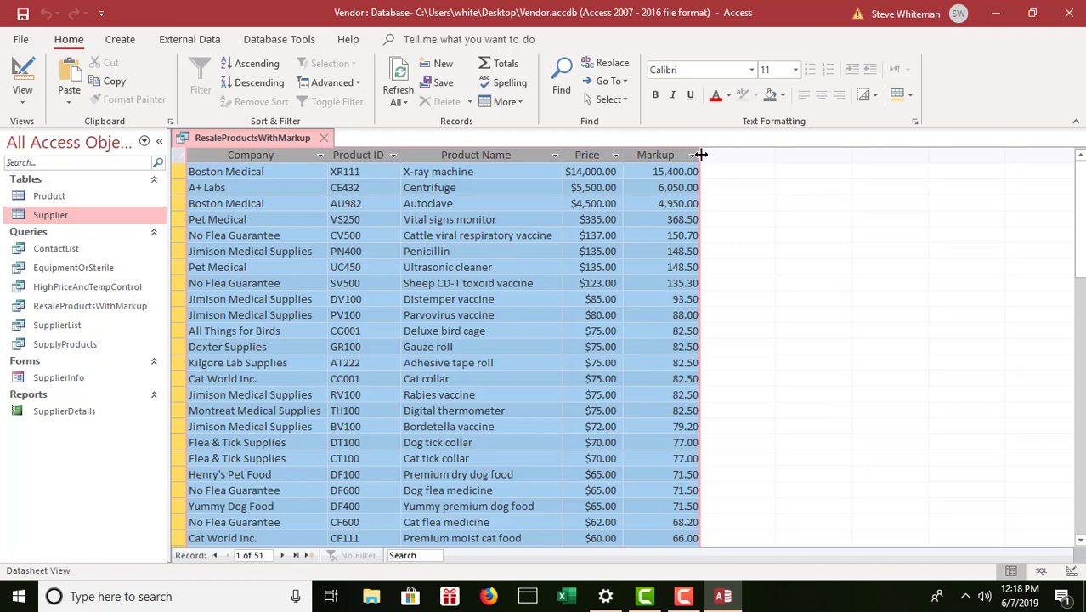
pyautogui.doubleClick(699, 154)
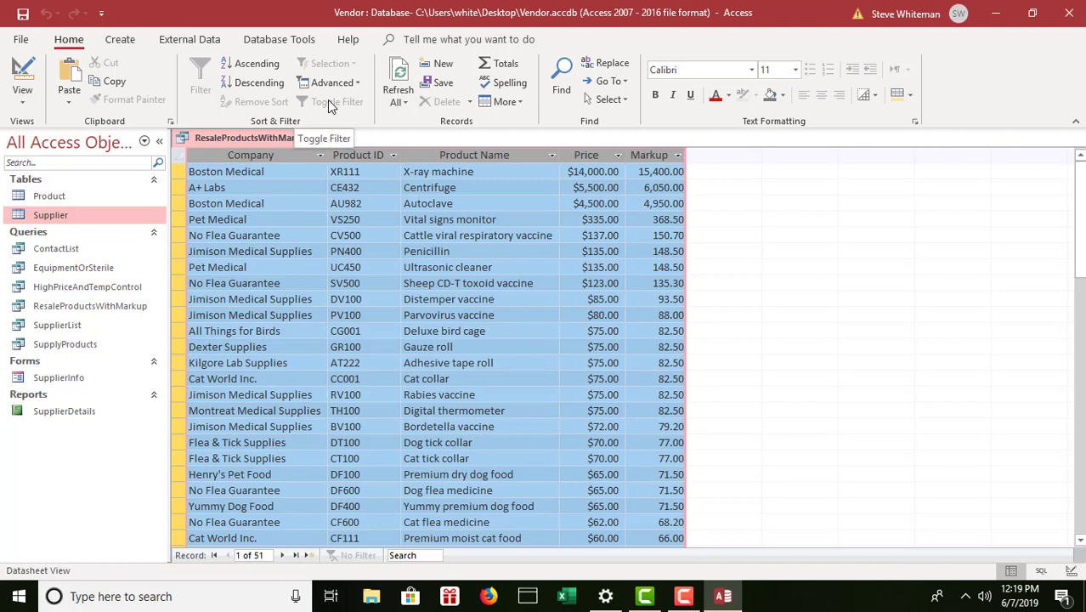
pyautogui.click(23, 18)
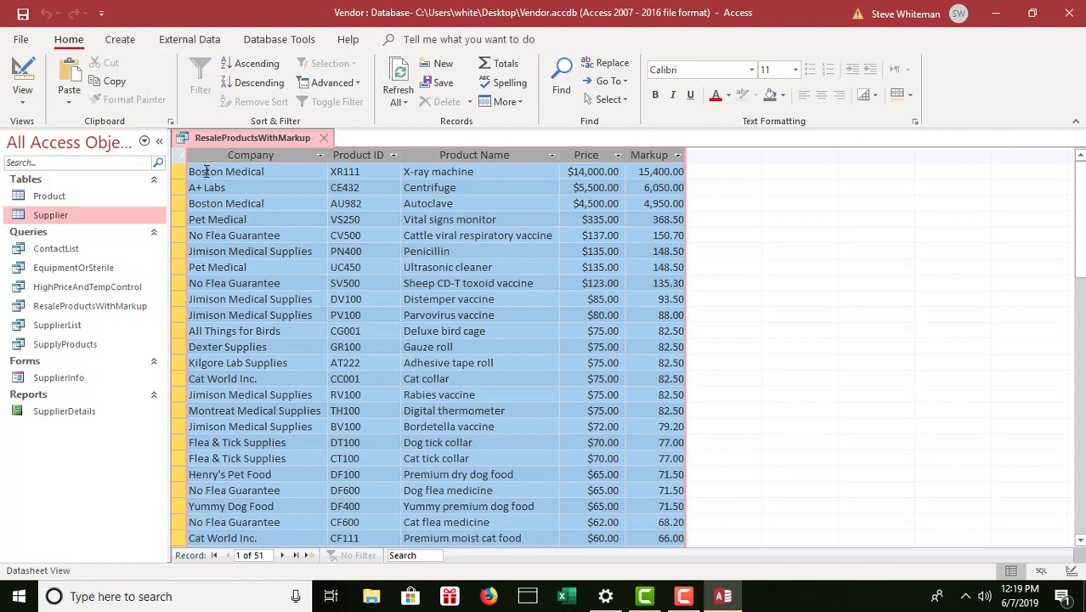
# Close the ResaleProductsWithMarkup query tab.
pyautogui.click(329, 140)
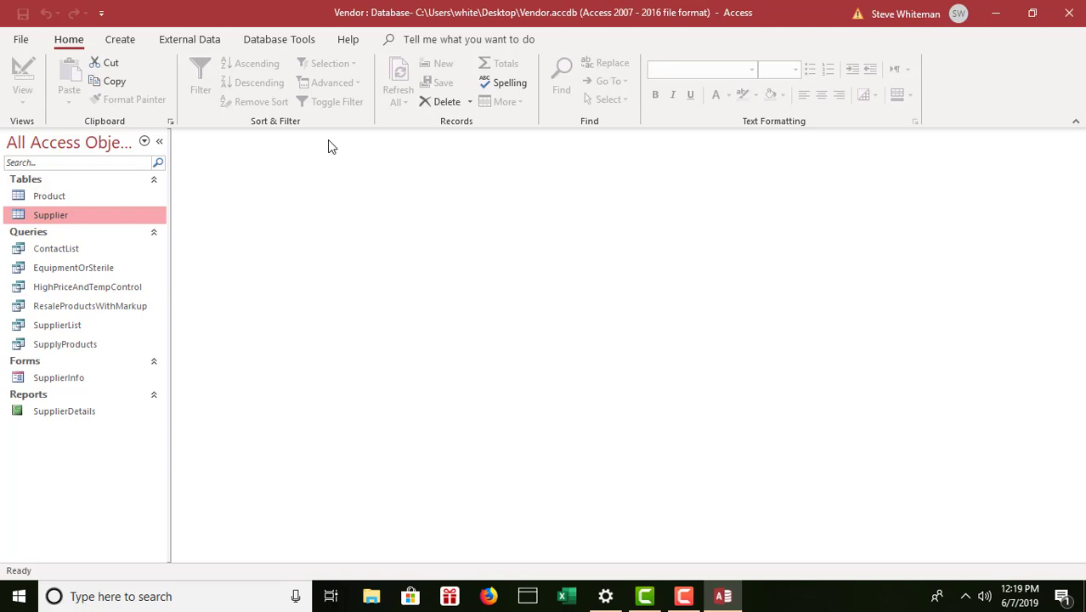
# Create a new design-view query on the Product table and enlarge its field list.
pyautogui.click(120, 39)
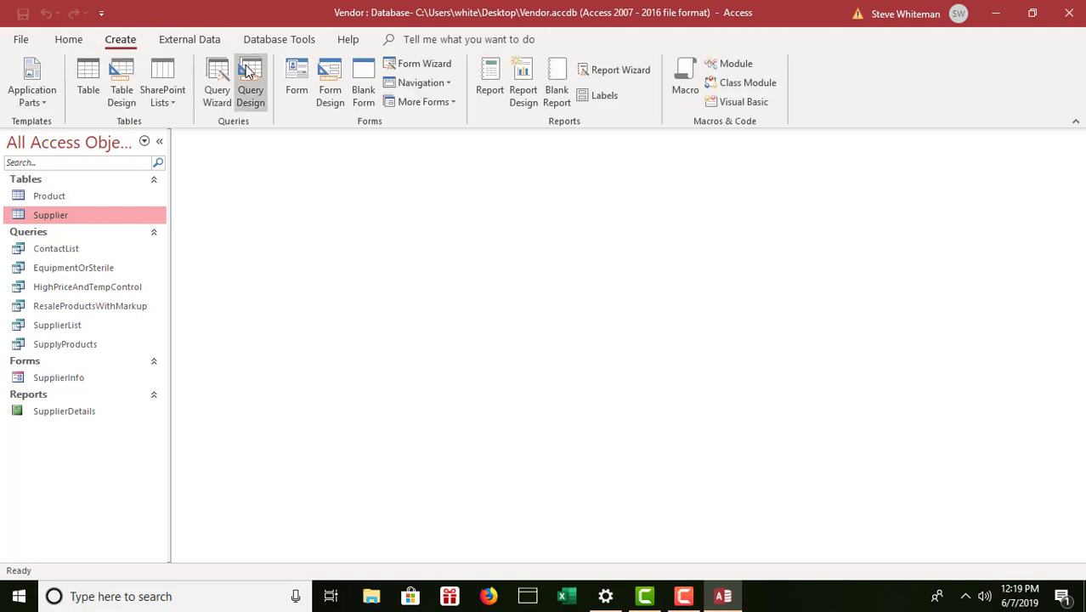
pyautogui.click(250, 76)
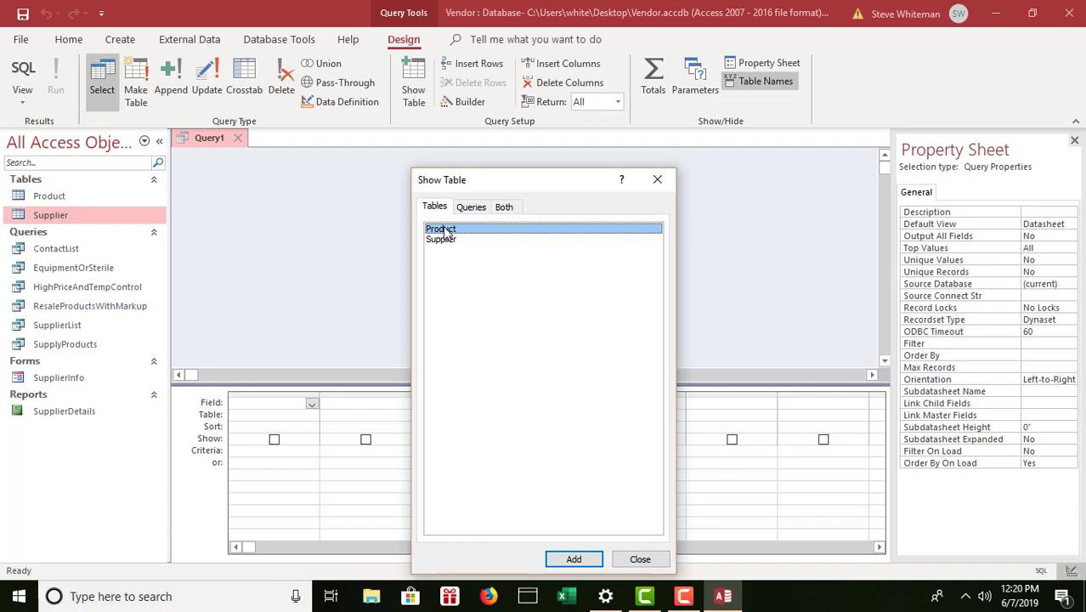
pyautogui.doubleClick(446, 232)
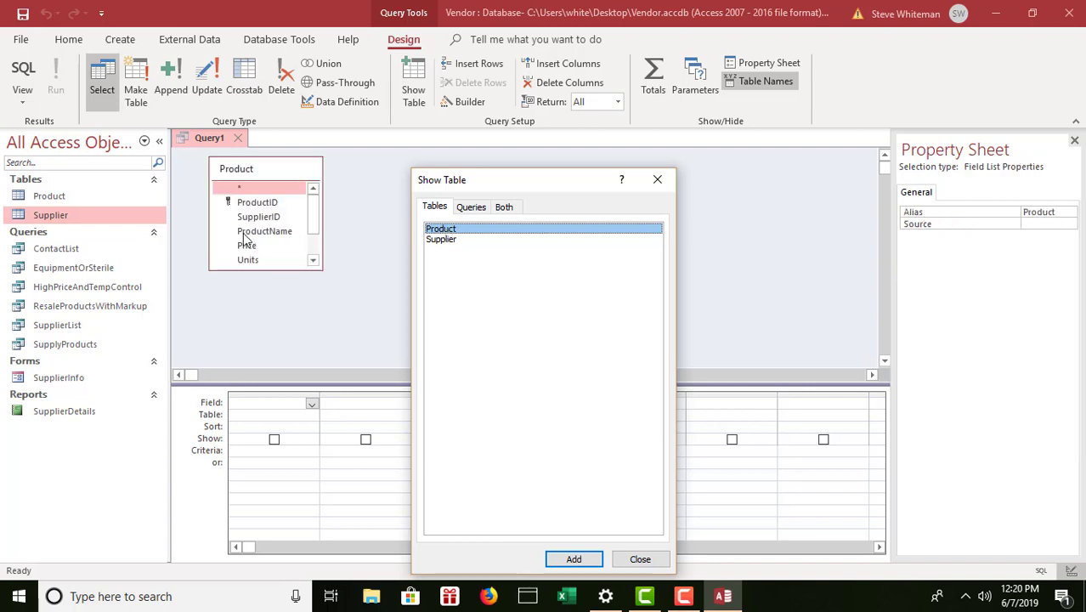
pyautogui.click(642, 559)
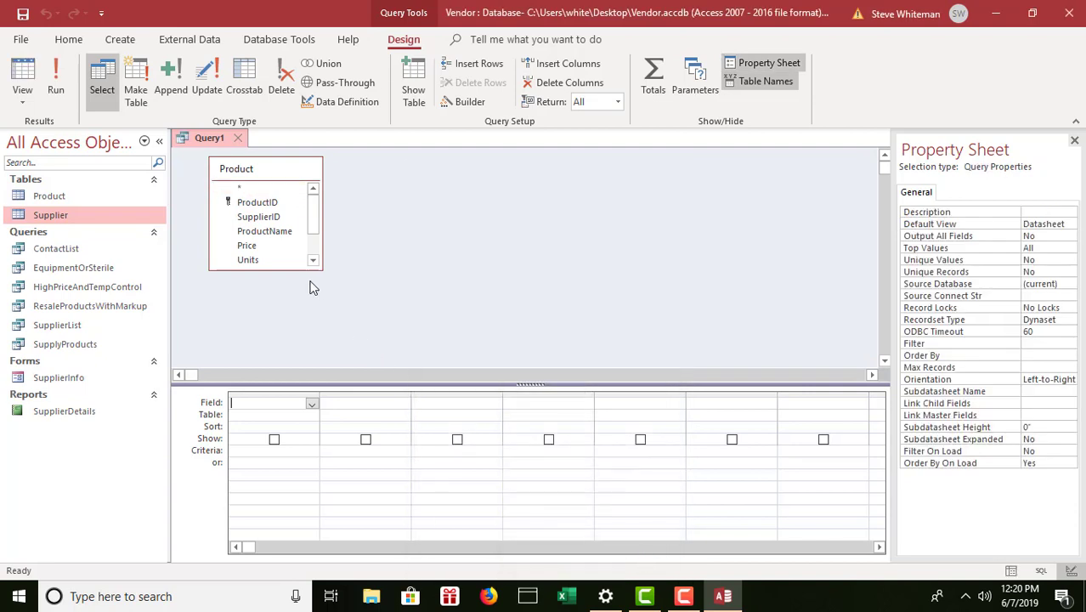
pyautogui.moveTo(283, 268); pyautogui.dragTo(281, 314)
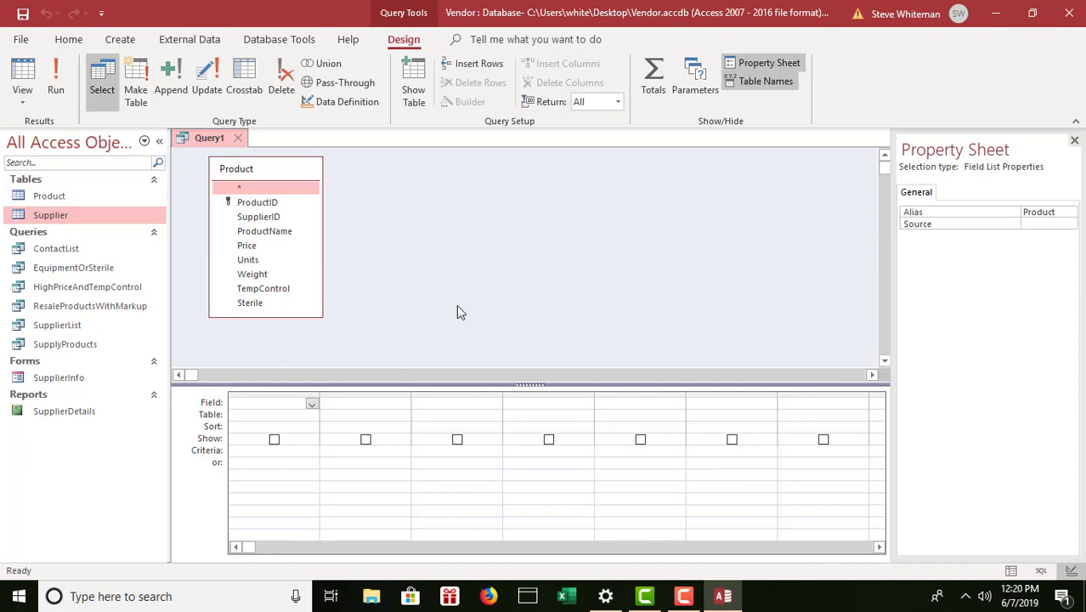
# Add Price to three grid columns and hide the Property Sheet.
pyautogui.doubleClick(247, 246)
pyautogui.doubleClick(248, 247)
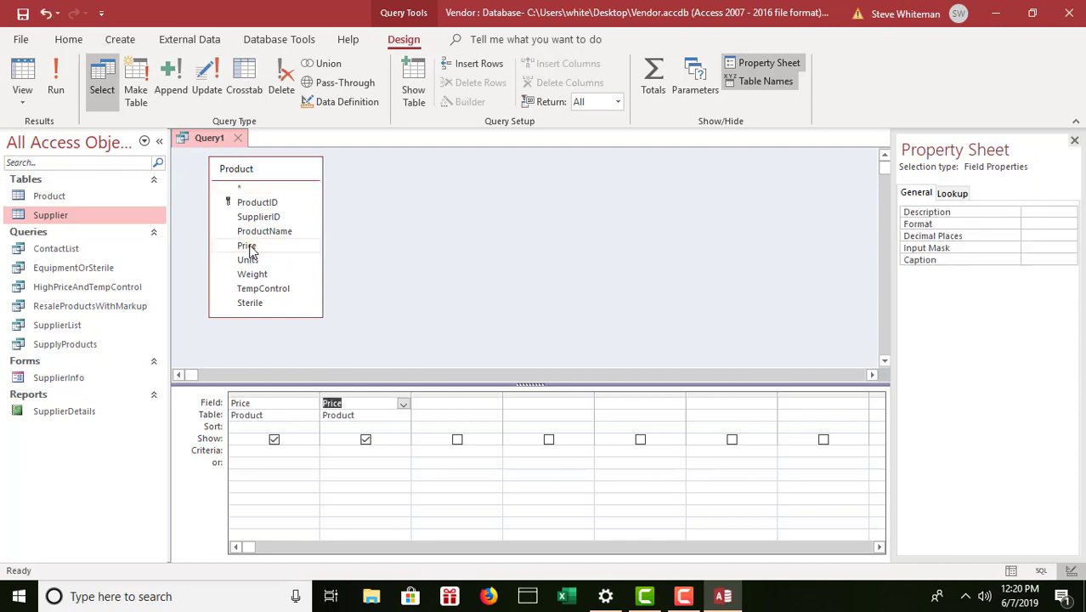
pyautogui.doubleClick(248, 248)
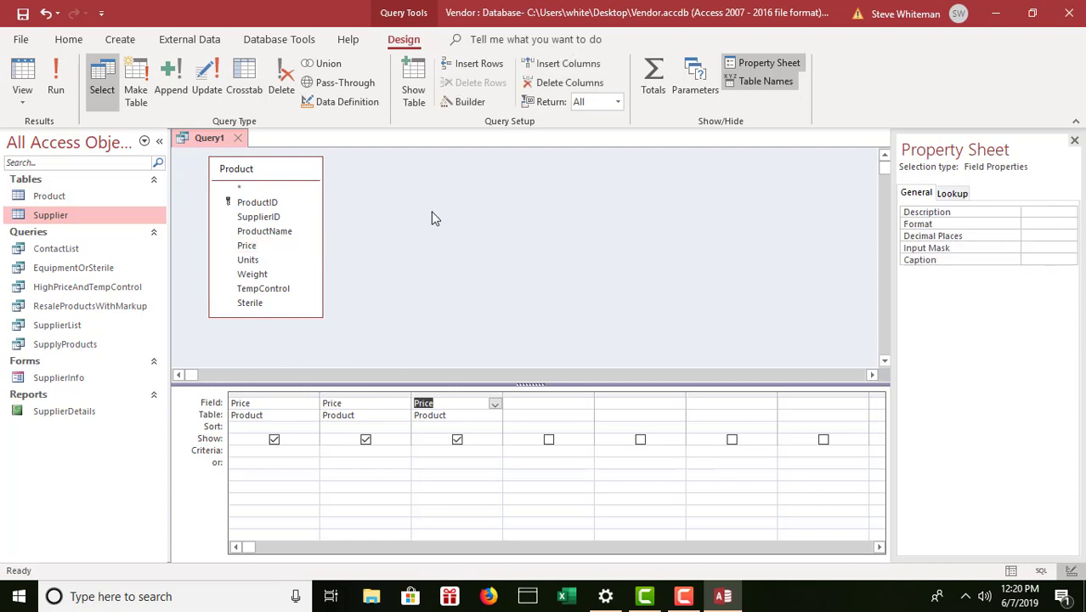
pyautogui.click(1075, 142)
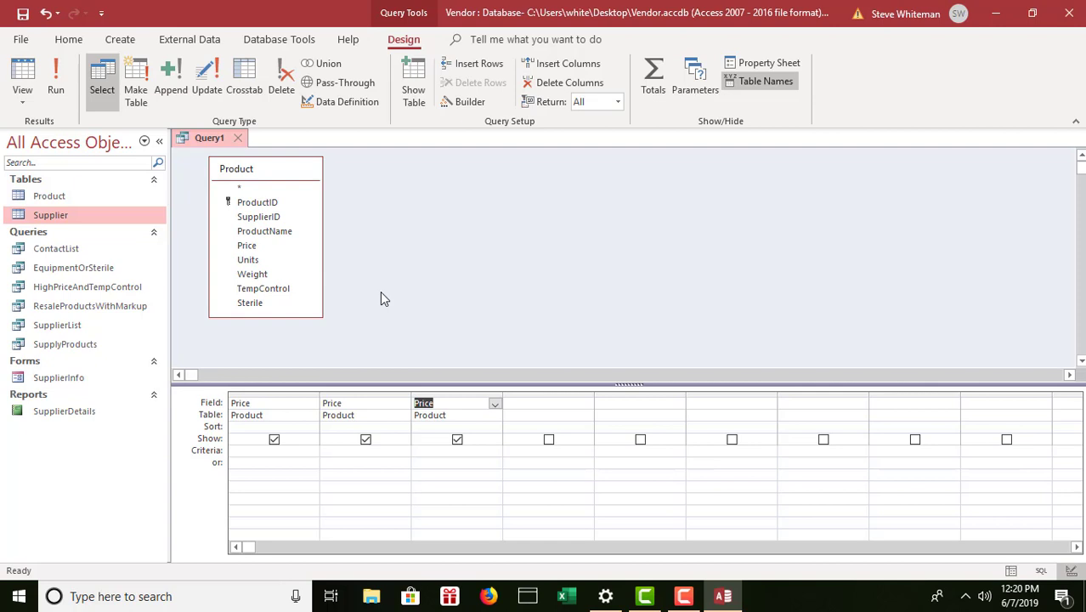
# Enable Totals and set the three Price columns' Total row to Min, Max and Avg.
pyautogui.click(653, 73)
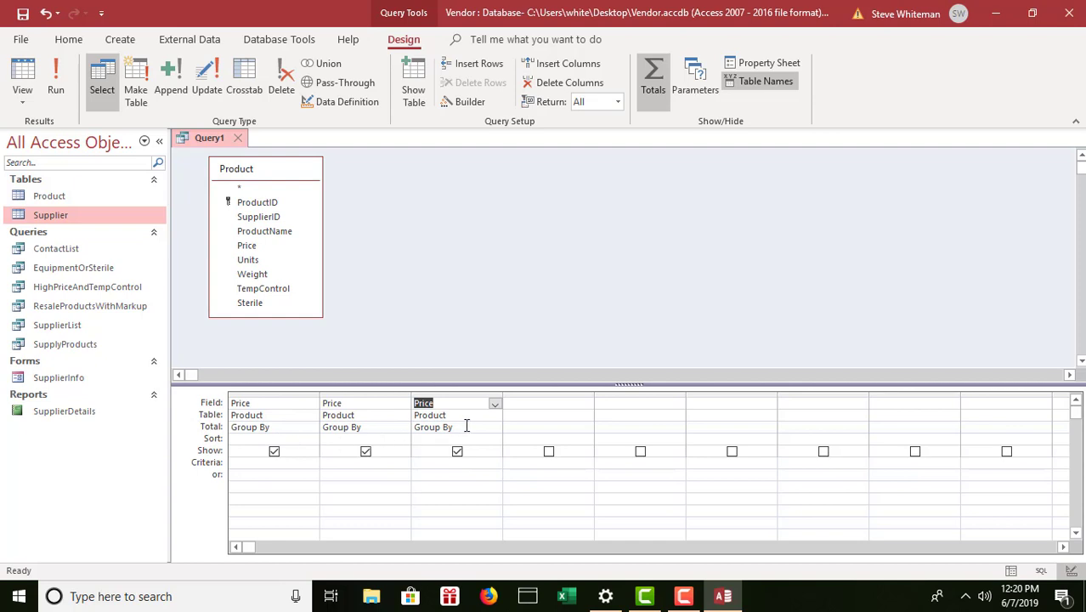
pyautogui.click(286, 427)
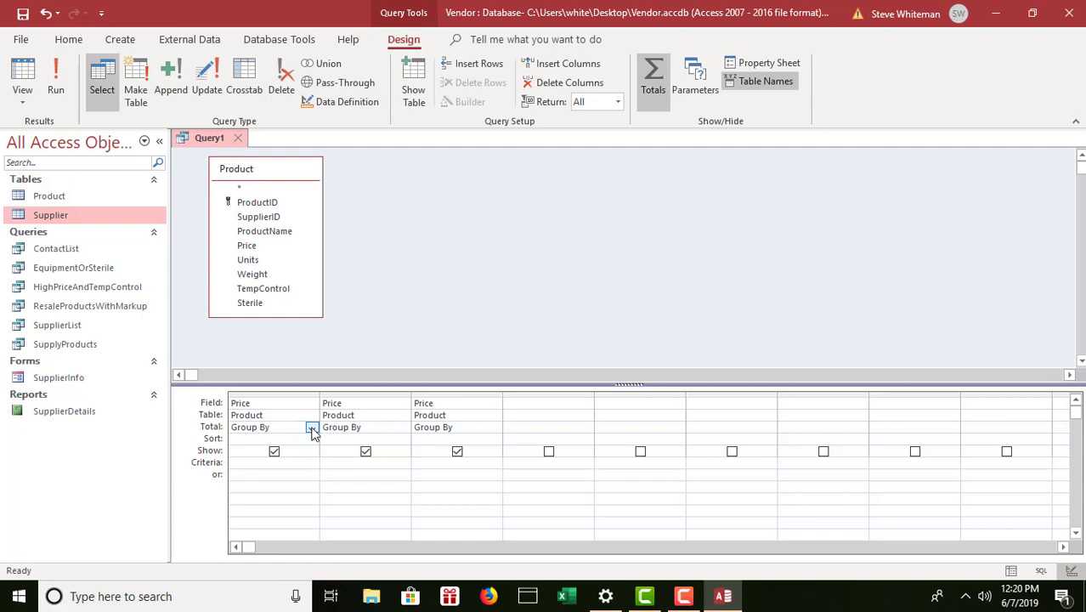
pyautogui.click(312, 428)
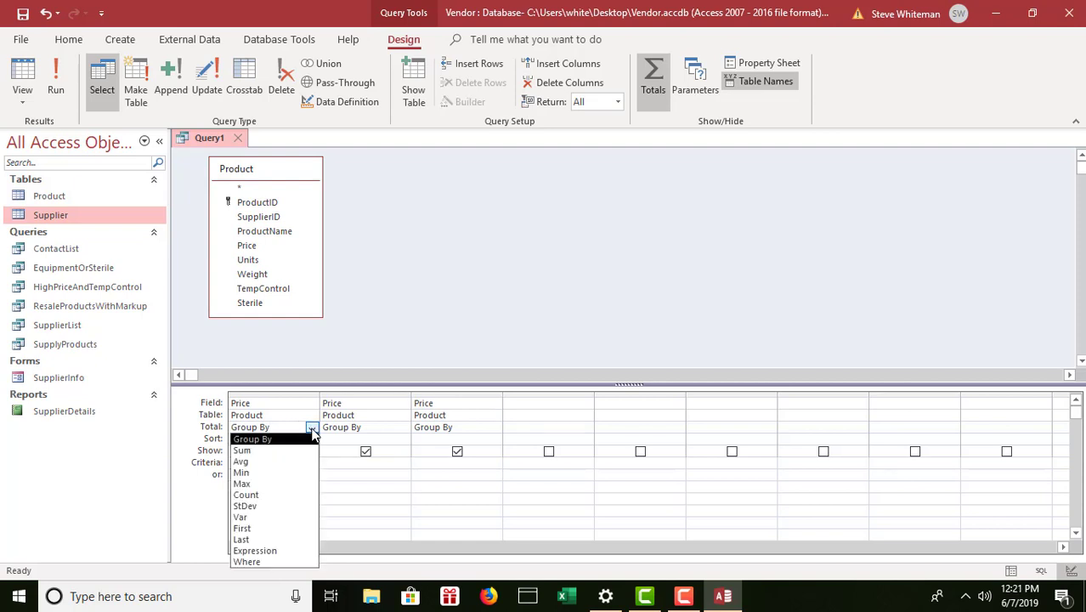
pyautogui.click(269, 474)
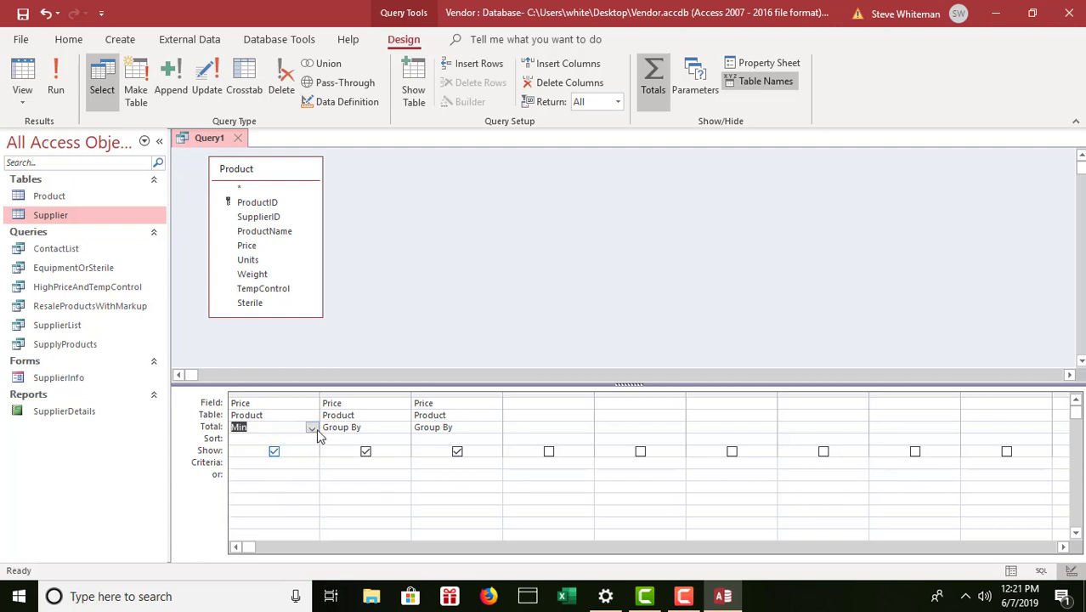
pyautogui.click(381, 429)
pyautogui.click(404, 428)
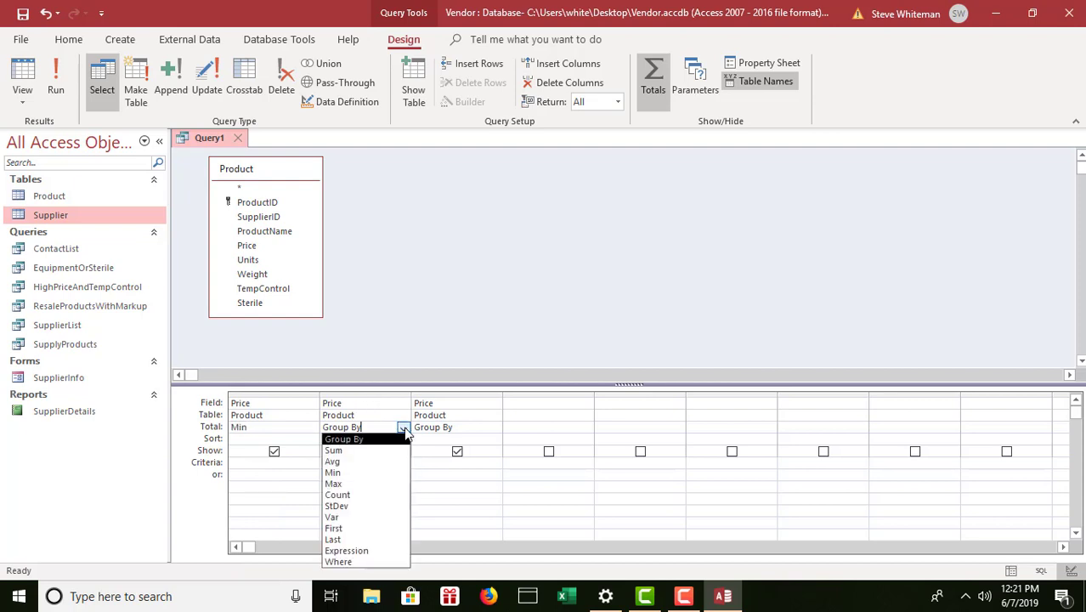
pyautogui.click(351, 485)
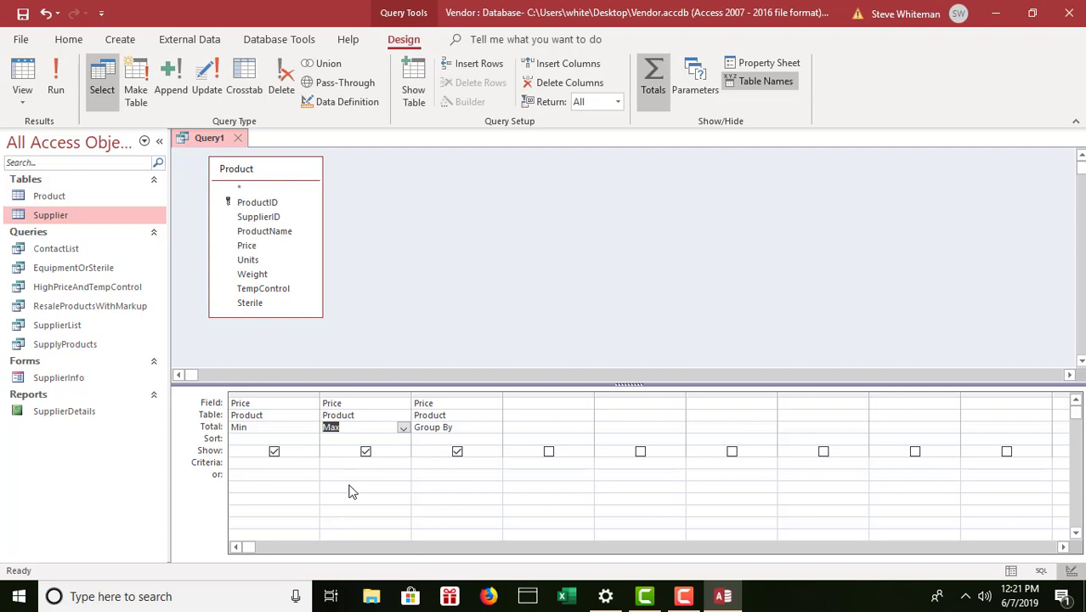
pyautogui.click(472, 428)
pyautogui.click(495, 428)
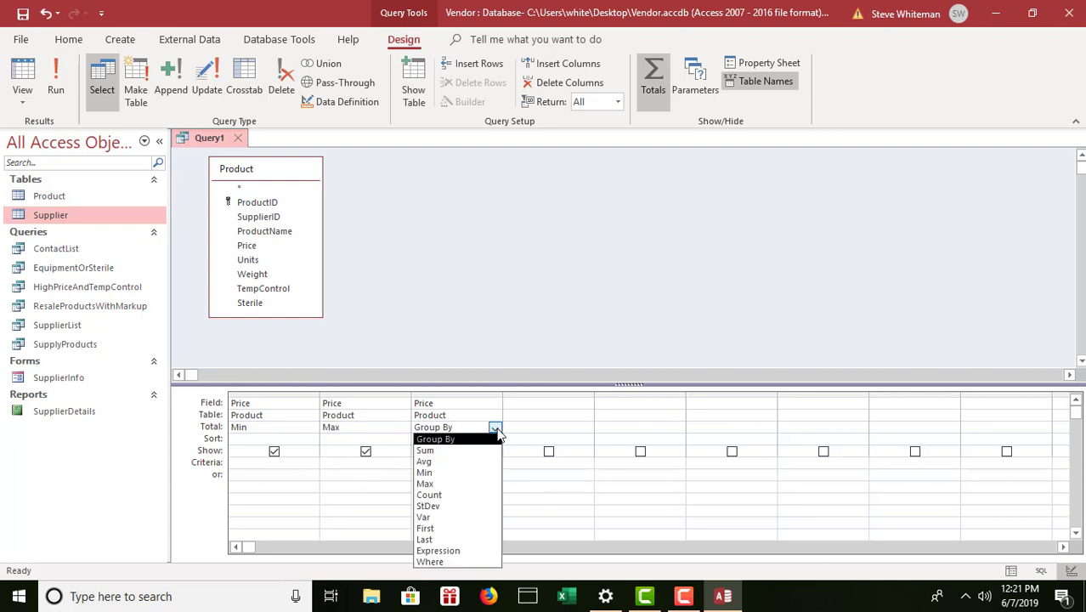
pyautogui.click(449, 461)
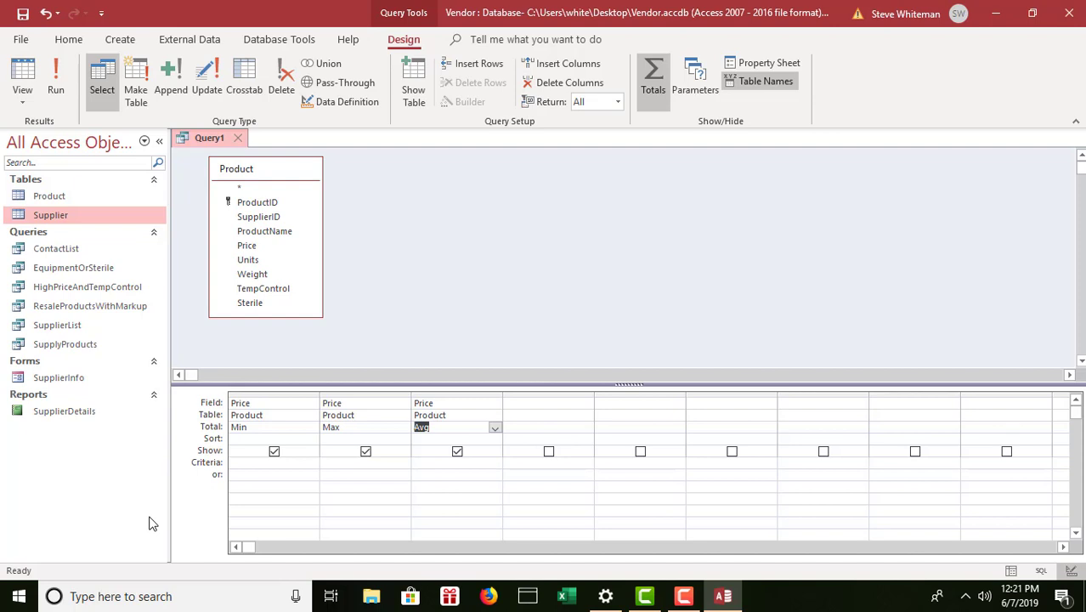
pyautogui.click(231, 403)
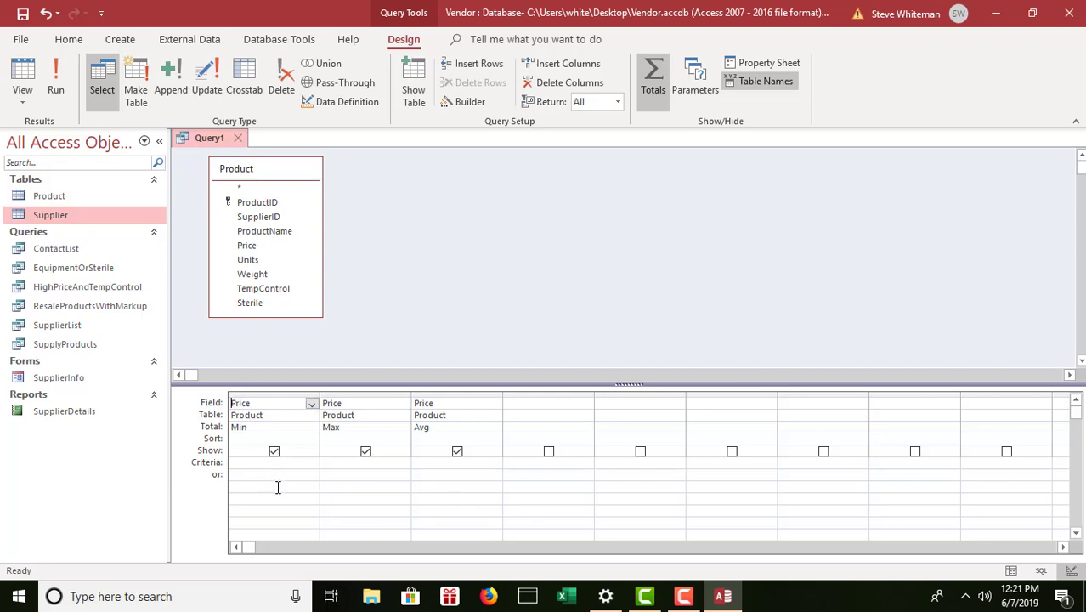
# Prefix the three Price fields with the aliases MinimumPrice:, MaximumPrice: and AveragePrice:.
pyautogui.write('MinimumPrice:Pric')
pyautogui.click(324, 403)
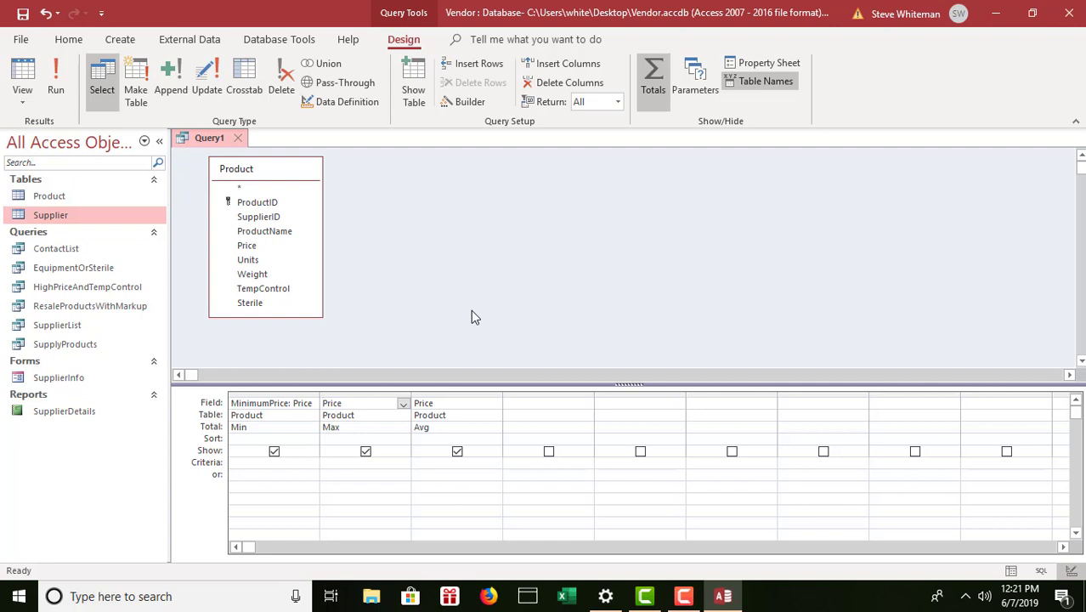
pyautogui.write('MaximumPrice:Pric')
pyautogui.click(416, 403)
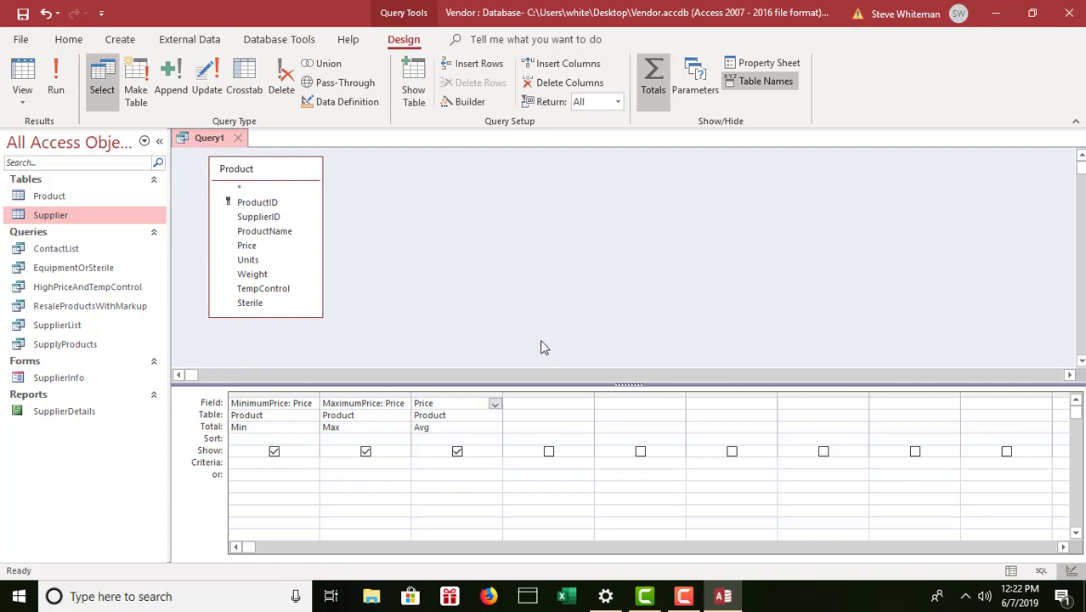
pyautogui.write('AveragePrice:Price')
# Open the MinimumPrice column's properties and set its caption to 'Minimum Price'.
pyautogui.rightClick(266, 404)
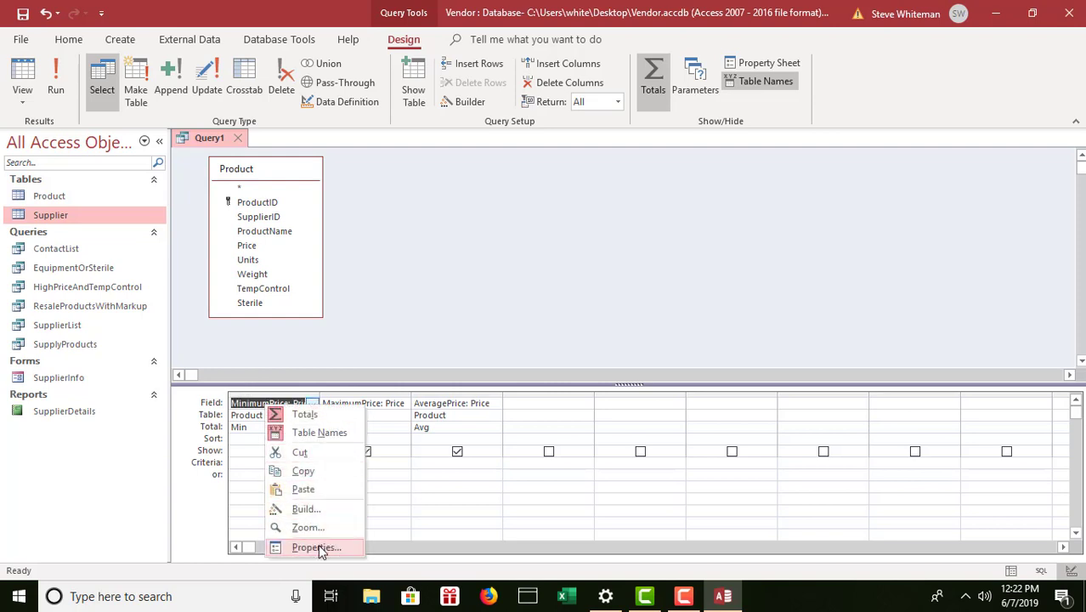
pyautogui.click(317, 546)
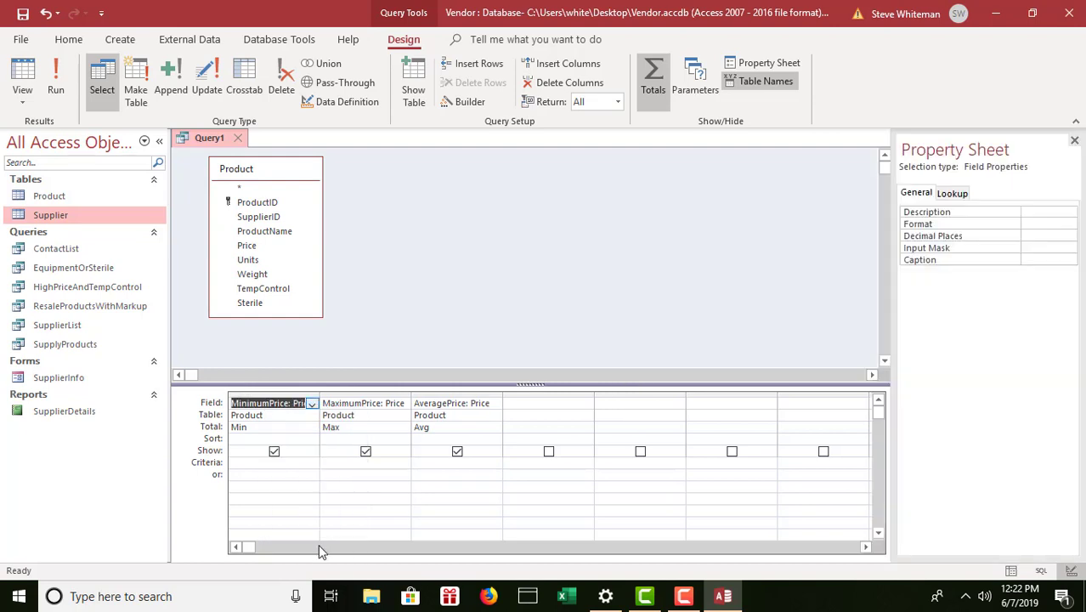
pyautogui.click(1041, 260)
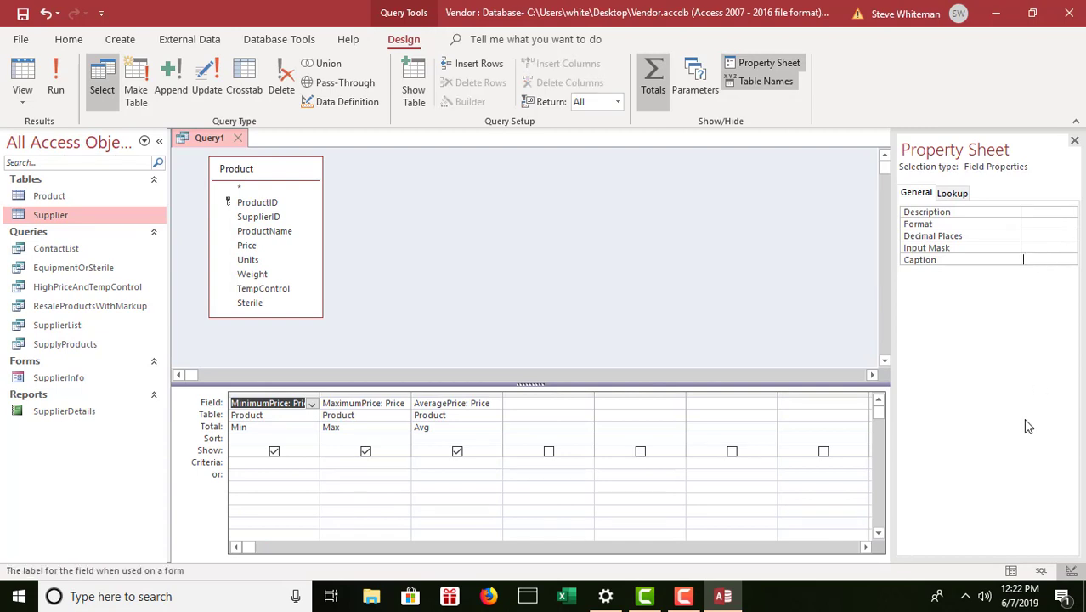
pyautogui.write('Minim')
pyautogui.write('um Pr')
pyautogui.write('ice')
pyautogui.click(355, 403)
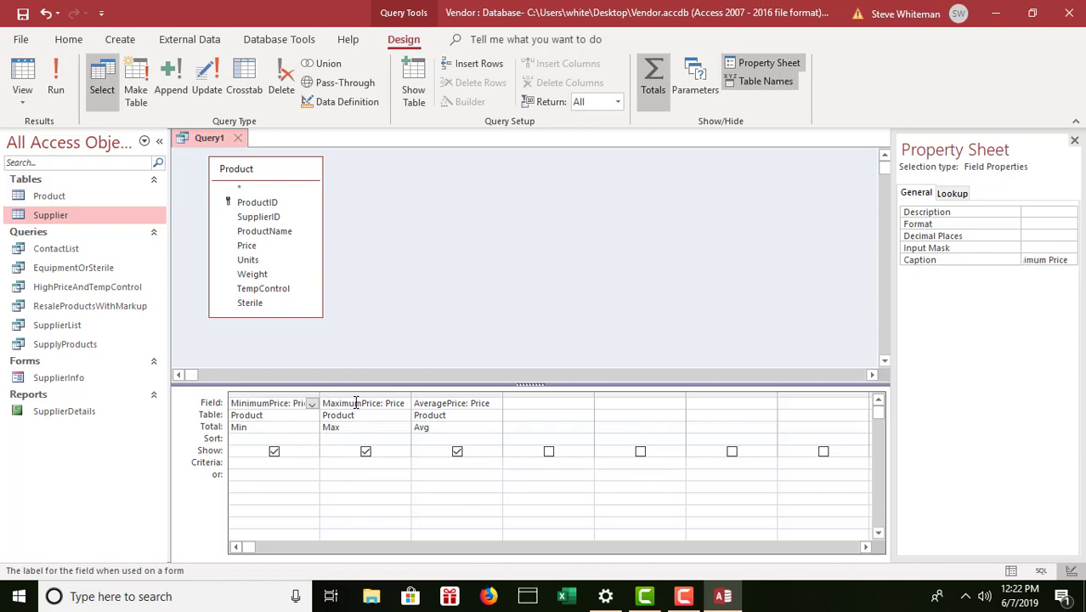
# Caption the MaximumPrice and AveragePrice columns 'Maximum Price' and 'Average Price'.
pyautogui.click(355, 403)
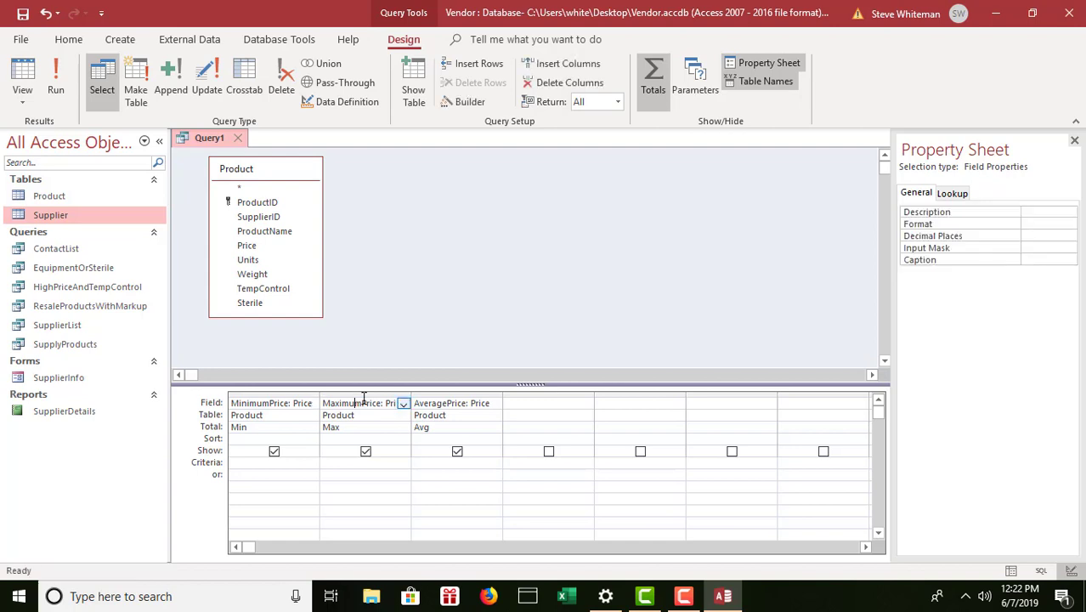
pyautogui.click(1030, 261)
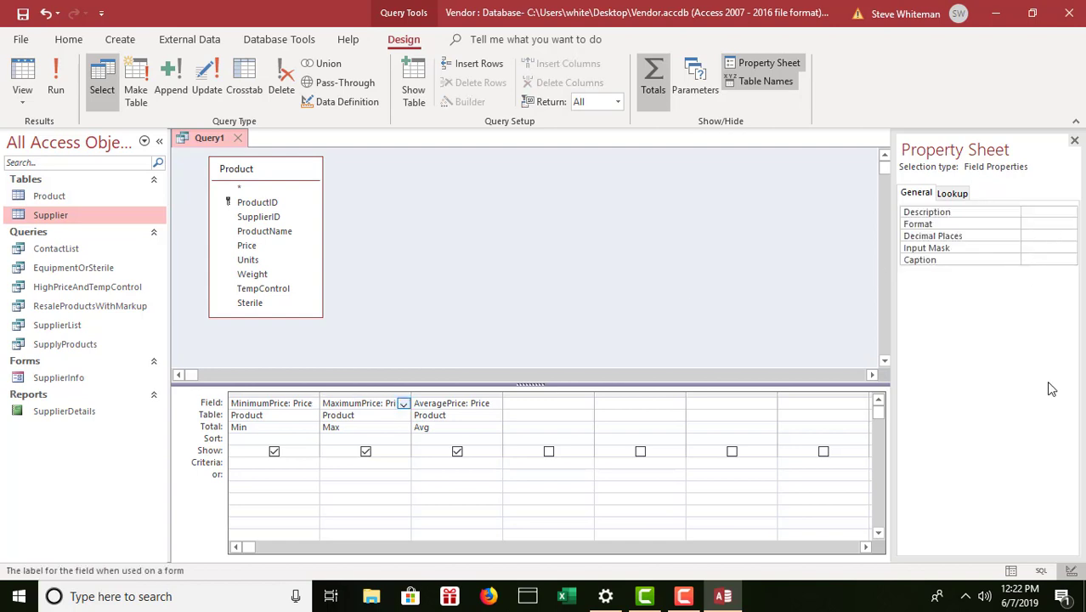
pyautogui.write('Maxi')
pyautogui.write('mum ')
pyautogui.write('Price')
pyautogui.click(448, 403)
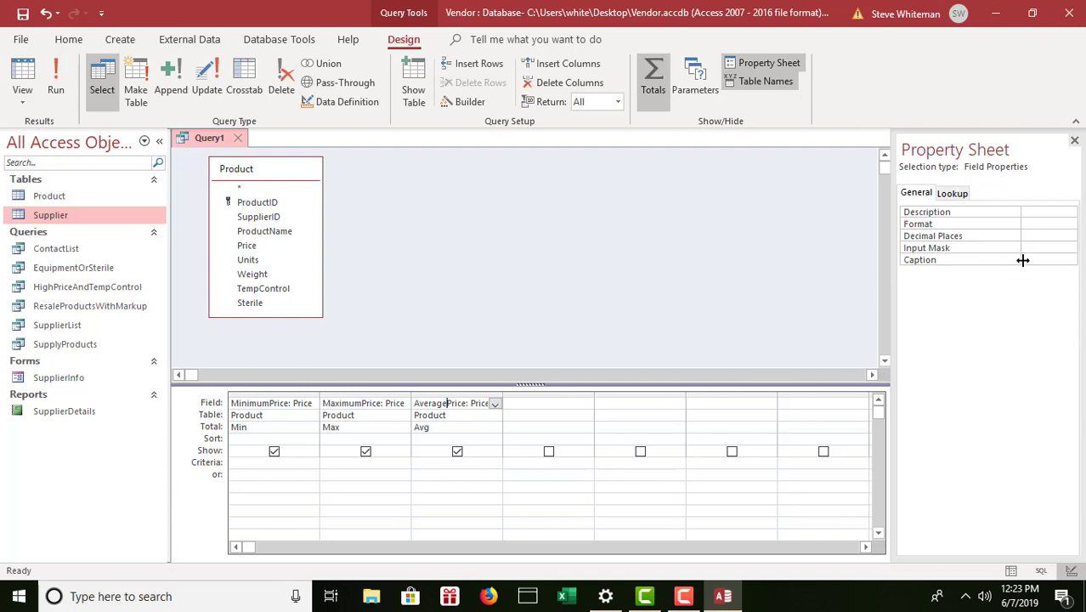
pyautogui.click(1031, 261)
pyautogui.write('A')
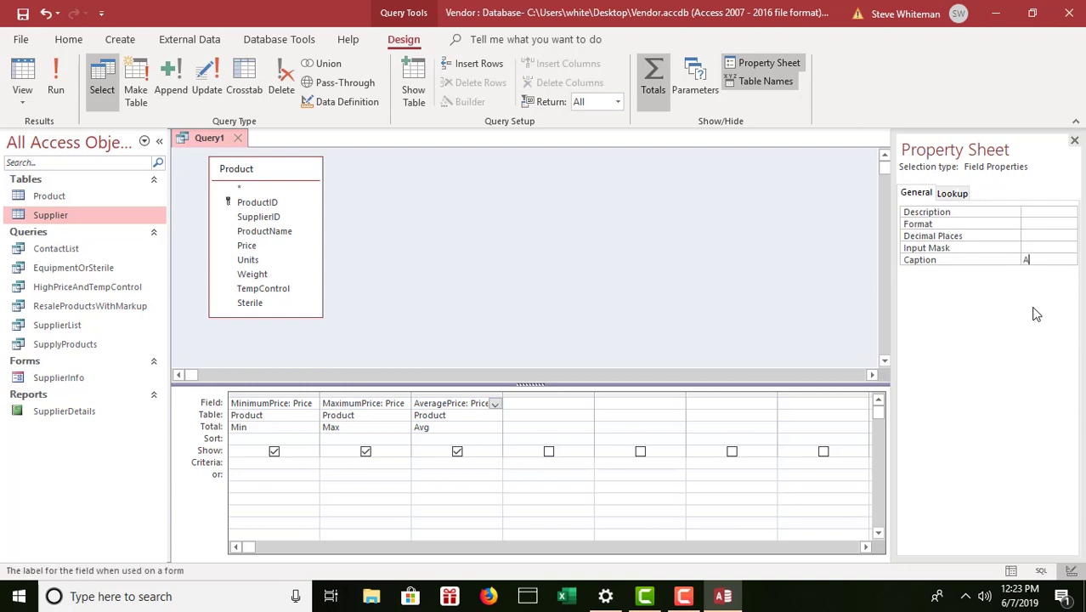
pyautogui.write('verage Price')
# Run the query and autofit the Minimum Price, Maximum Price and Average Price columns.
pyautogui.click(49, 68)
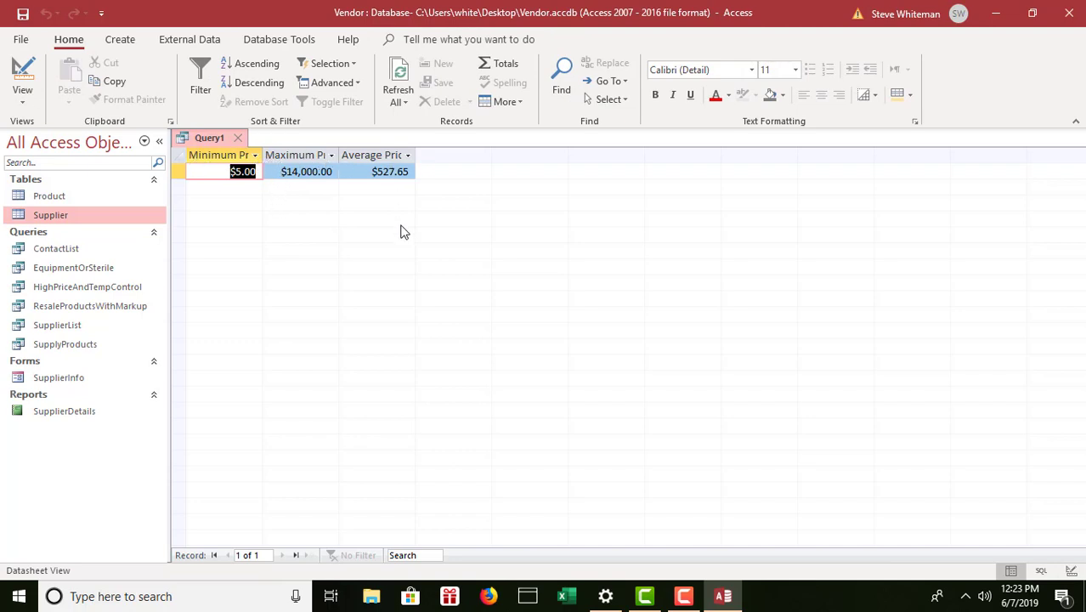
pyautogui.doubleClick(263, 155)
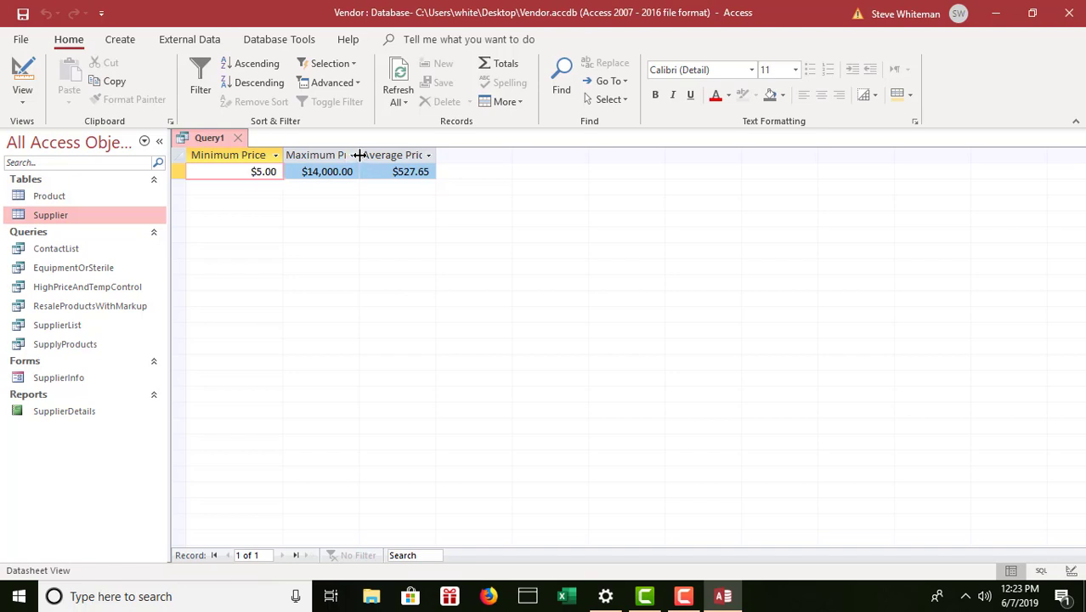
pyautogui.doubleClick(359, 155)
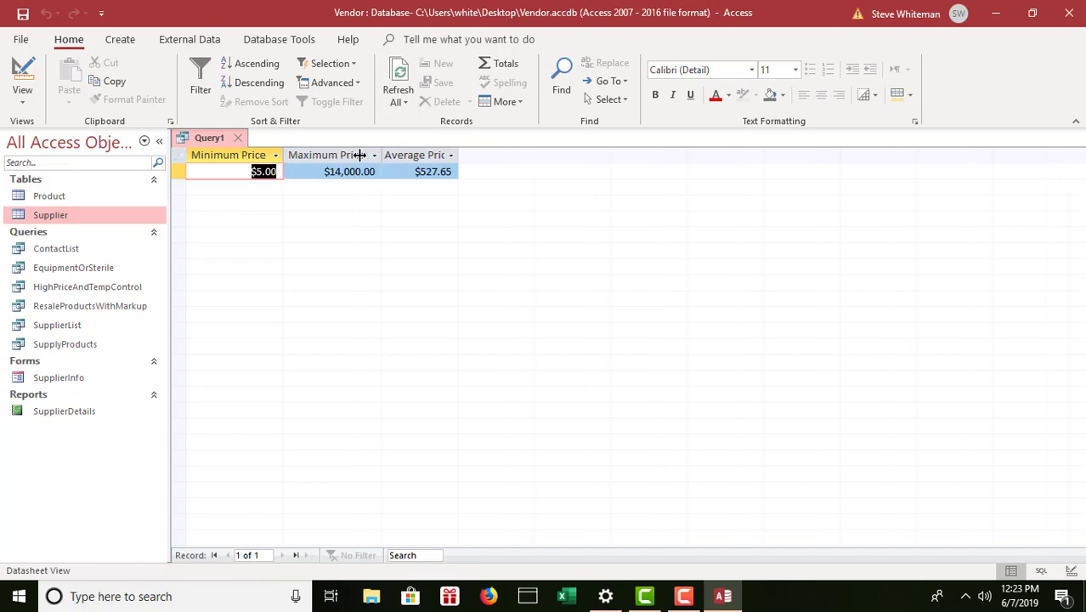
pyautogui.doubleClick(459, 155)
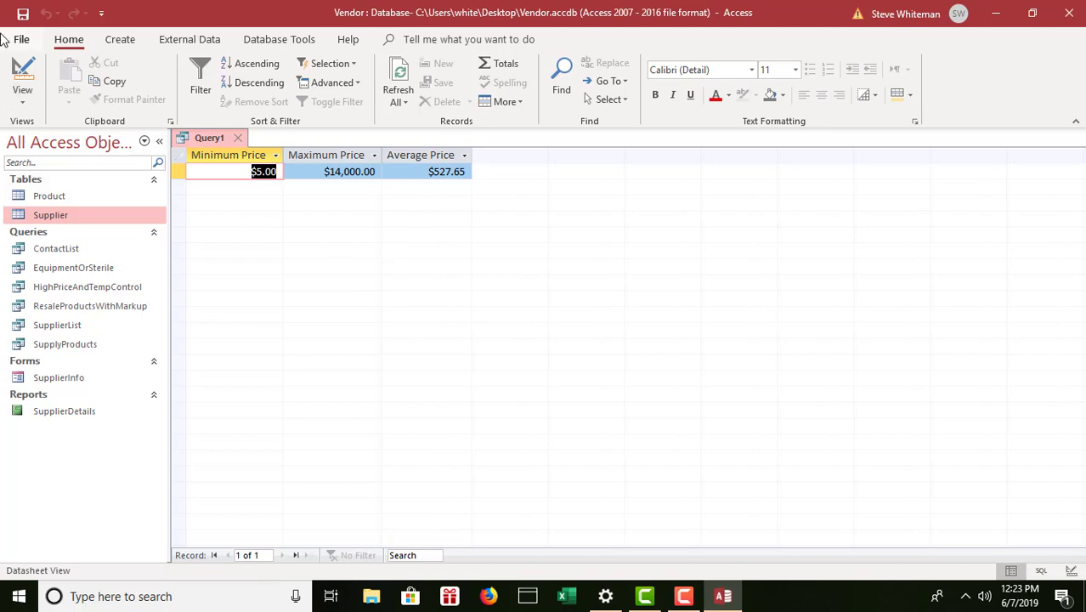
# Save the query as PriceStatistics and close it.
pyautogui.click(23, 15)
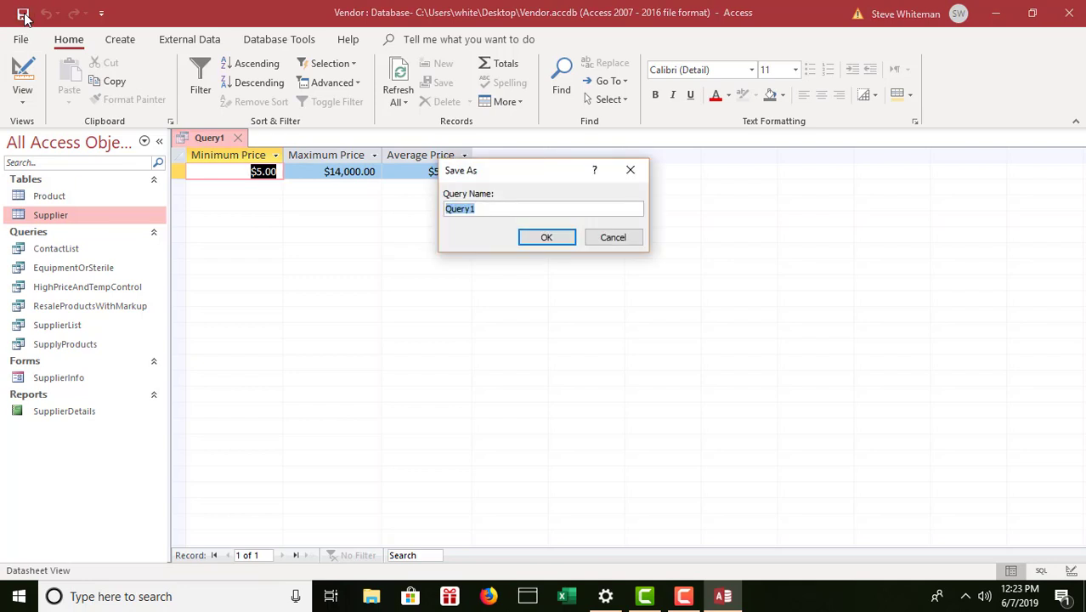
pyautogui.write('PriceStatistics')
pyautogui.click(554, 240)
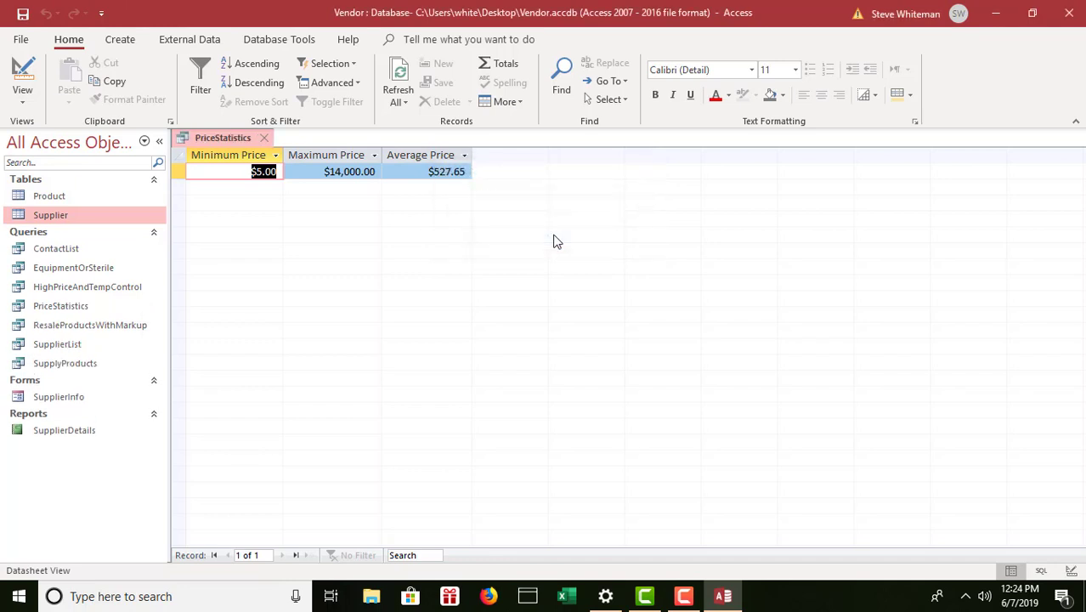
pyautogui.click(270, 138)
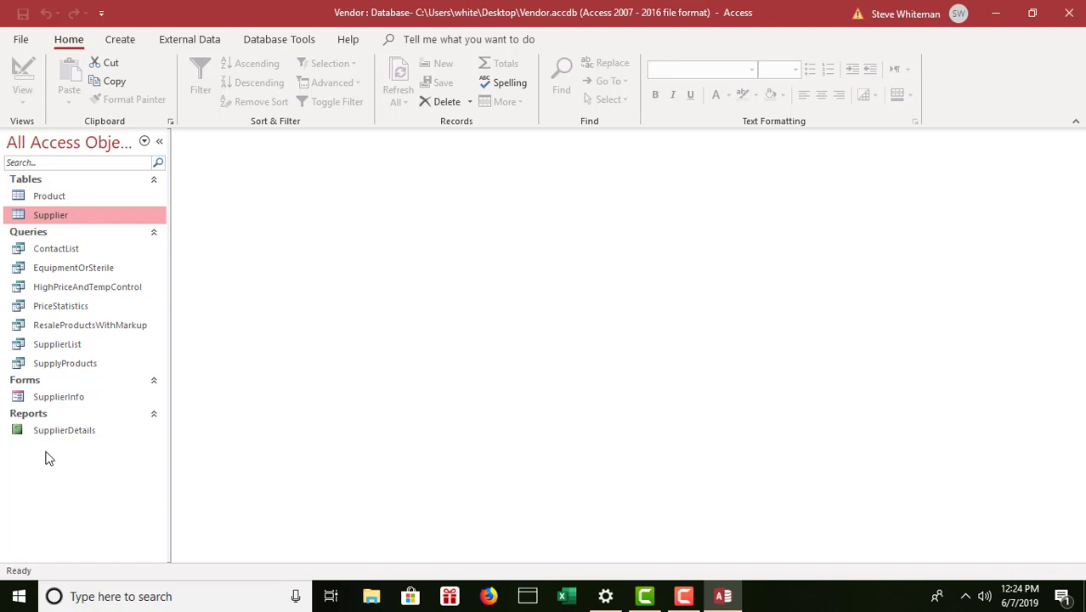
pyautogui.rightClick(61, 308)
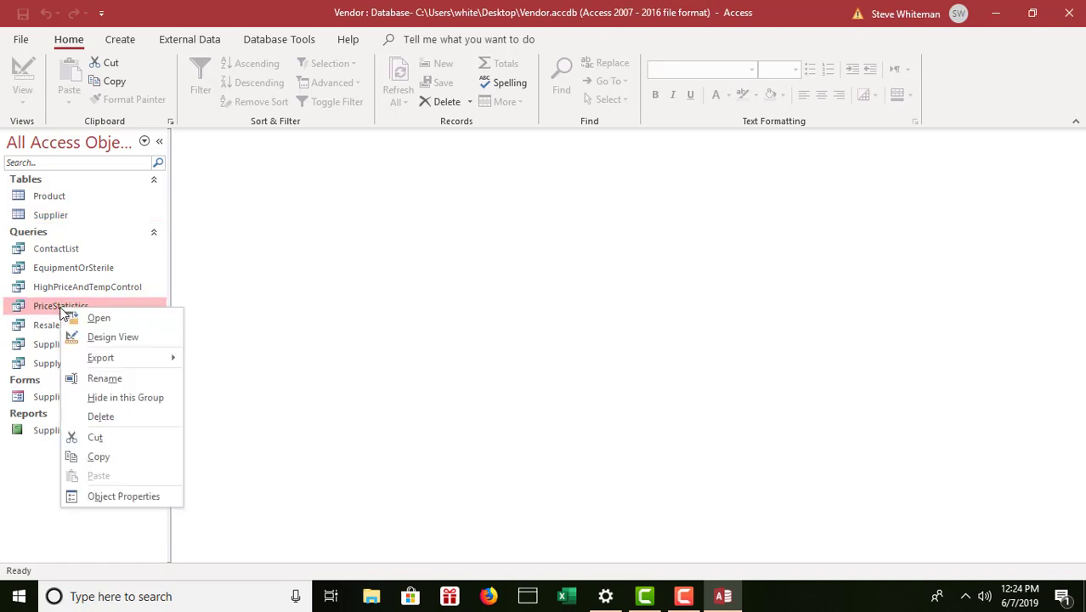
# Copy and paste PriceStatistics as a new query named PriceStatisticsBySupplier.
pyautogui.click(99, 459)
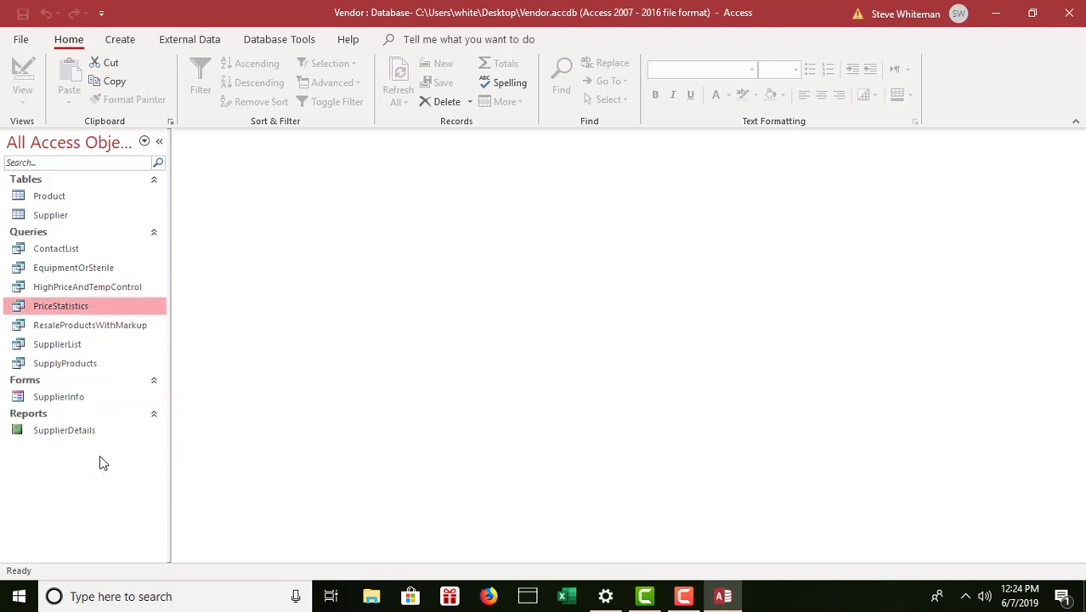
pyautogui.rightClick(49, 457)
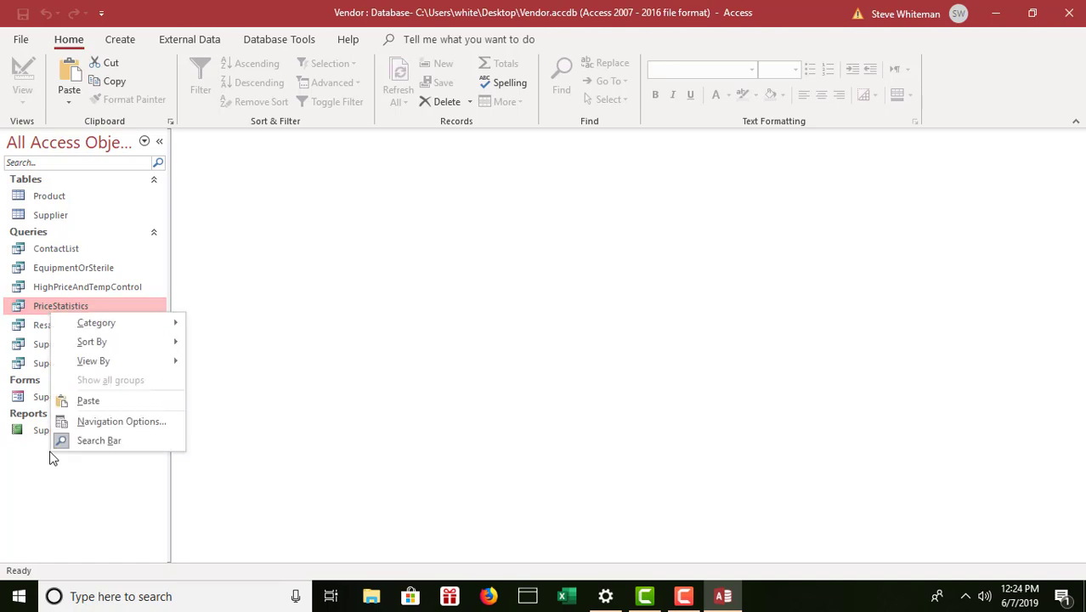
pyautogui.click(89, 401)
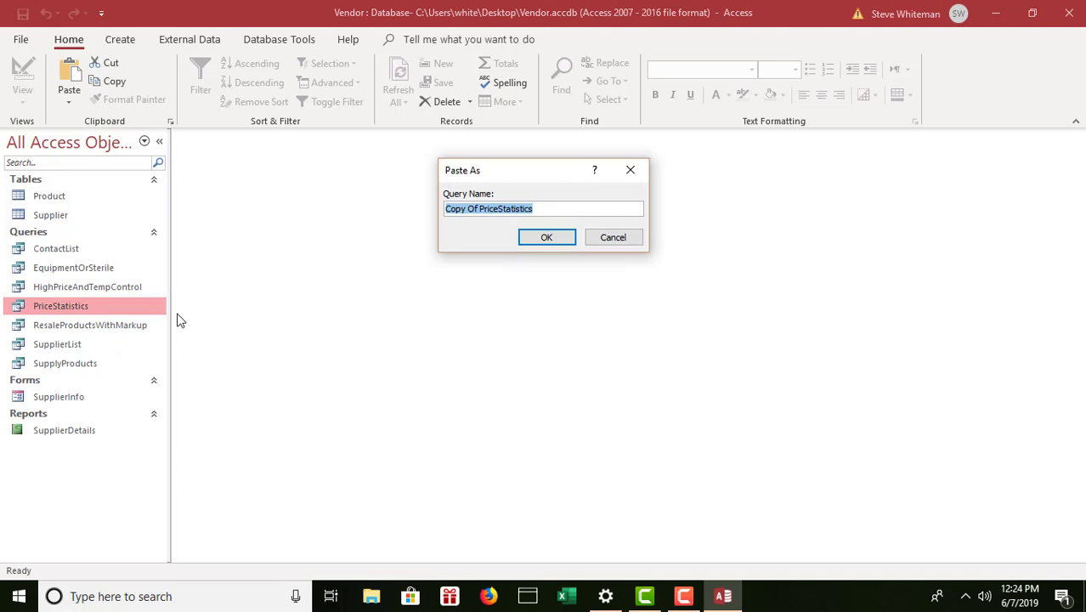
pyautogui.click(477, 209)
pyautogui.moveTo(478, 209); pyautogui.dragTo(426, 204)
pyautogui.press('Delete')
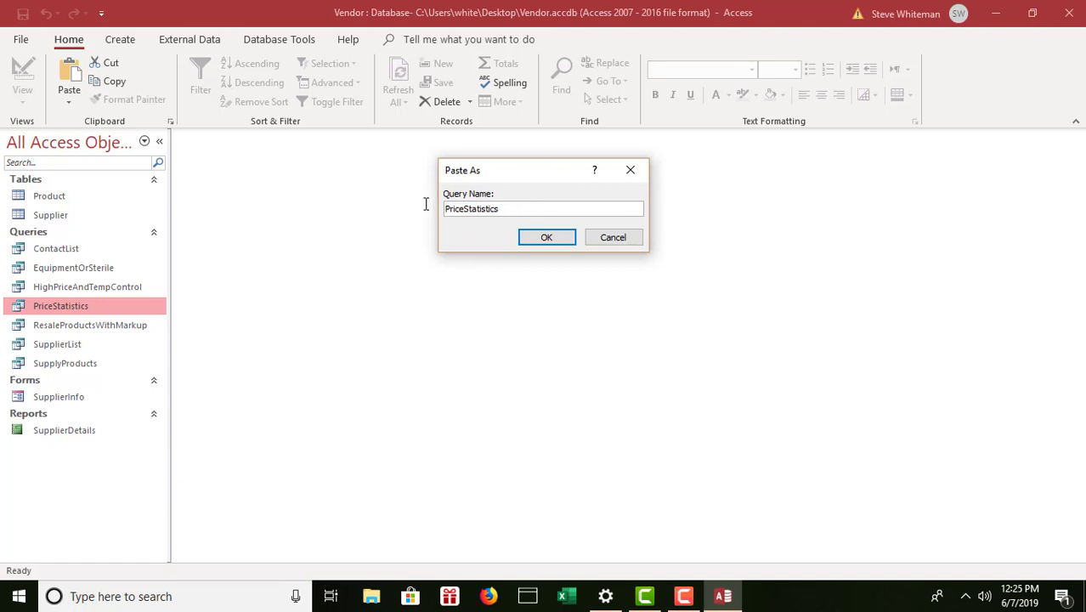
pyautogui.click(530, 209)
pyautogui.write('BySupplier')
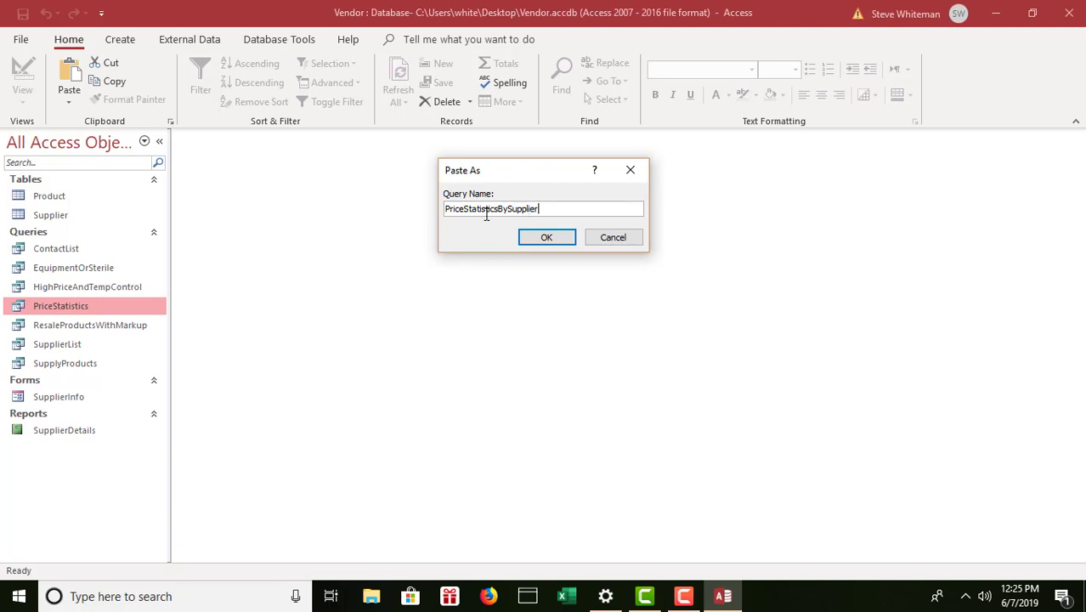
pyautogui.click(546, 238)
pyautogui.click(75, 326)
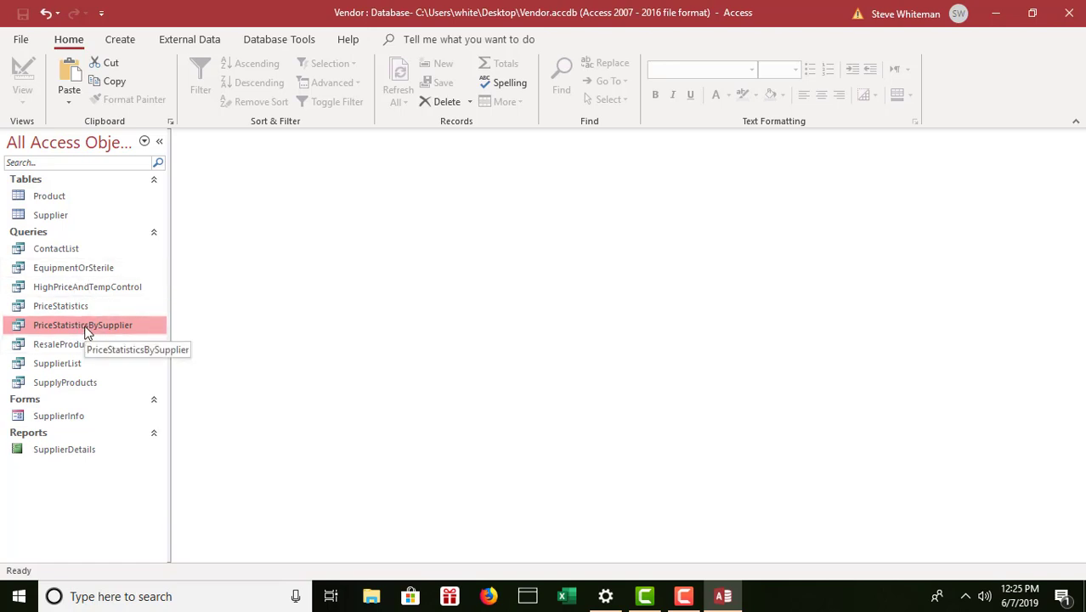
# Open PriceStatisticsBySupplier in Design View.
pyautogui.rightClick(88, 332)
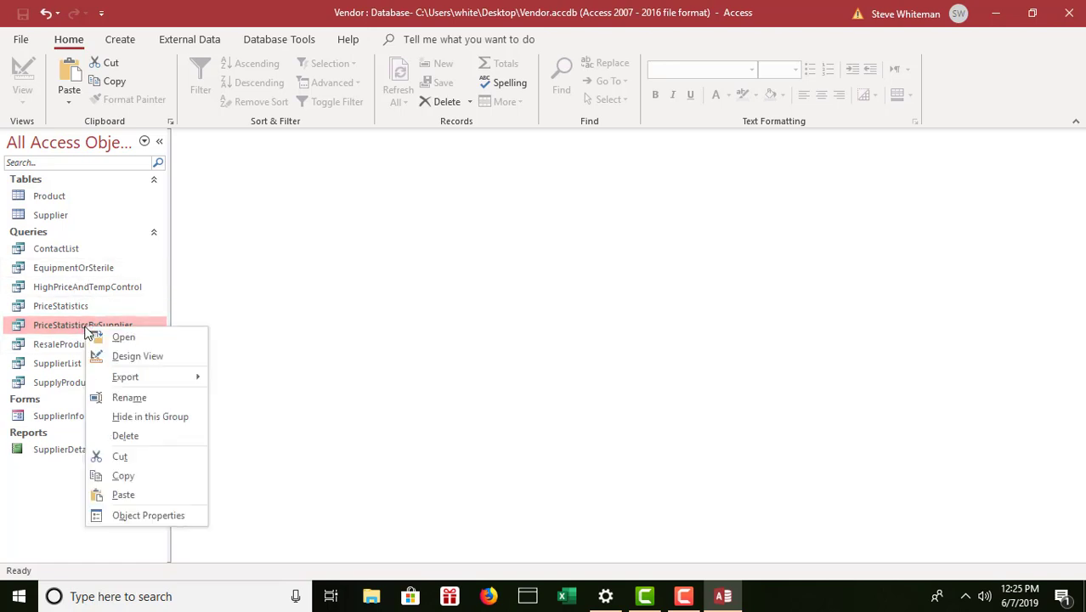
pyautogui.click(149, 357)
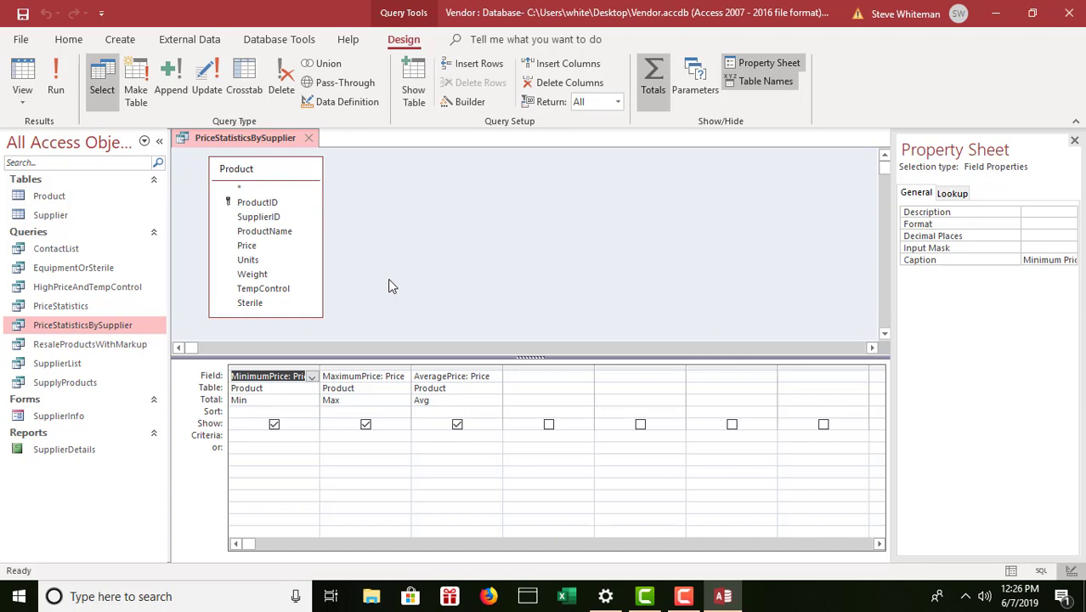
# Remove the Product table from the design and add the Supplier table instead.
pyautogui.click(281, 205)
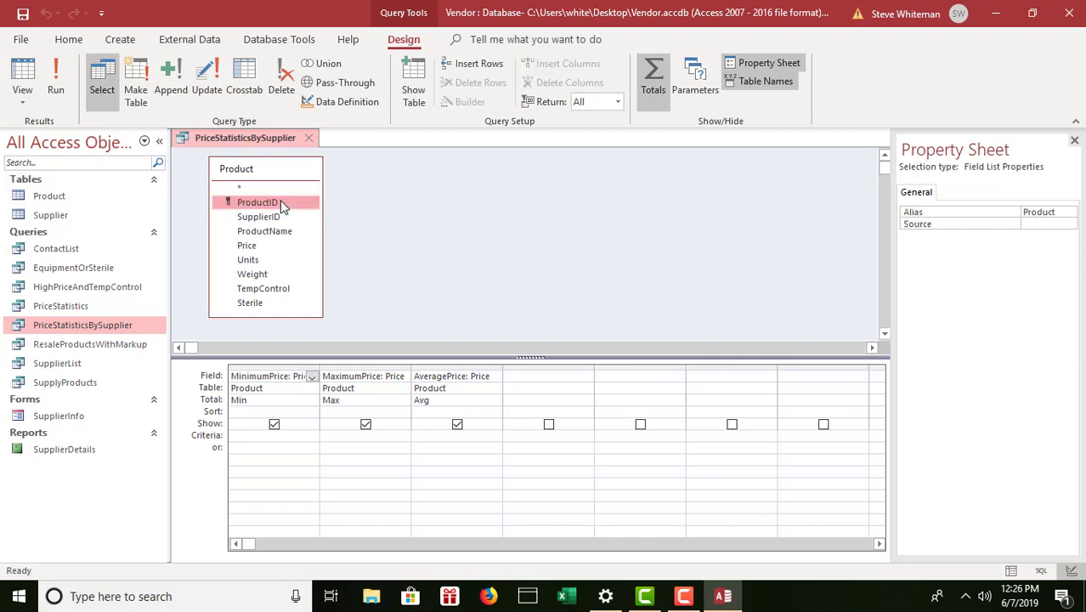
pyautogui.press('Delete')
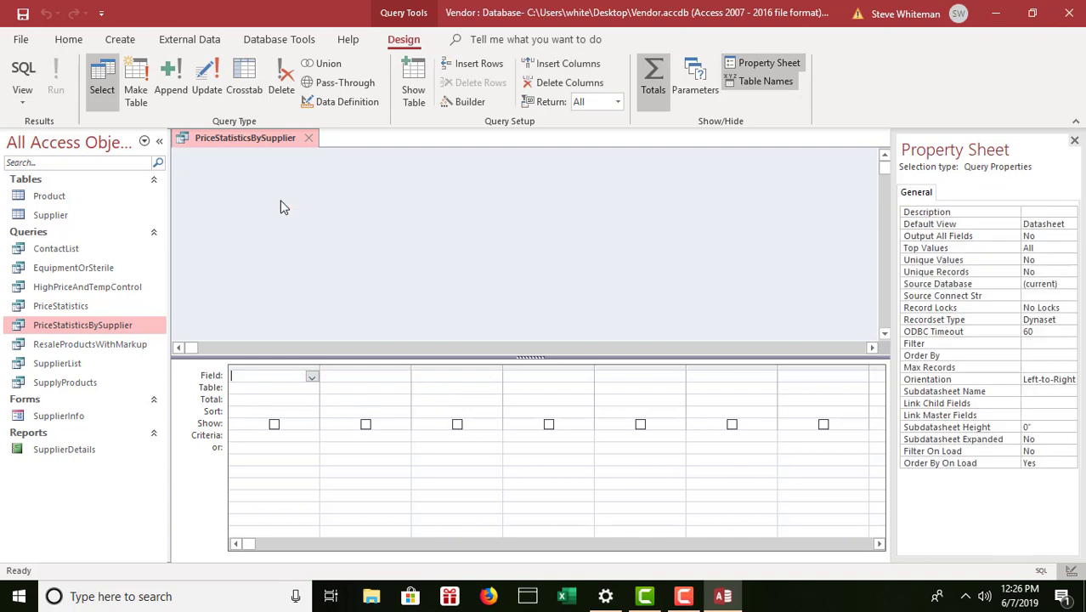
pyautogui.click(414, 79)
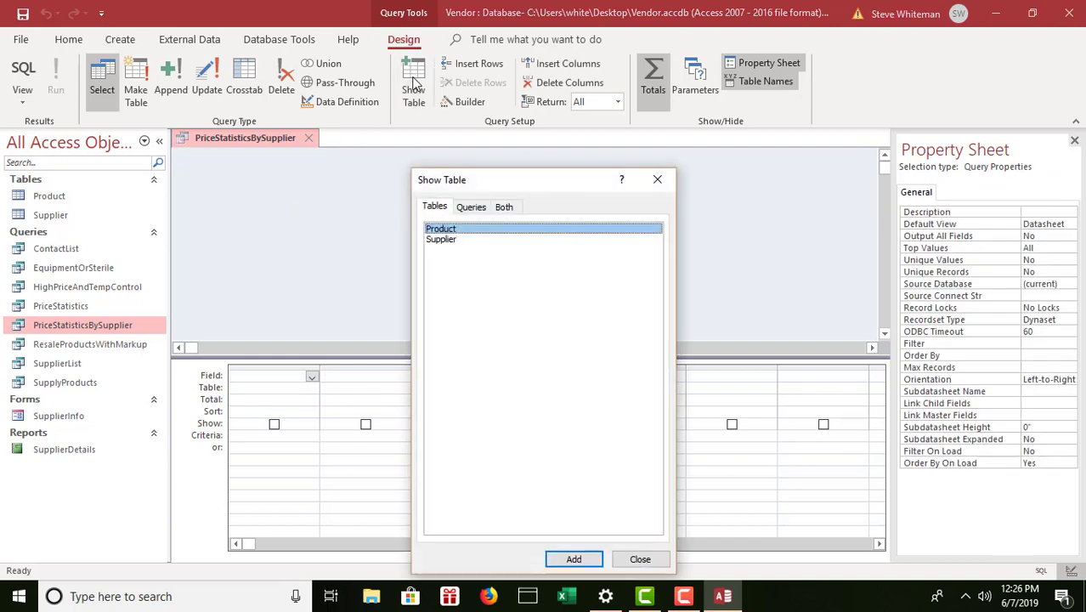
pyautogui.doubleClick(441, 241)
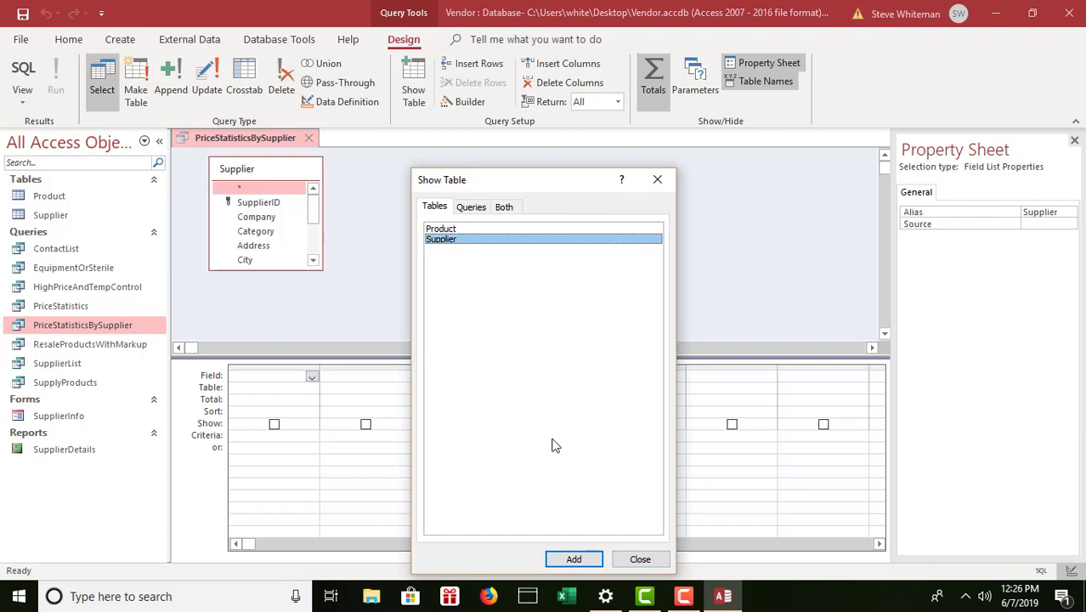
pyautogui.click(638, 559)
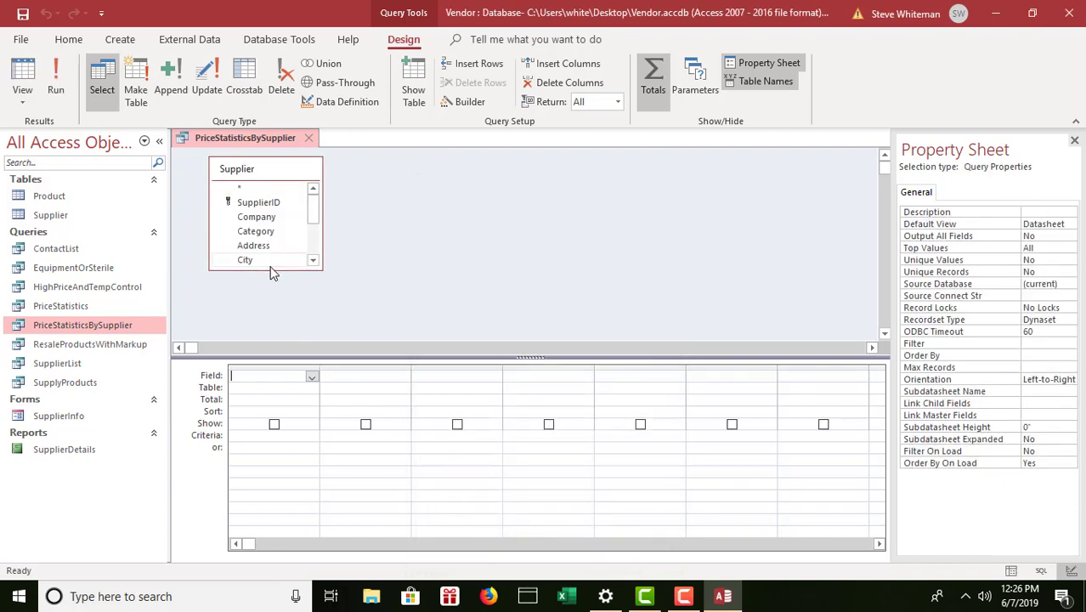
# Enlarge and reposition the Supplier field list to show more fields.
pyautogui.moveTo(272, 271); pyautogui.dragTo(278, 340)
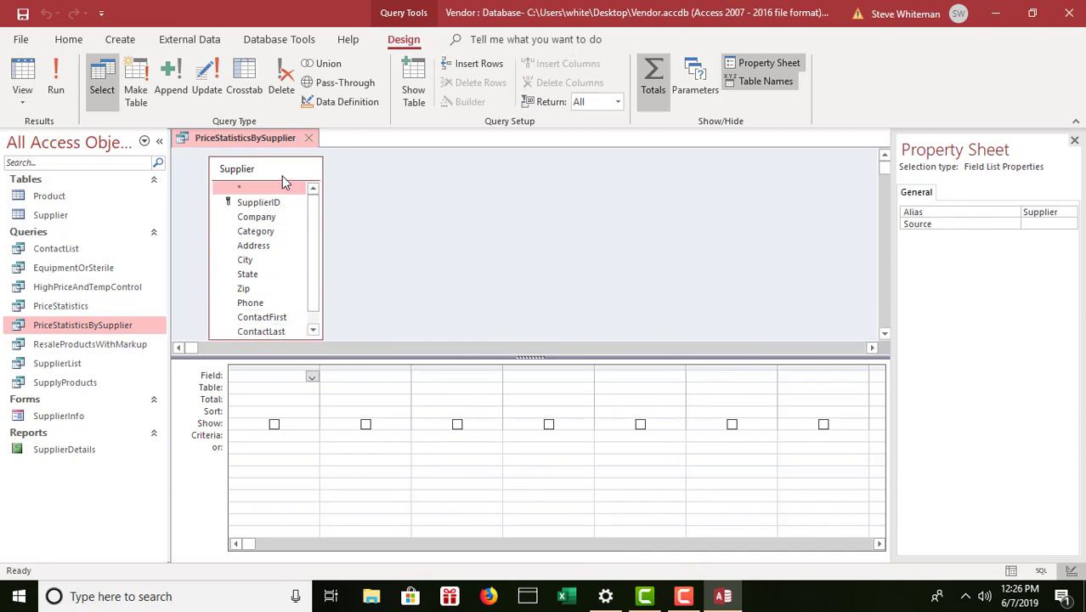
pyautogui.moveTo(280, 173); pyautogui.dragTo(280, 168)
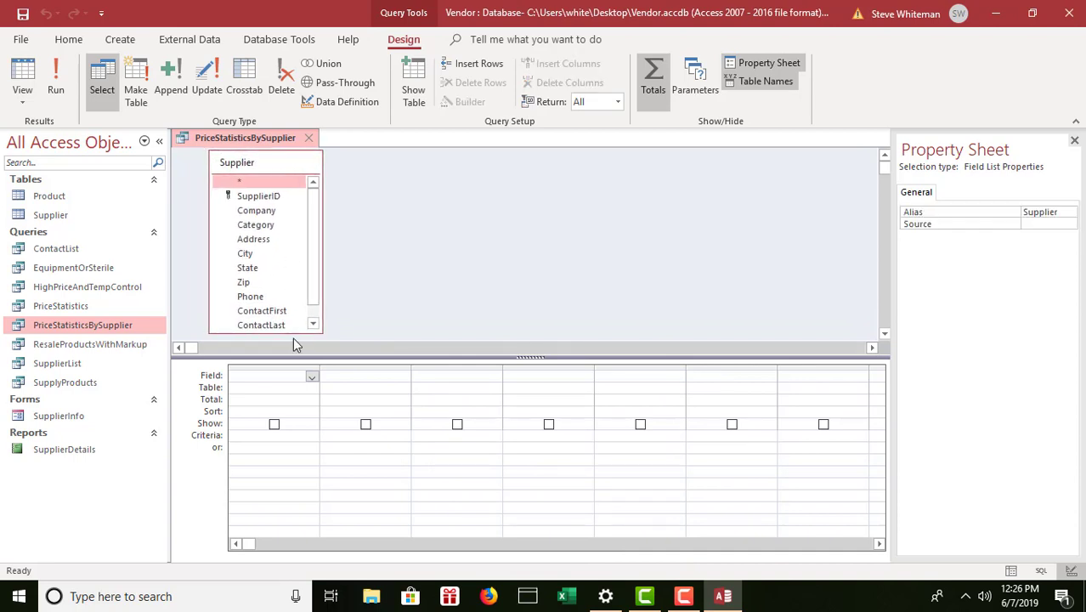
pyautogui.moveTo(292, 334); pyautogui.dragTo(292, 340)
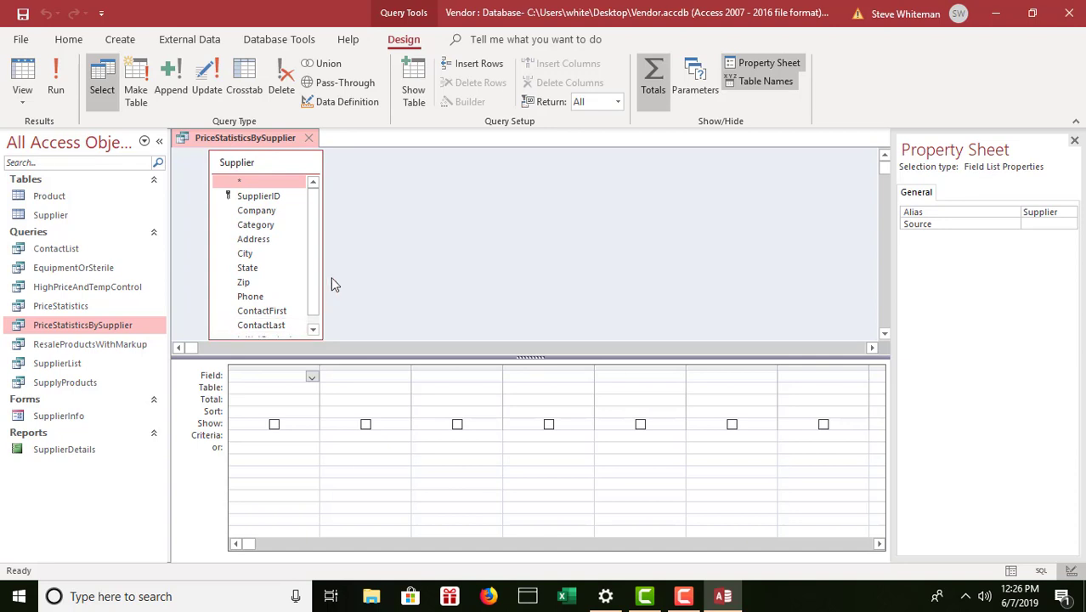
pyautogui.moveTo(274, 167); pyautogui.dragTo(271, 155)
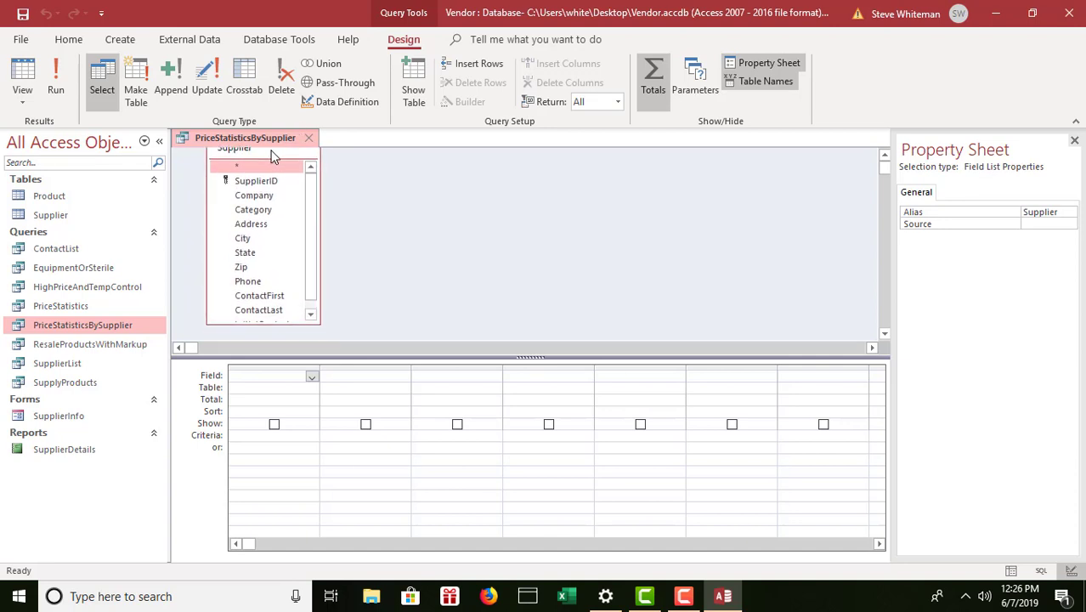
pyautogui.moveTo(281, 329); pyautogui.dragTo(281, 339)
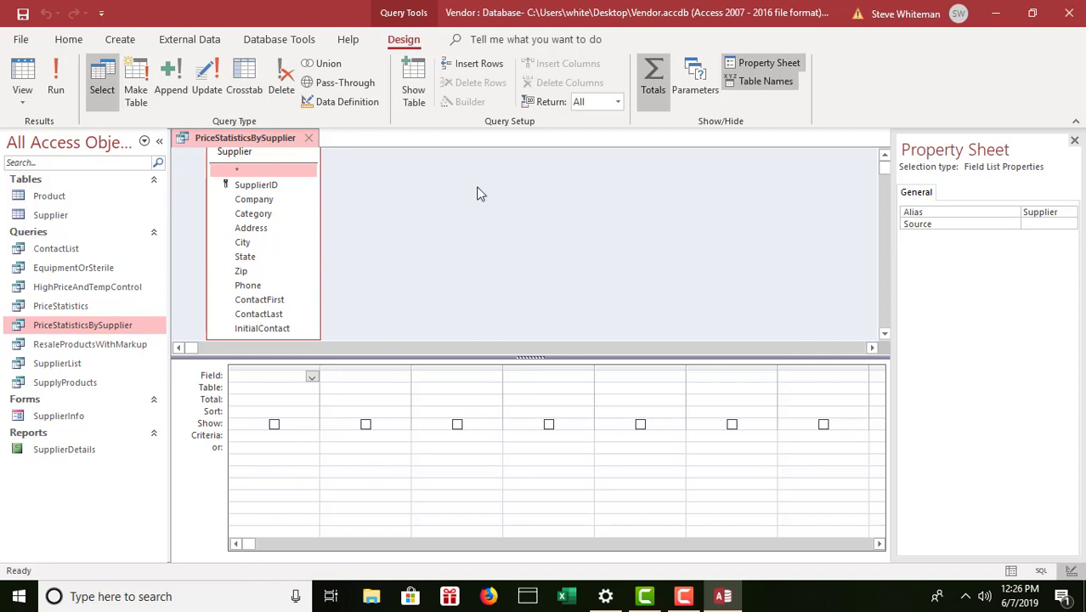
# Close the Property Sheet and close the query, discarding the design changes.
pyautogui.click(1075, 140)
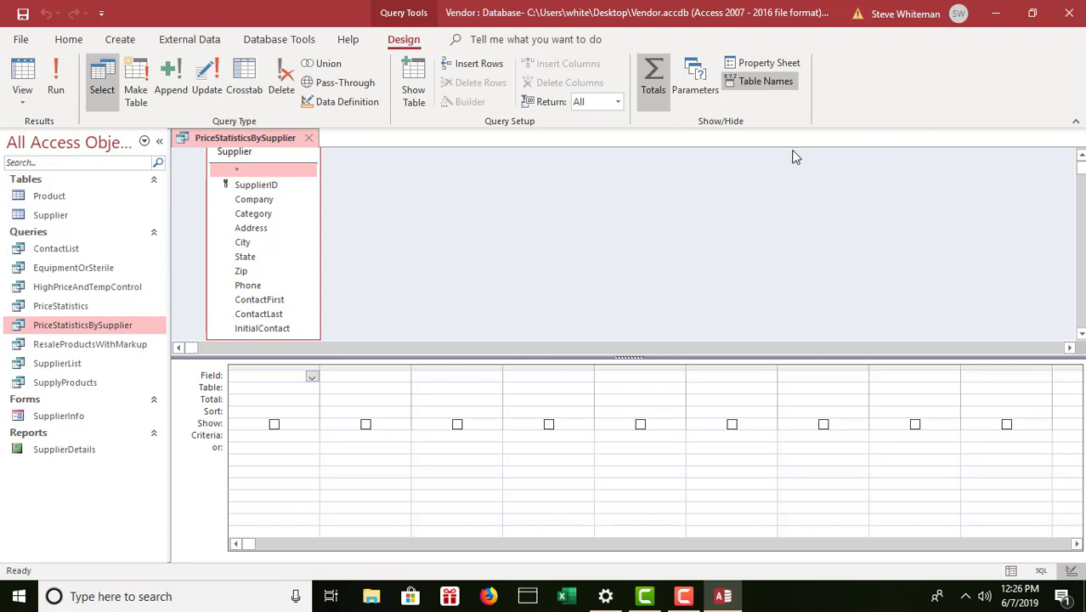
pyautogui.click(309, 137)
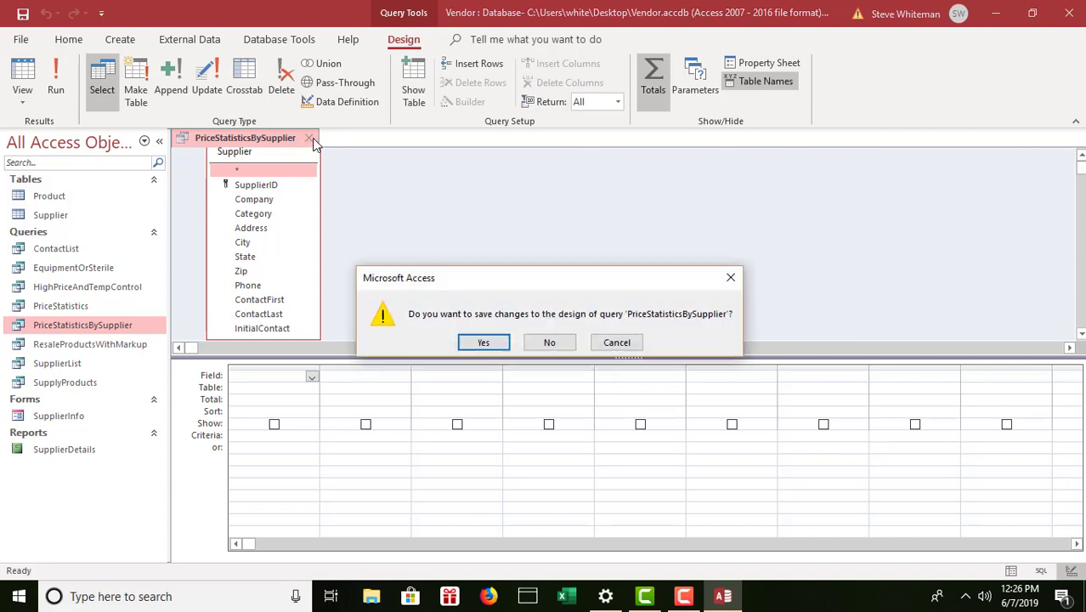
pyautogui.click(551, 343)
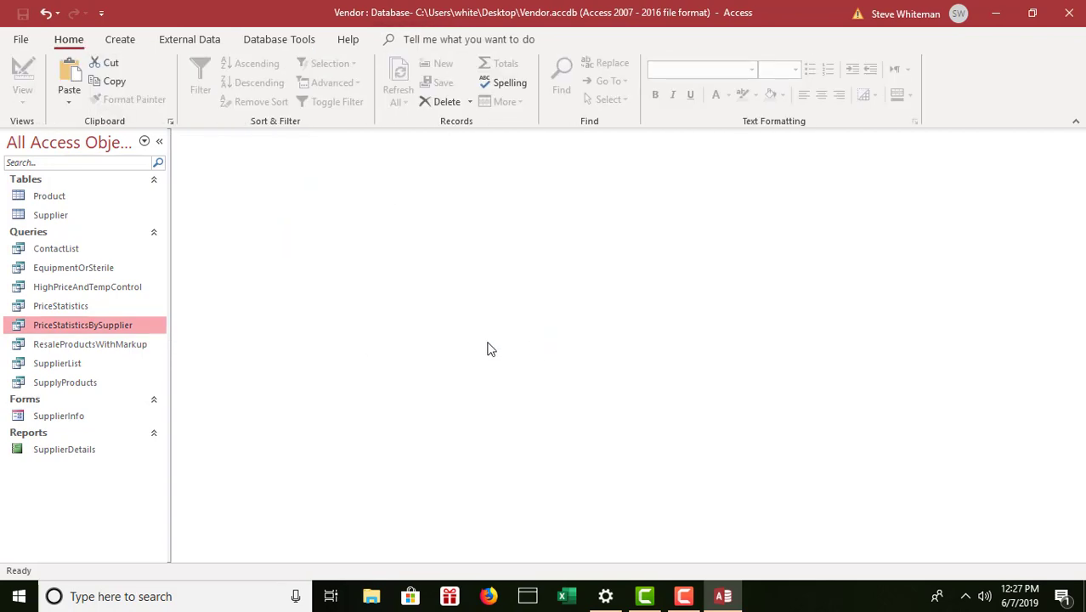
# Reopen PriceStatisticsBySupplier in Design View and add the Supplier table, joined to Product.
pyautogui.rightClick(88, 328)
pyautogui.click(136, 351)
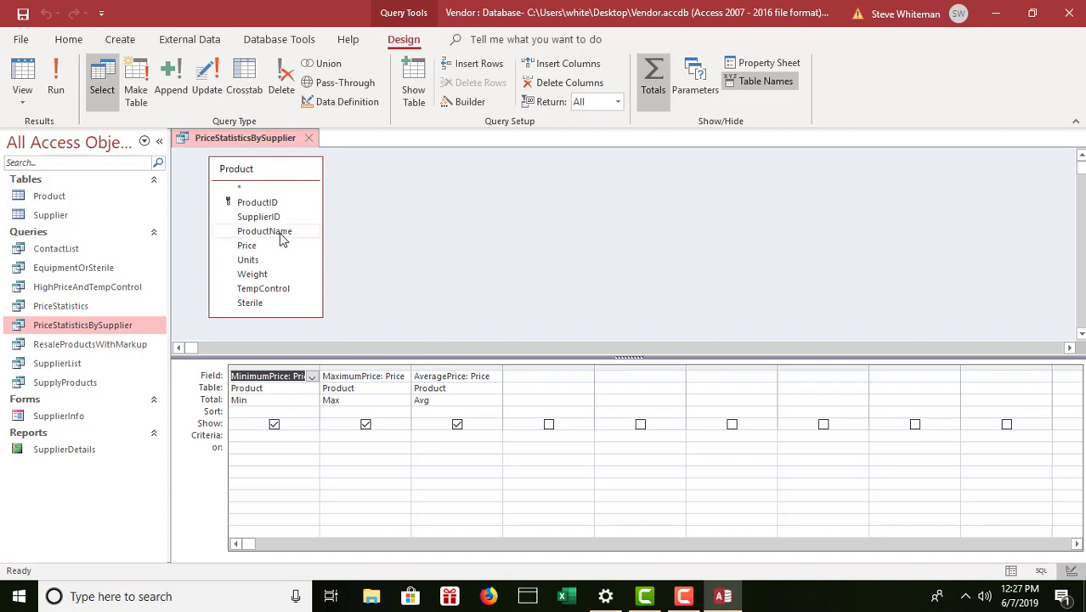
pyautogui.click(414, 69)
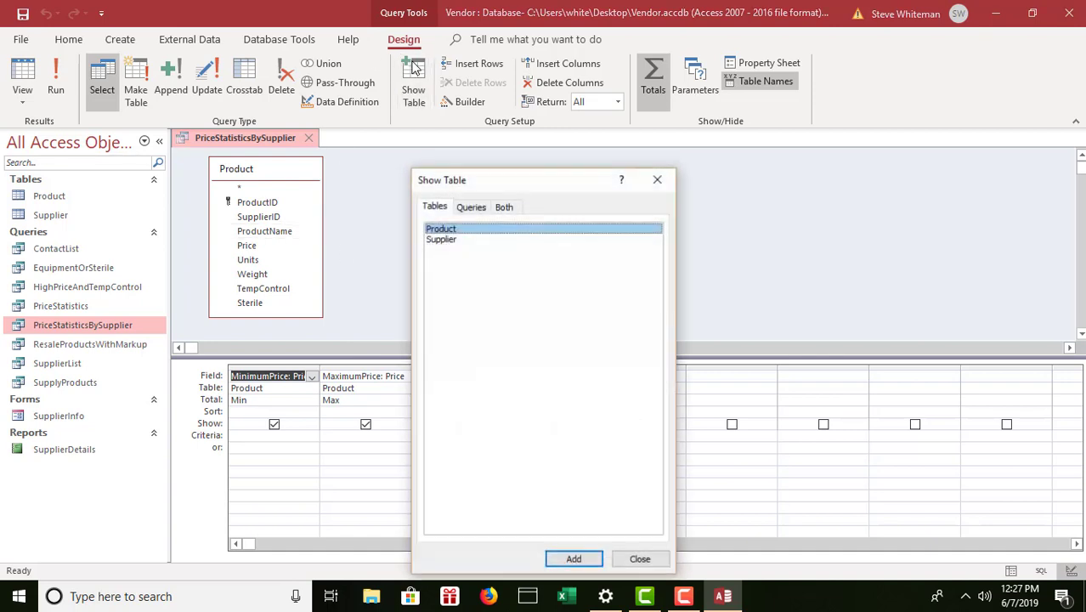
pyautogui.doubleClick(437, 244)
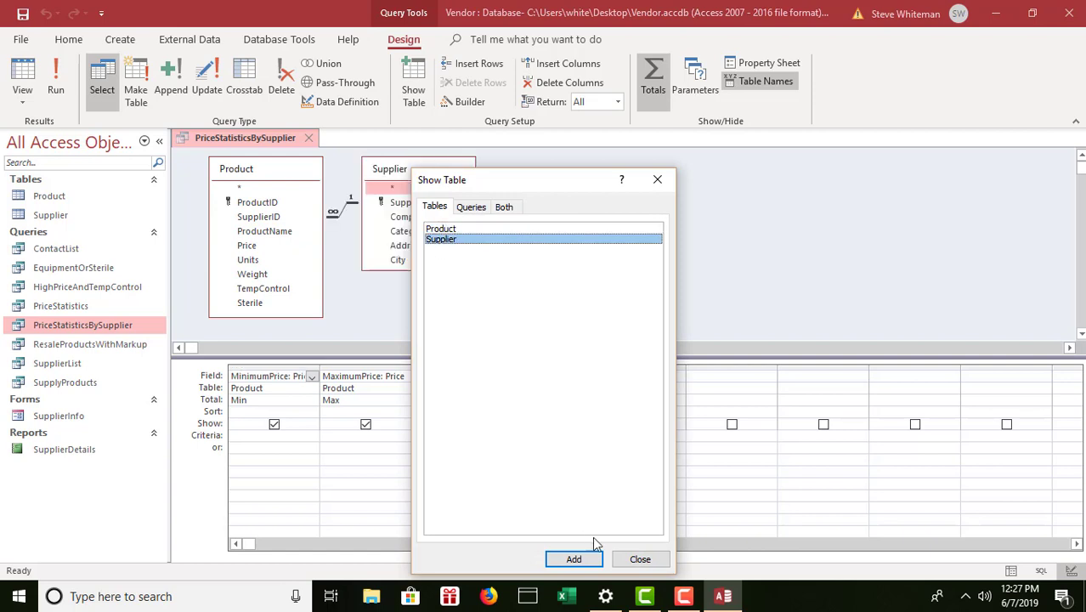
pyautogui.click(638, 560)
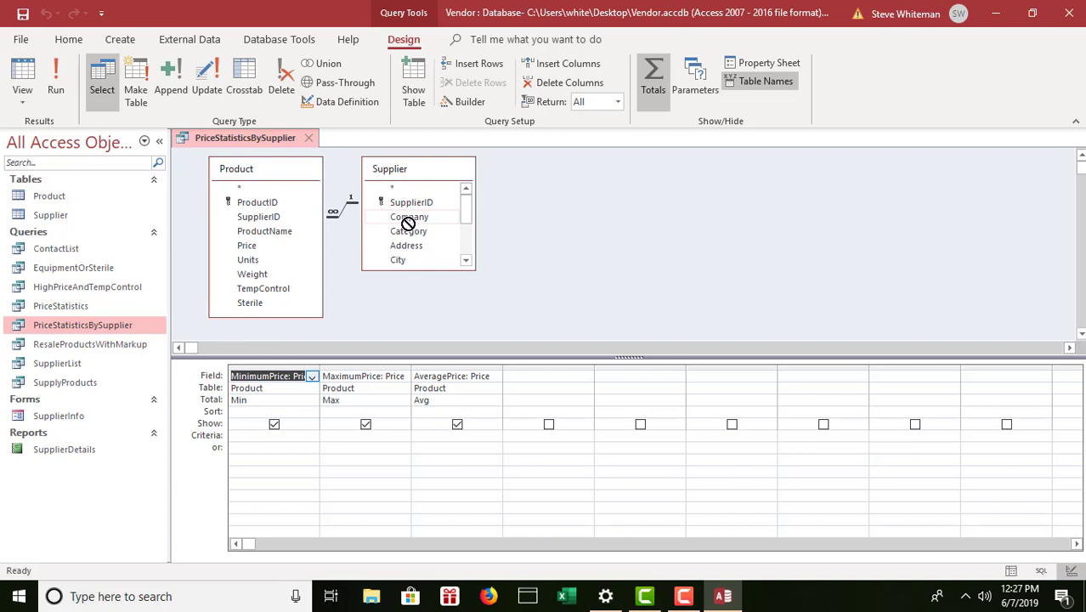
# Add Supplier's Company field as the first Group By column and run the query, listing 20 suppliers.
pyautogui.moveTo(414, 223); pyautogui.dragTo(241, 384)
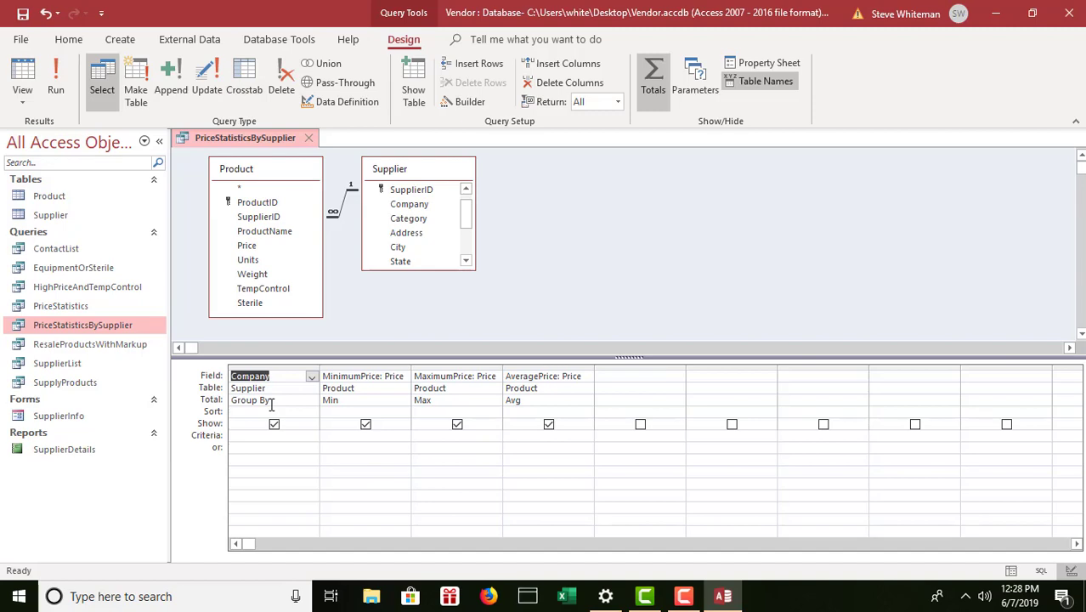
pyautogui.click(55, 73)
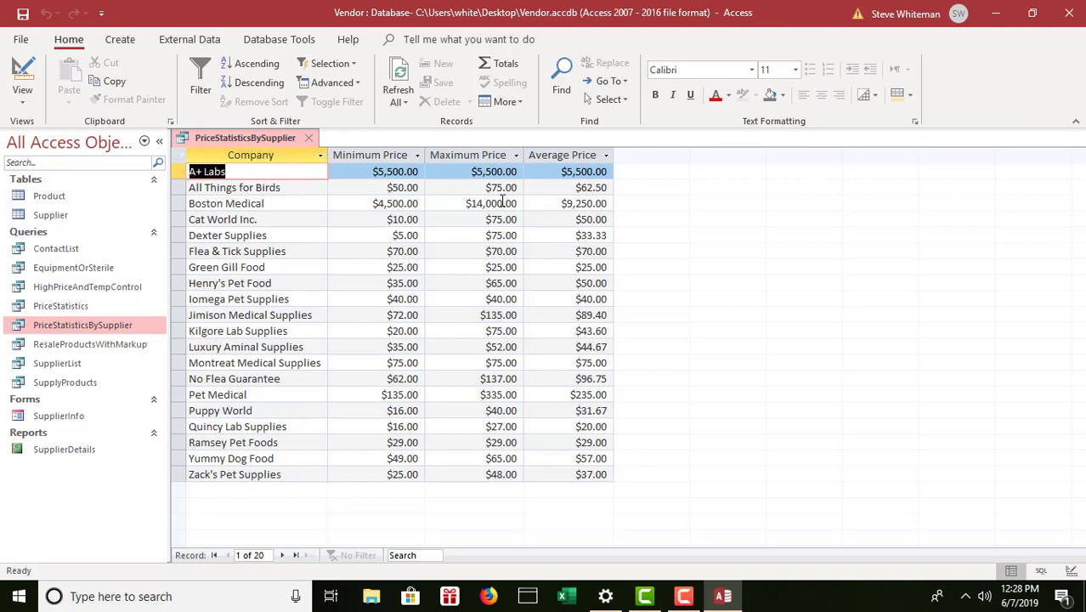
# Save PriceStatisticsBySupplier and close its results tab.
pyautogui.click(23, 13)
pyautogui.click(312, 138)
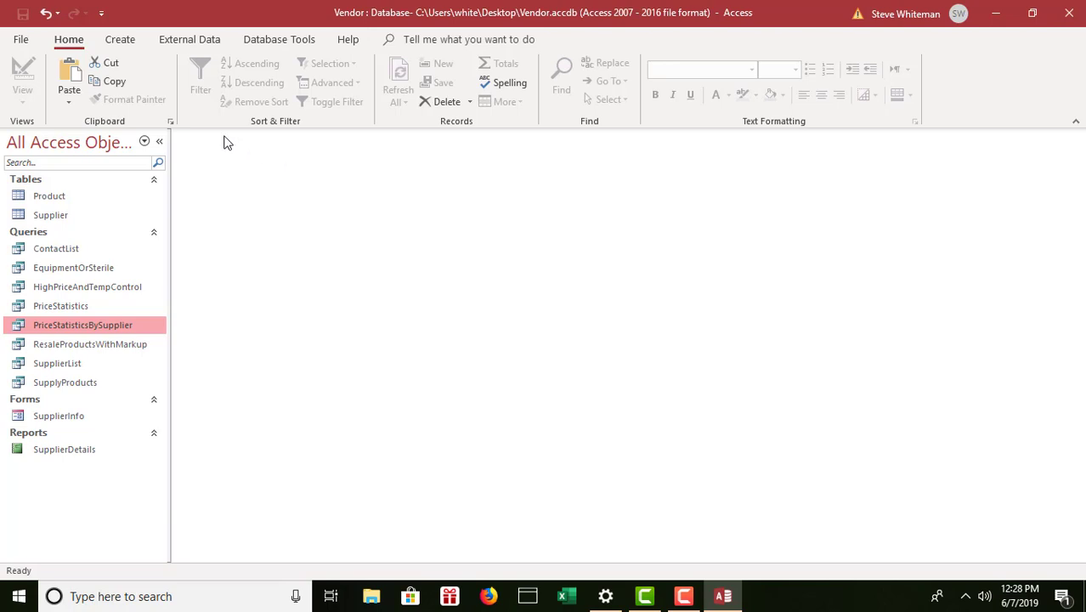
# Compact and repair Vendor, then quit Access, emptying the clipboard and closing the start screen.
pyautogui.click(21, 40)
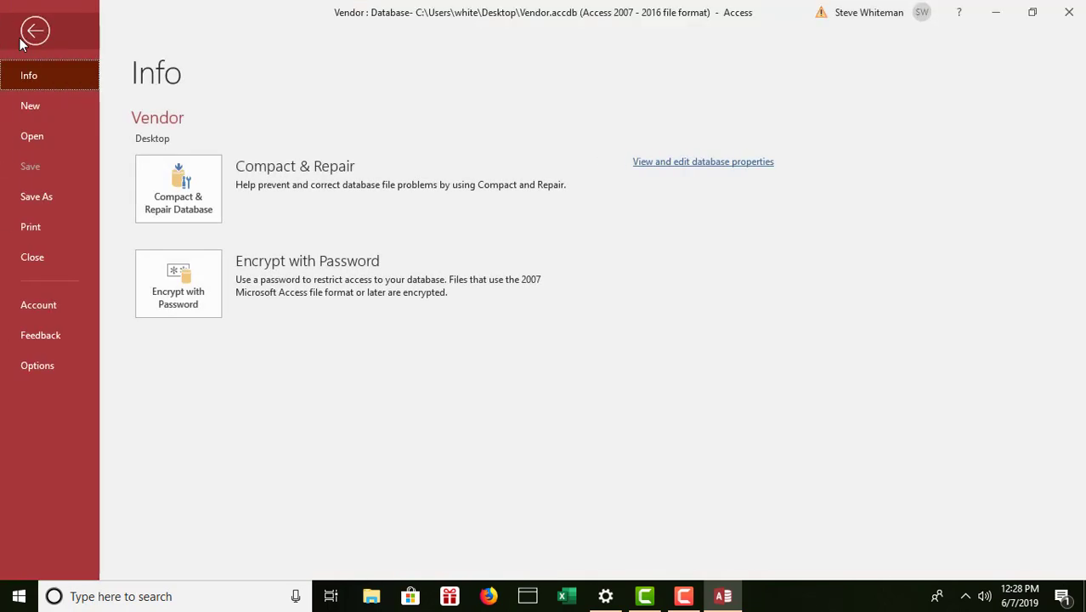
pyautogui.click(187, 189)
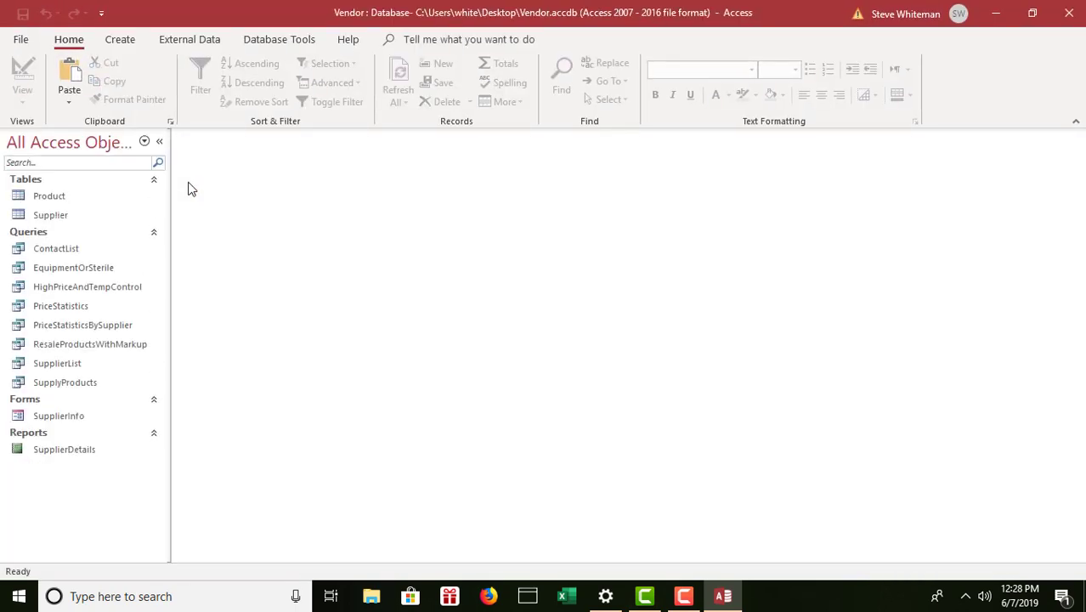
pyautogui.click(1071, 15)
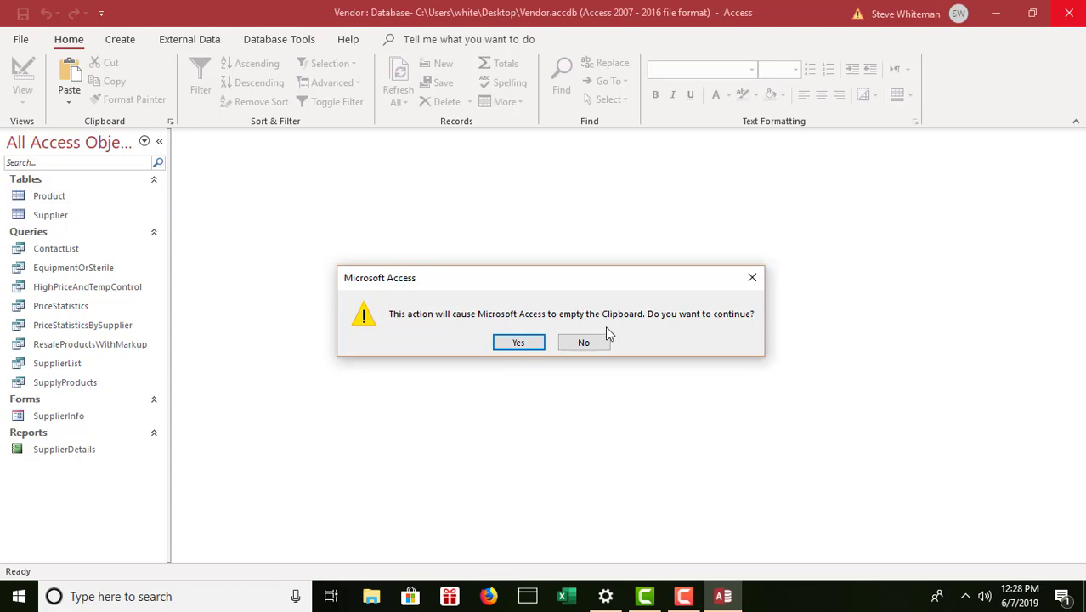
pyautogui.click(515, 343)
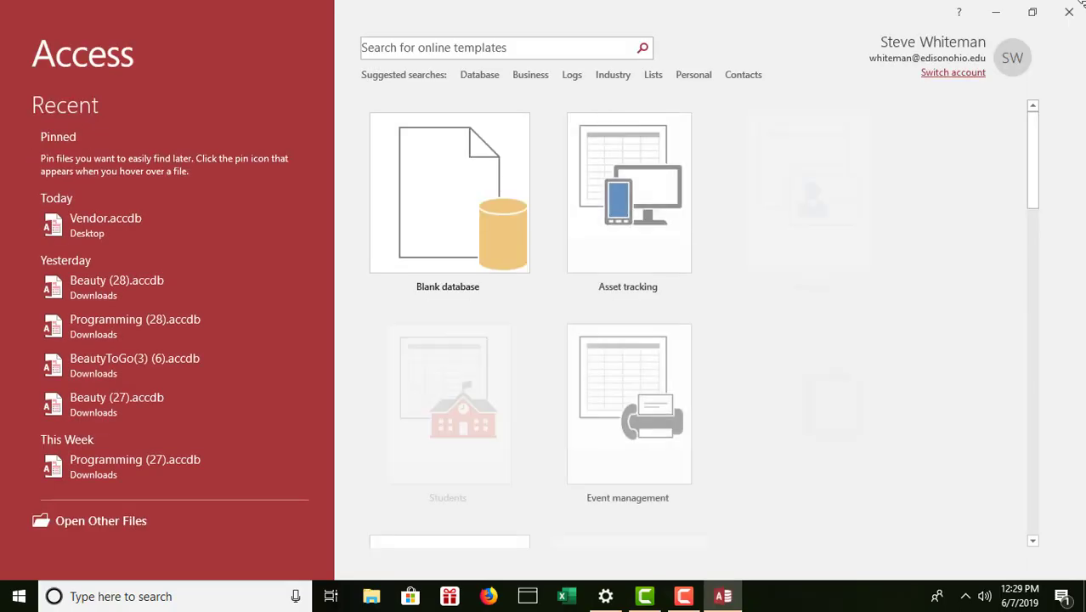
pyautogui.click(1070, 12)
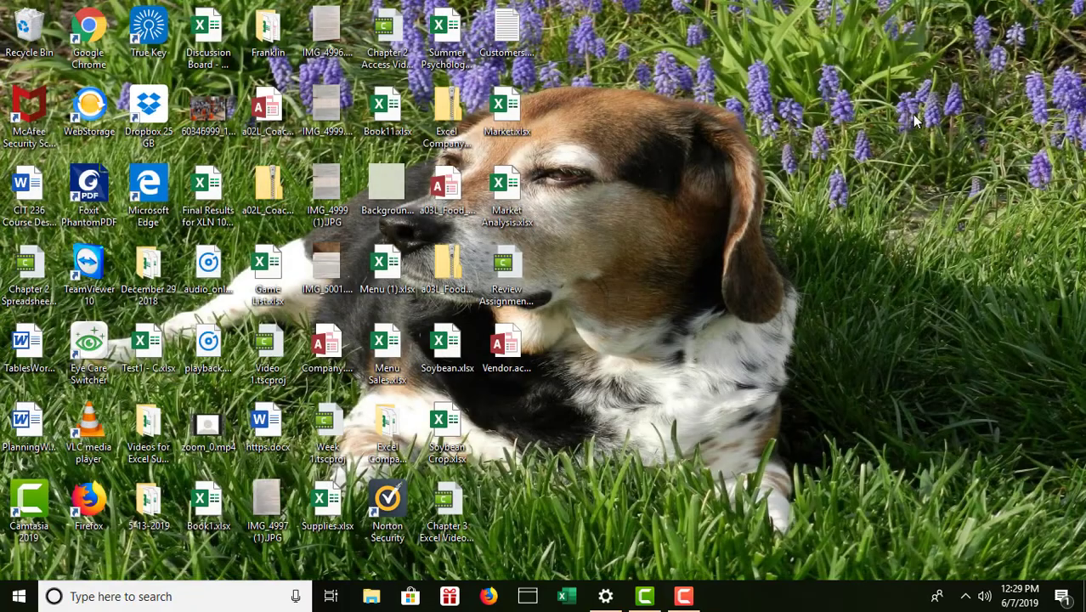